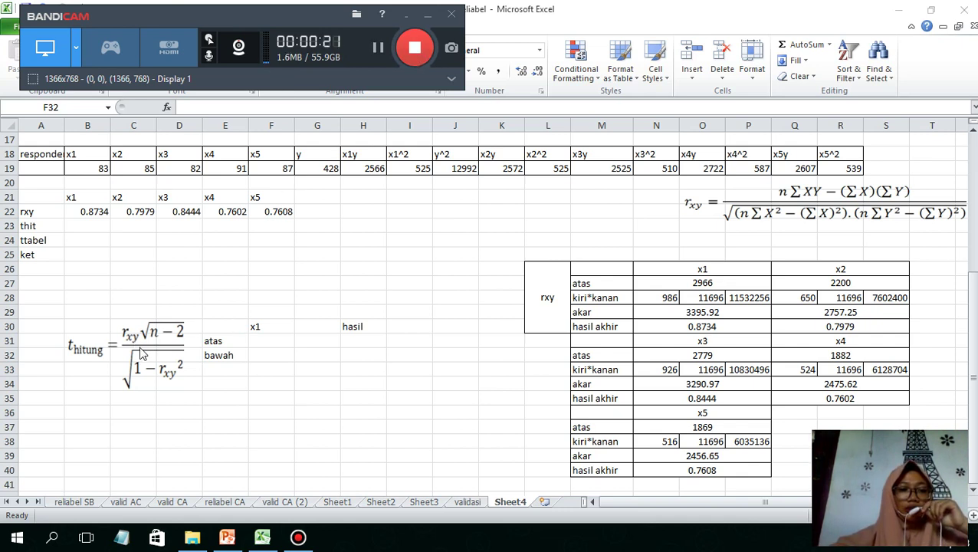
Step: Fill cell F31 in the atas row with a reference to x1's rxy value in B22
click(267, 337)
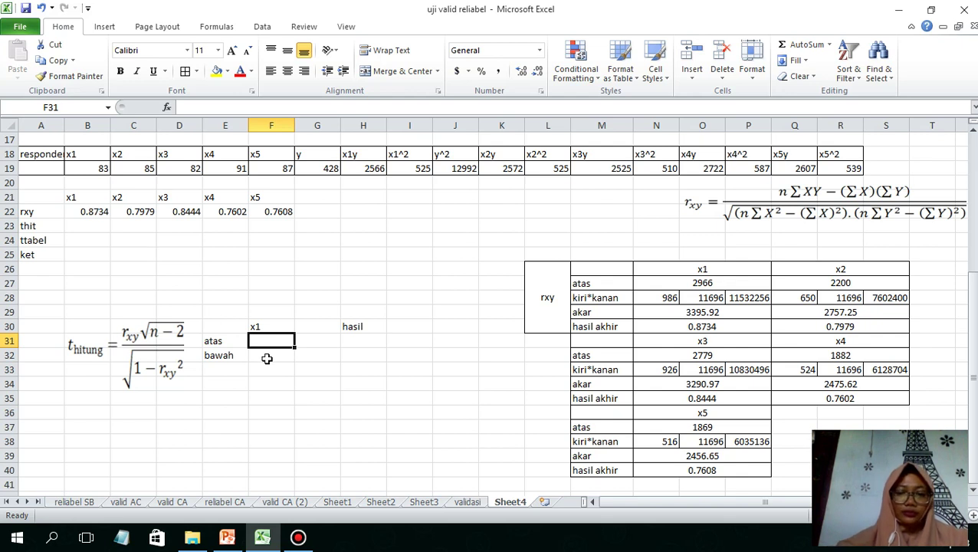
text(=)
click(95, 211)
key(Return)
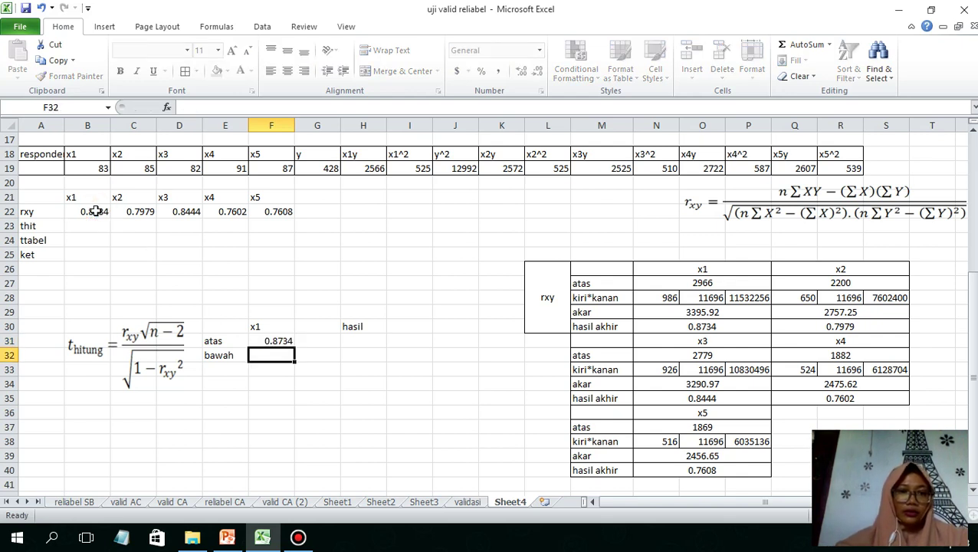
Step: Calculate the square root of 13 in G31 with the formula =SQRT(13)
key(Up)
key(Right)
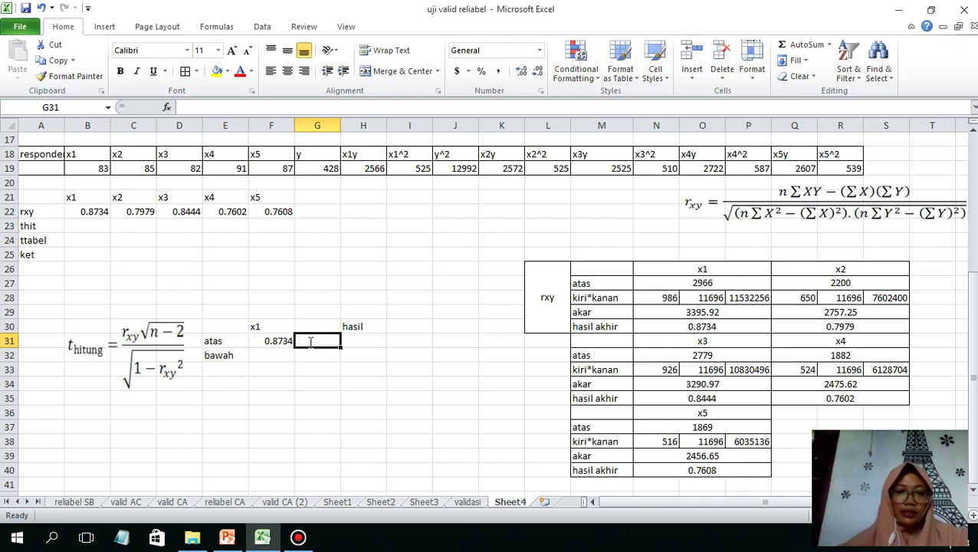
text(=sqrt)
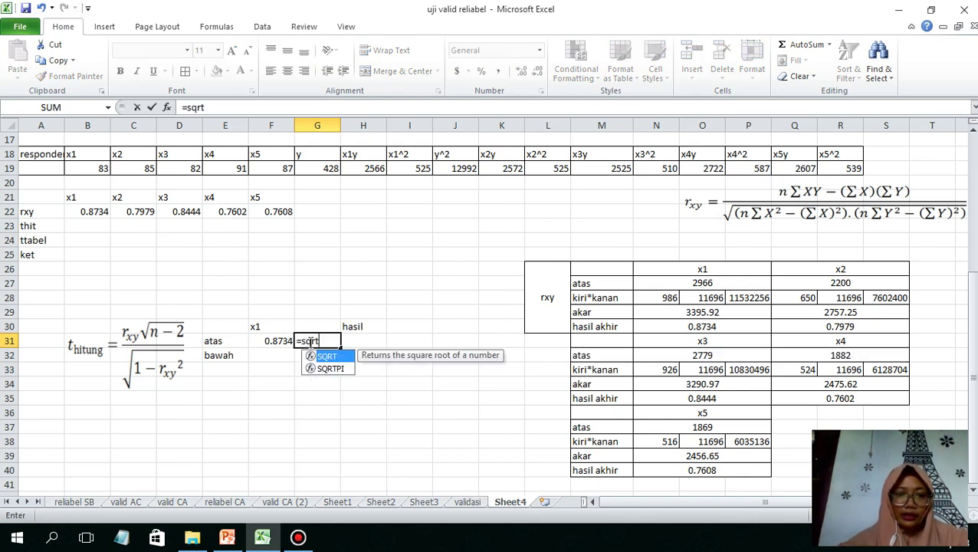
text((13)
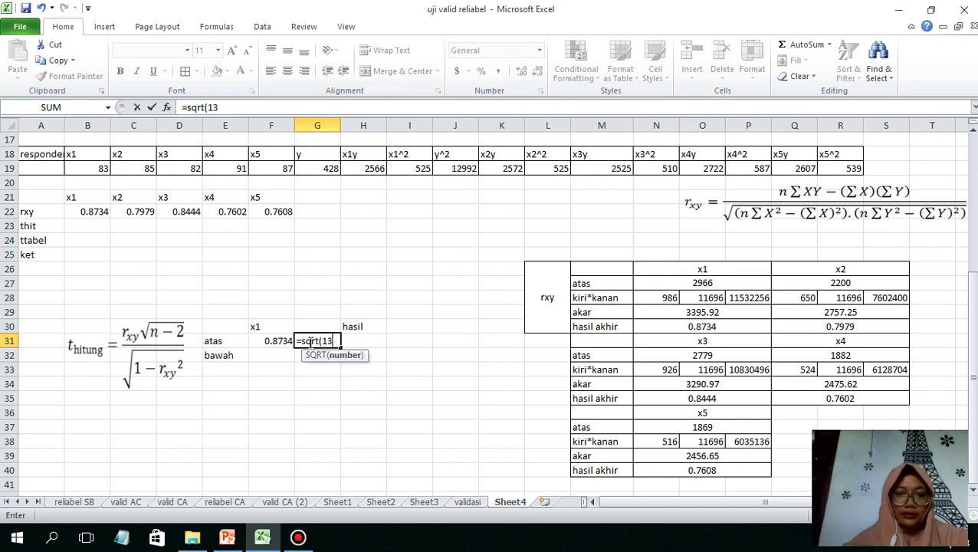
key(Return)
Step: Reduce the square root value in G31 to two decimal places
click(309, 342)
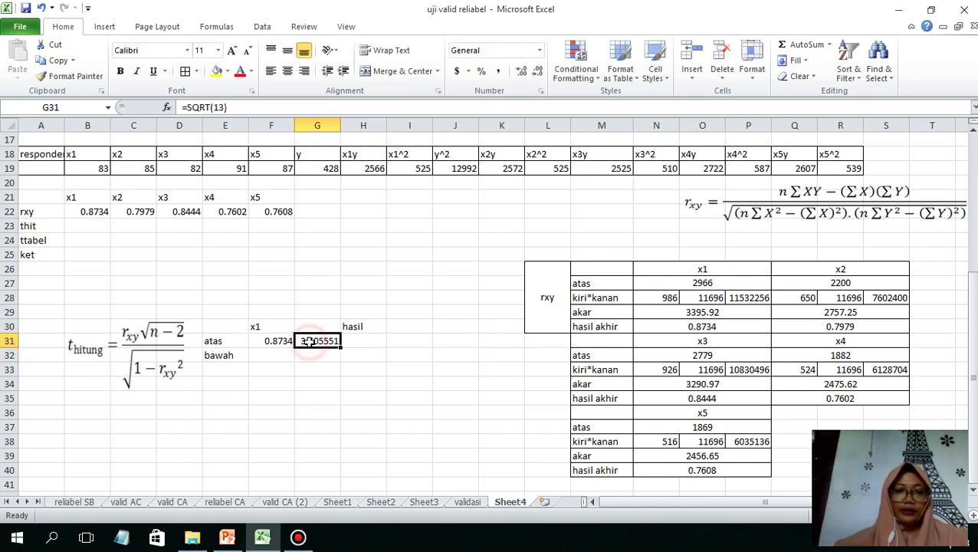
click(539, 74)
click(538, 74)
click(539, 74)
click(538, 74)
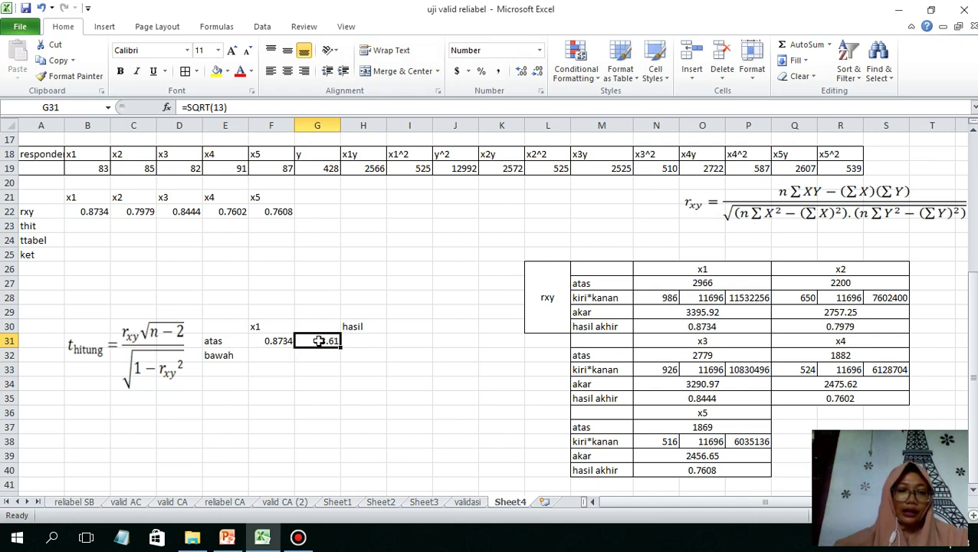
Step: Calculate the numerator under hasil in H31 with the formula =F31*G31
click(355, 340)
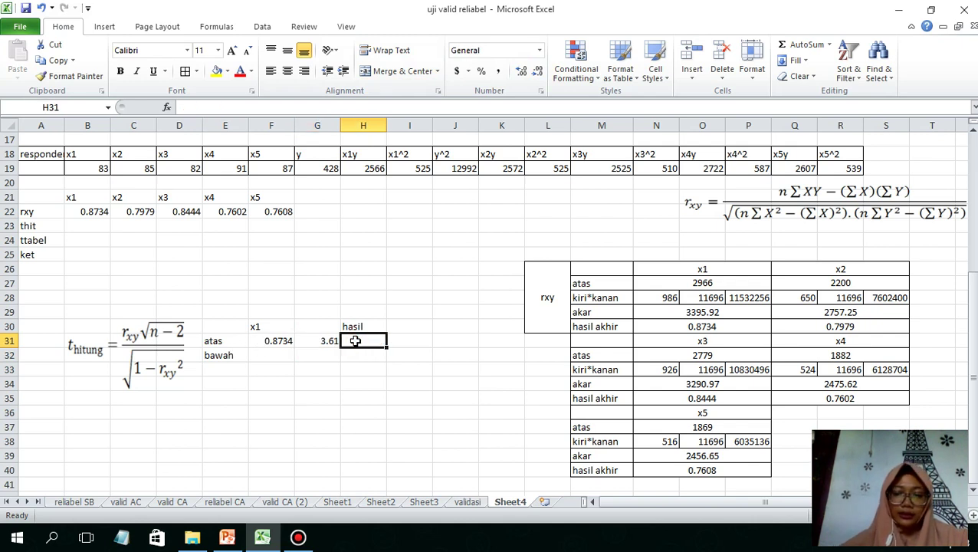
text(=)
click(271, 341)
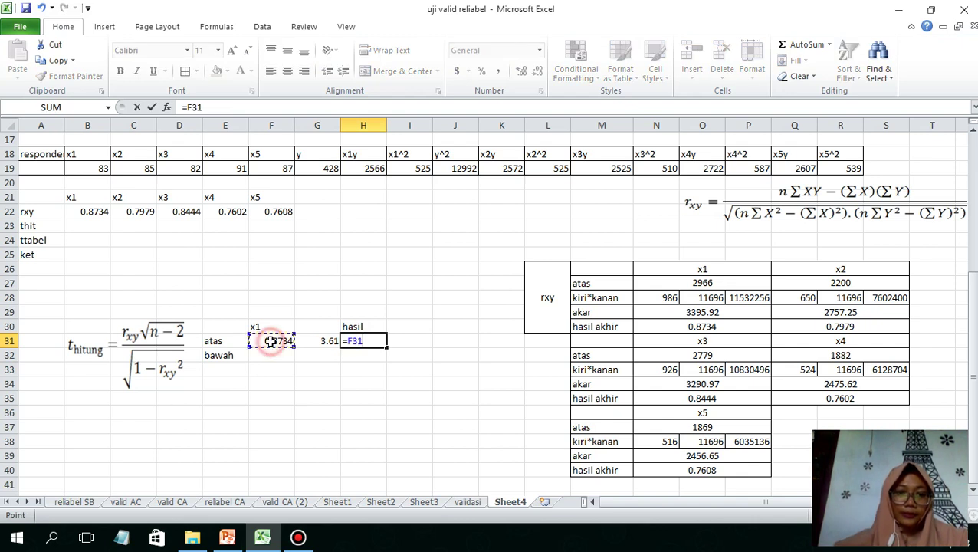
text(*)
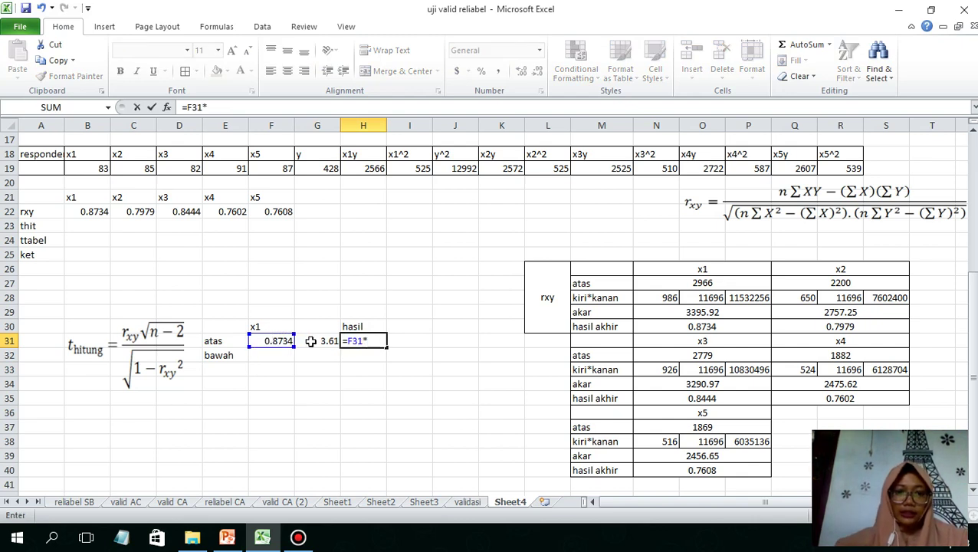
click(325, 341)
key(Return)
Step: Reduce the hasil value in H31 to two decimal places
click(357, 340)
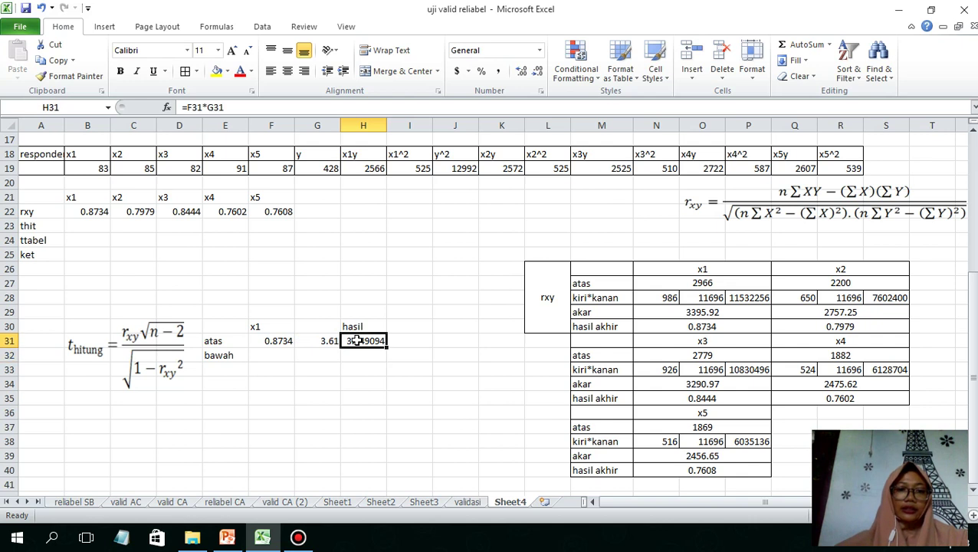
click(539, 71)
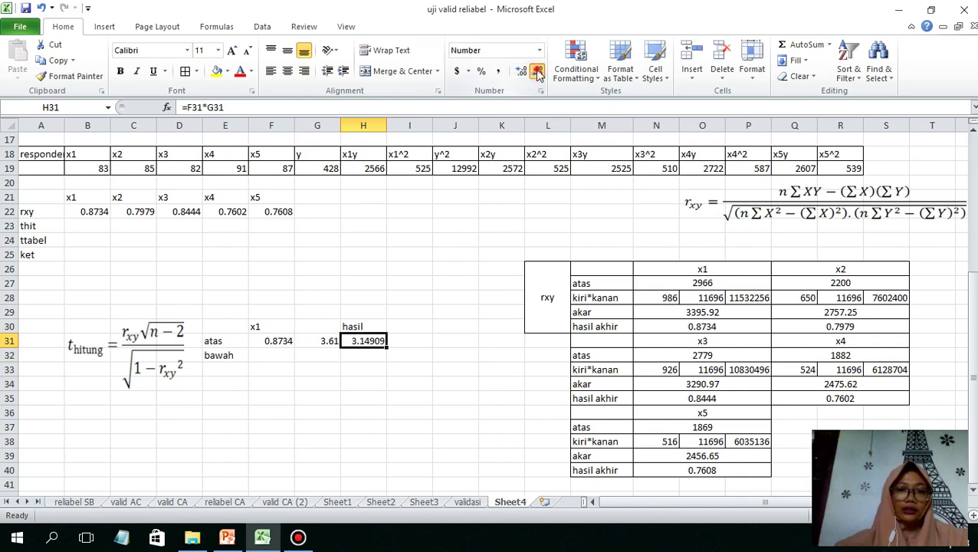
click(539, 71)
click(539, 71)
click(539, 71)
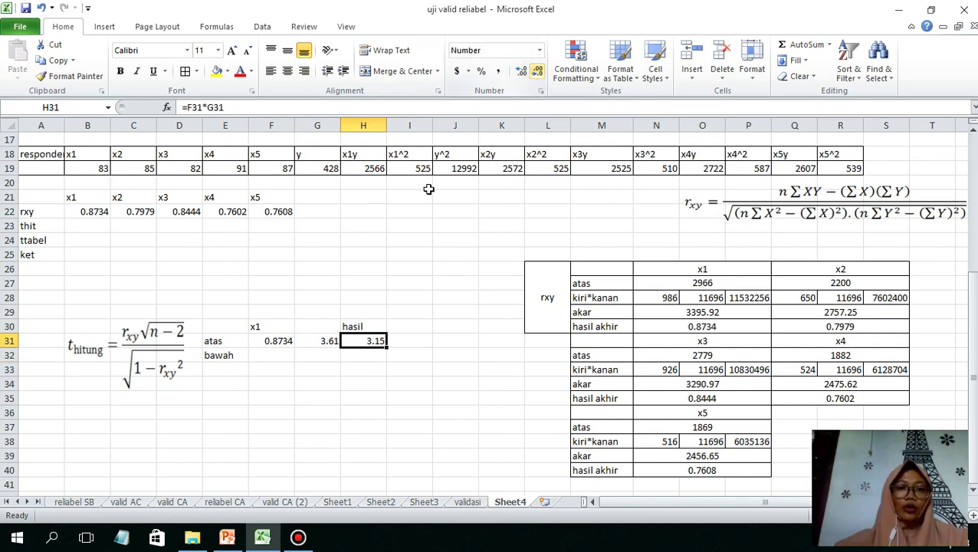
Step: Enter the formula =1-F31^2 in F32 of the bawah row for x1
click(278, 356)
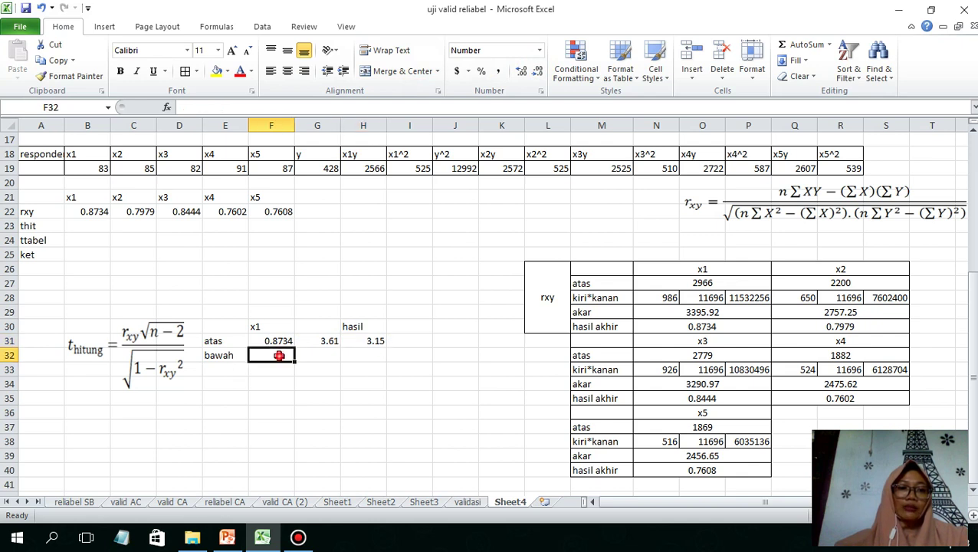
text(1)
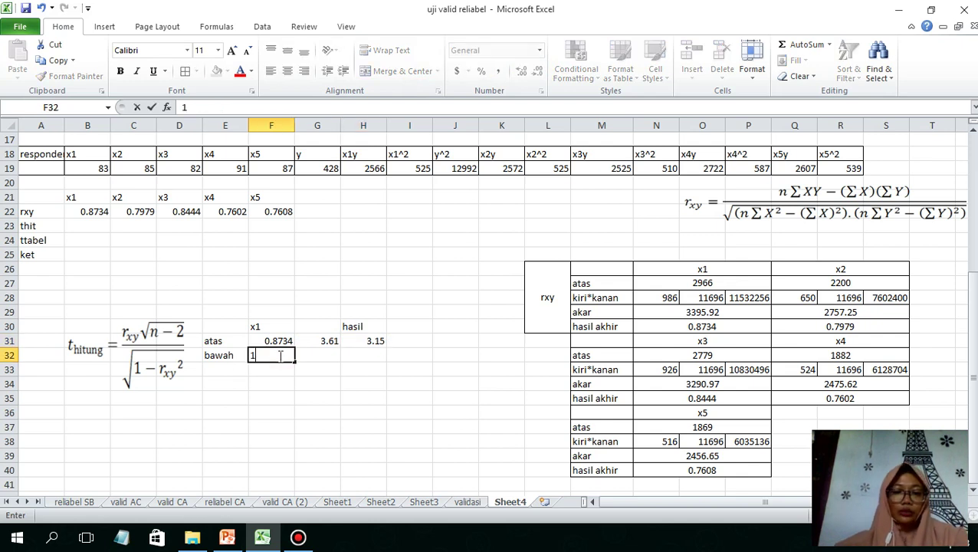
text(=1-)
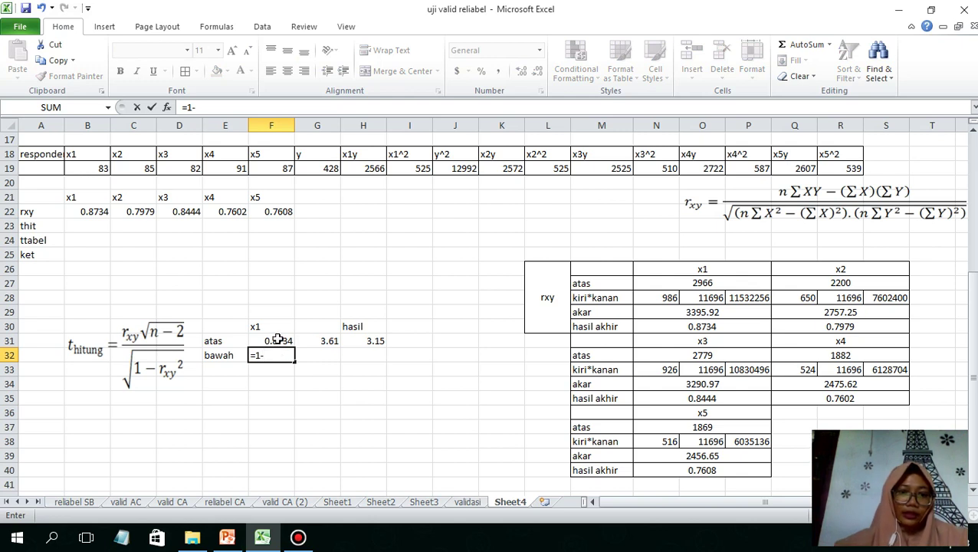
click(277, 339)
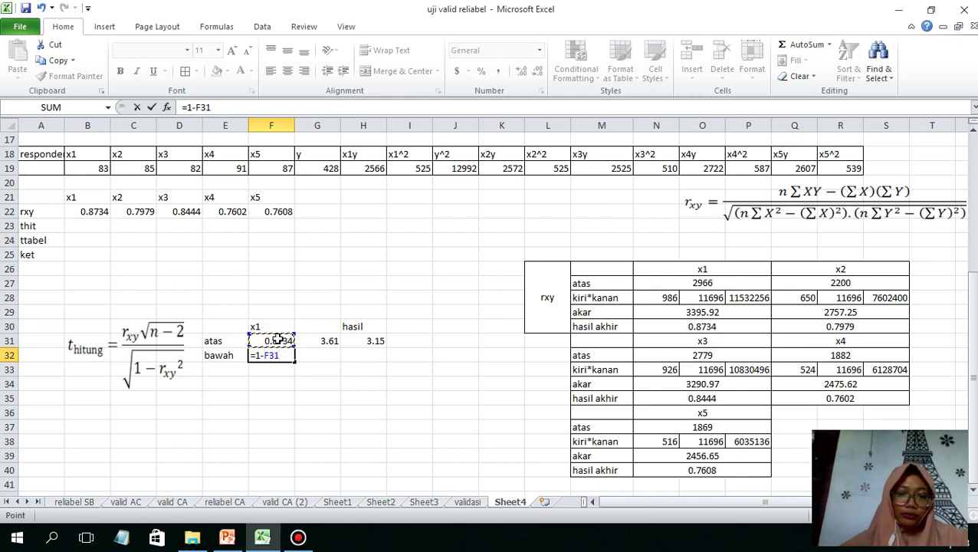
text(^)
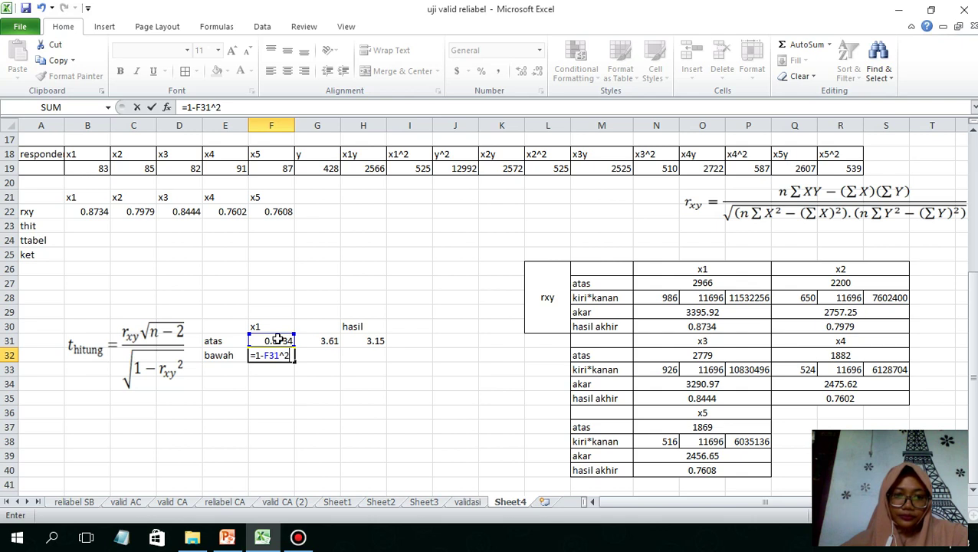
text(2)
key(Return)
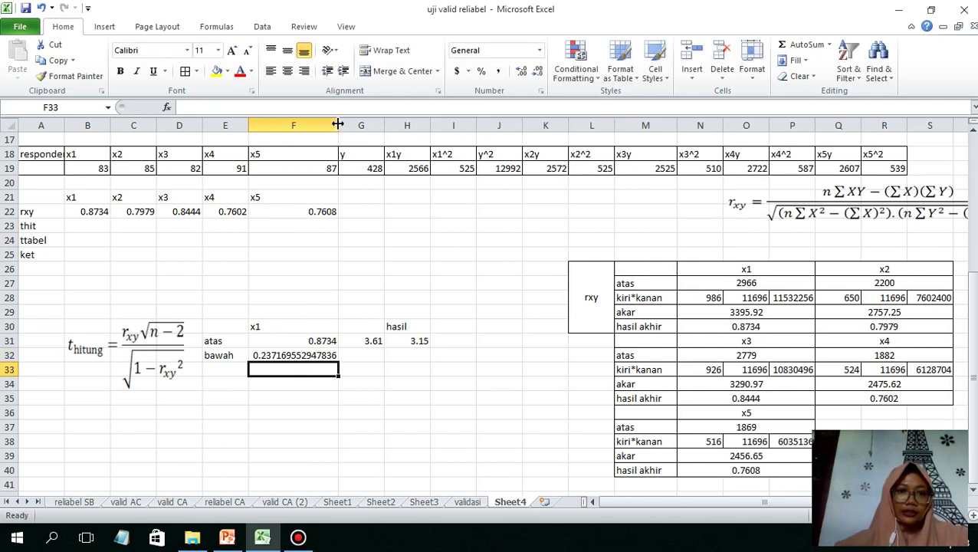
Step: Narrow column F to about the width of its neighbouring columns and show F32 with four decimal places
drag(337, 124, 291, 127)
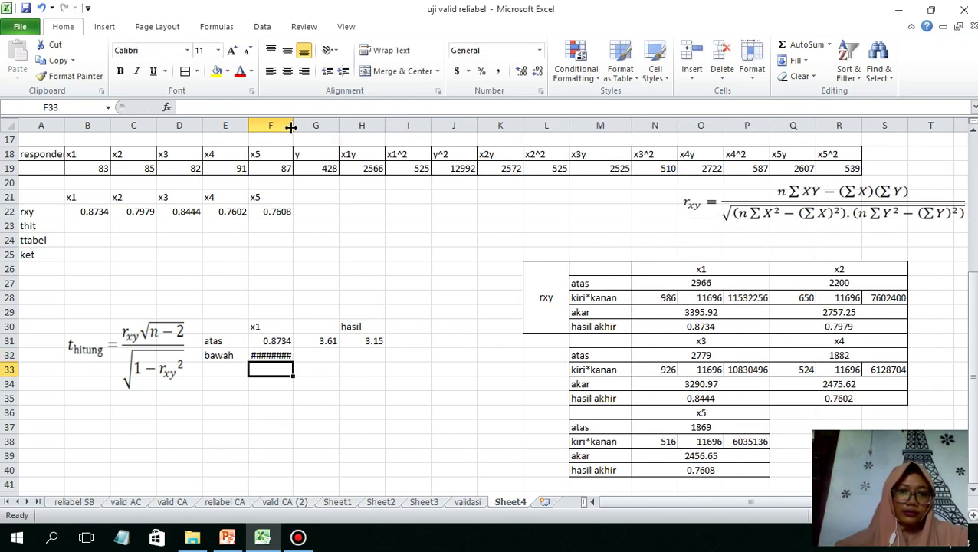
click(268, 355)
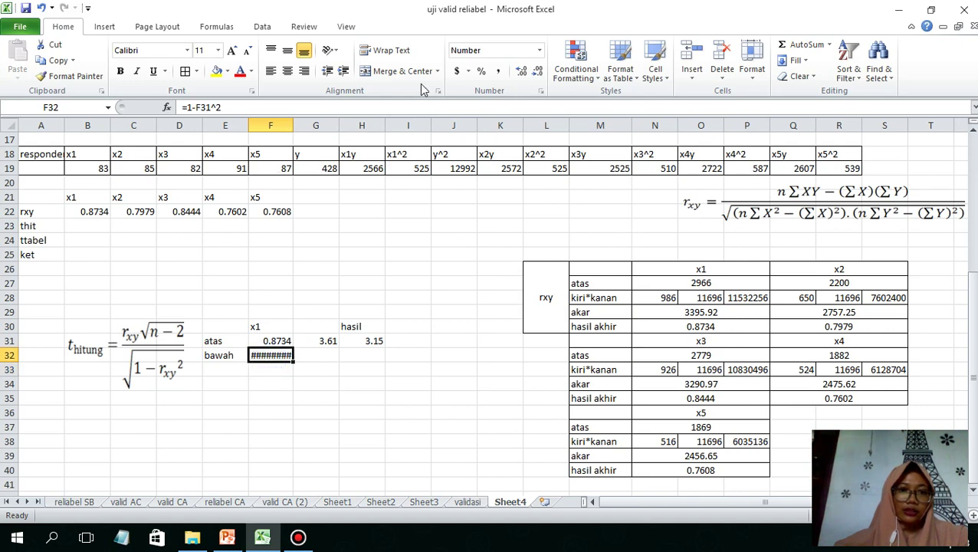
click(539, 71)
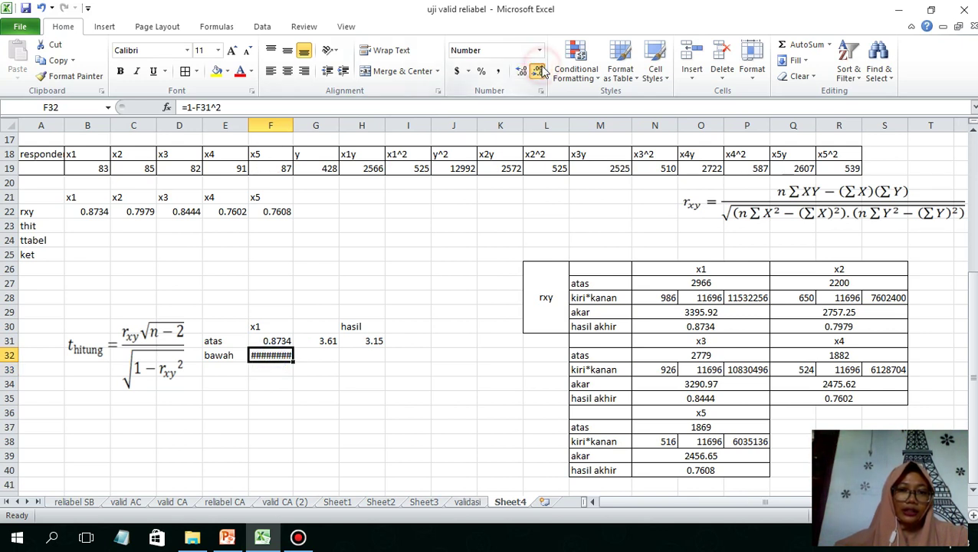
click(540, 71)
click(540, 70)
click(540, 70)
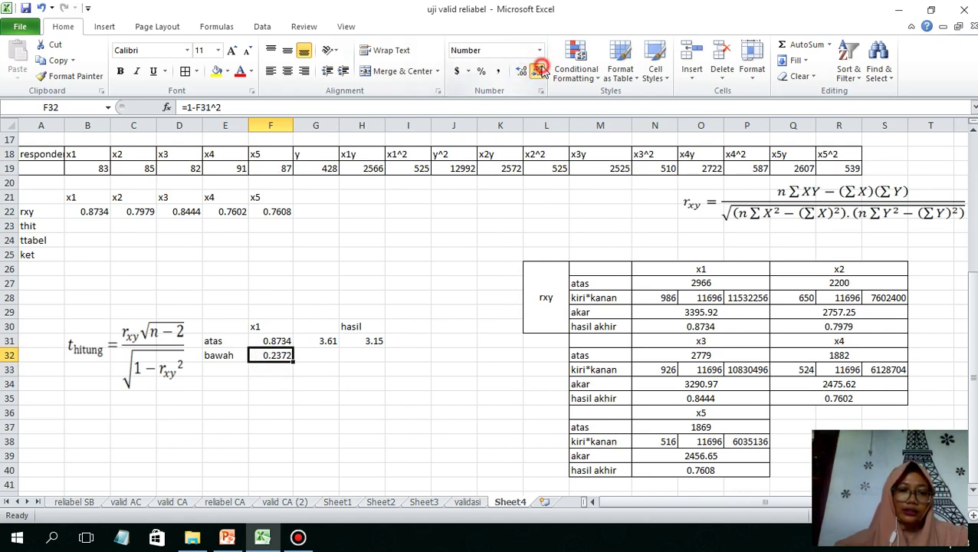
click(540, 70)
click(522, 71)
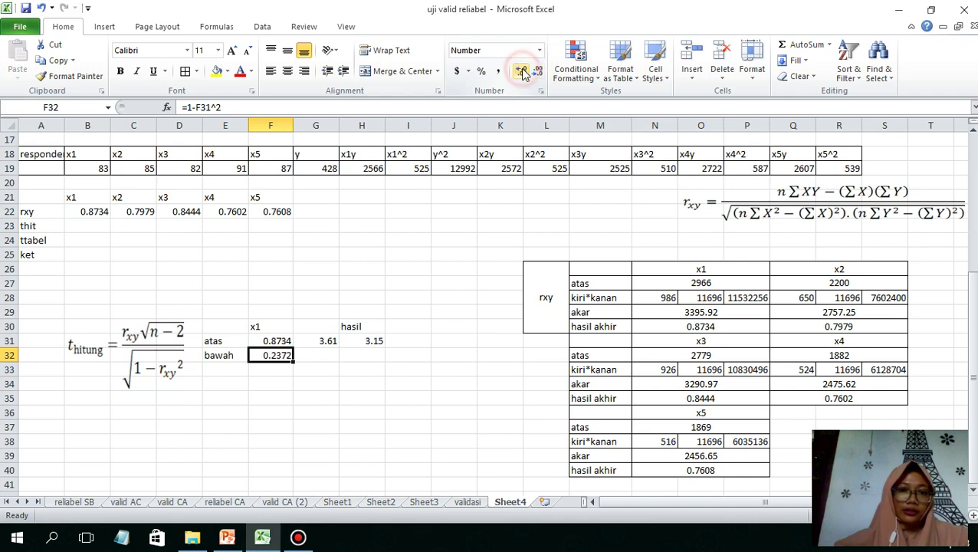
Step: Calculate the denominator's square root in G32 with the formula =SQRT(F32)
click(313, 354)
text(=)
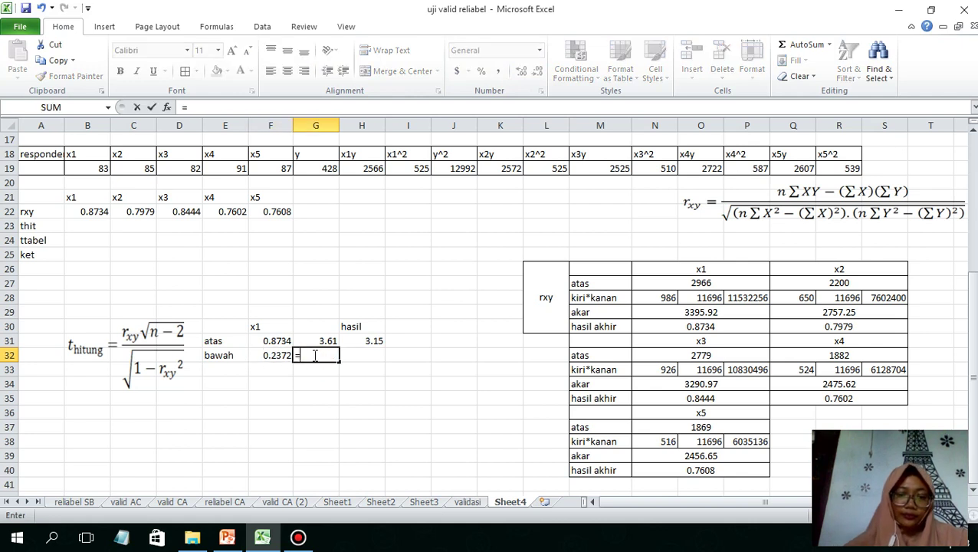
text(sqrt)
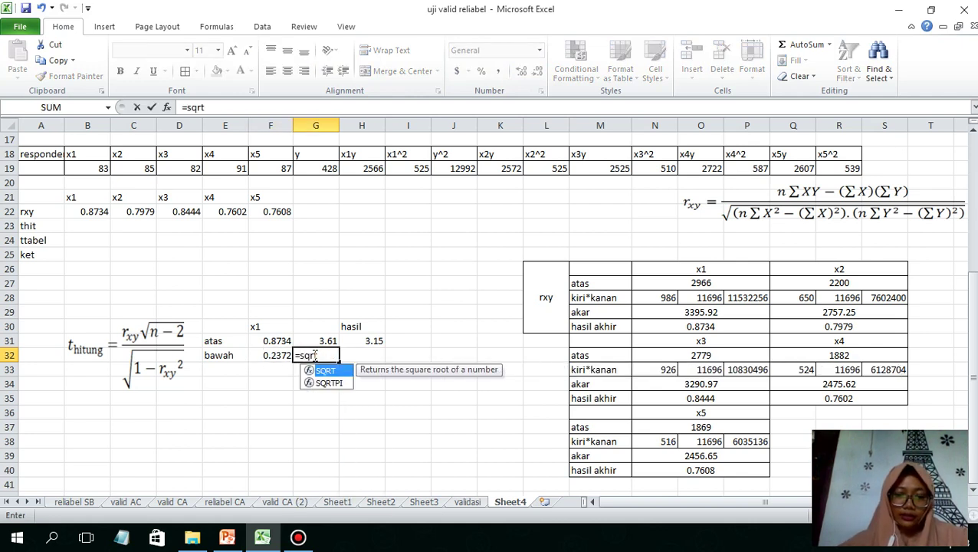
text(()
click(278, 355)
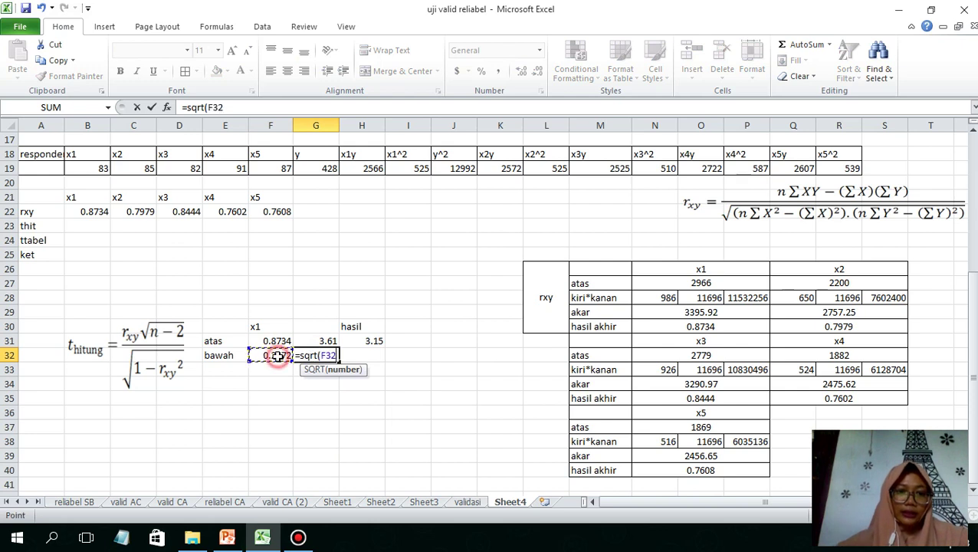
key(Return)
Step: Reduce the denominator value in G32 to two decimal places
key(Up)
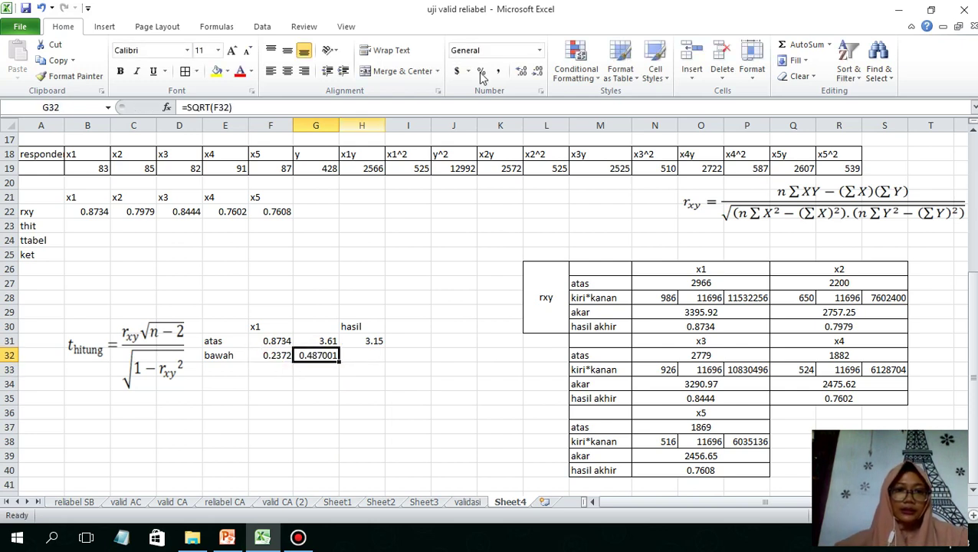
click(537, 71)
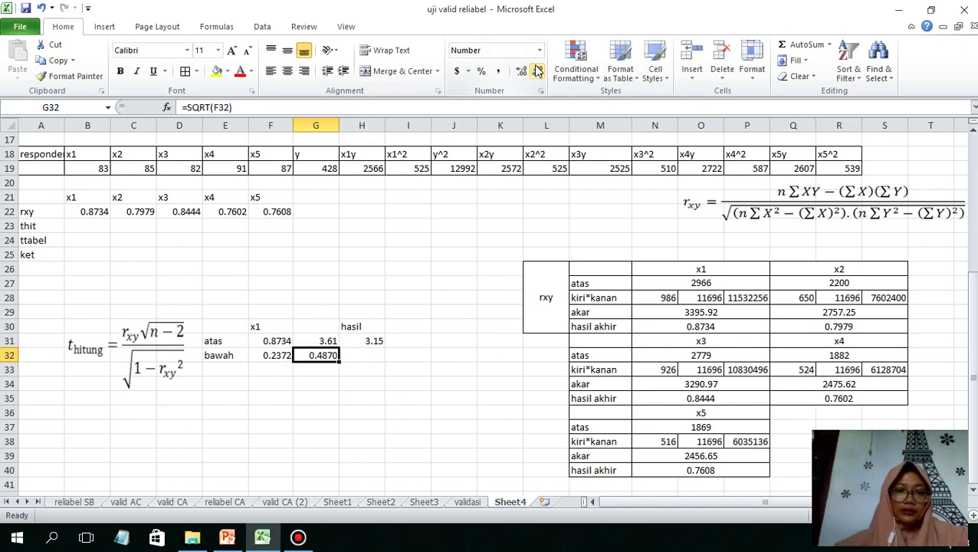
click(537, 70)
click(537, 70)
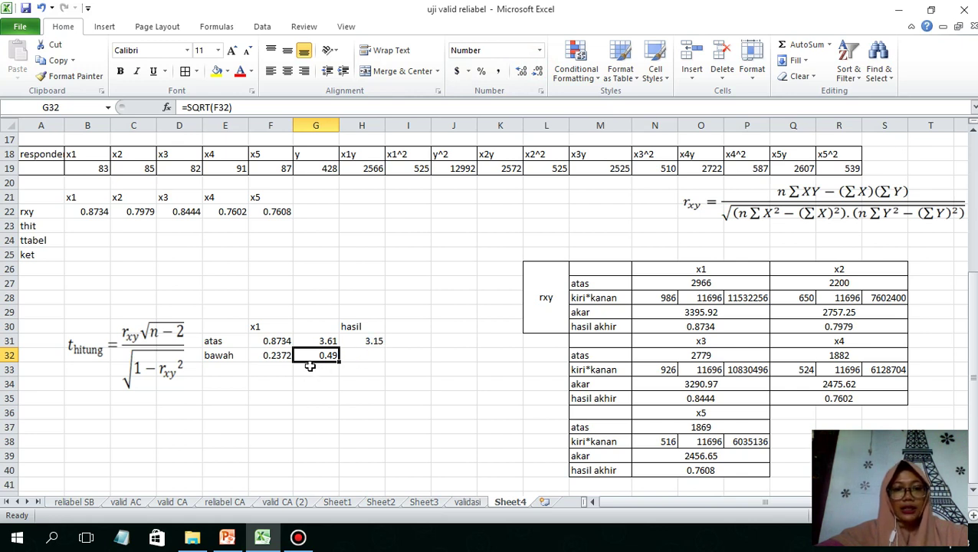
Step: Add the heading "hasil akhir" in I30 and merge and center cells I31:I32 beneath it
click(406, 328)
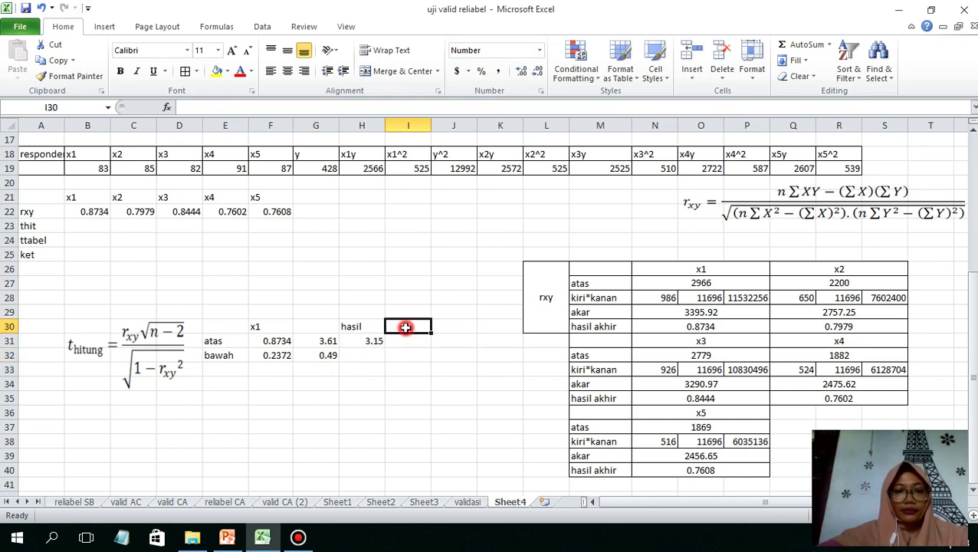
text(ha)
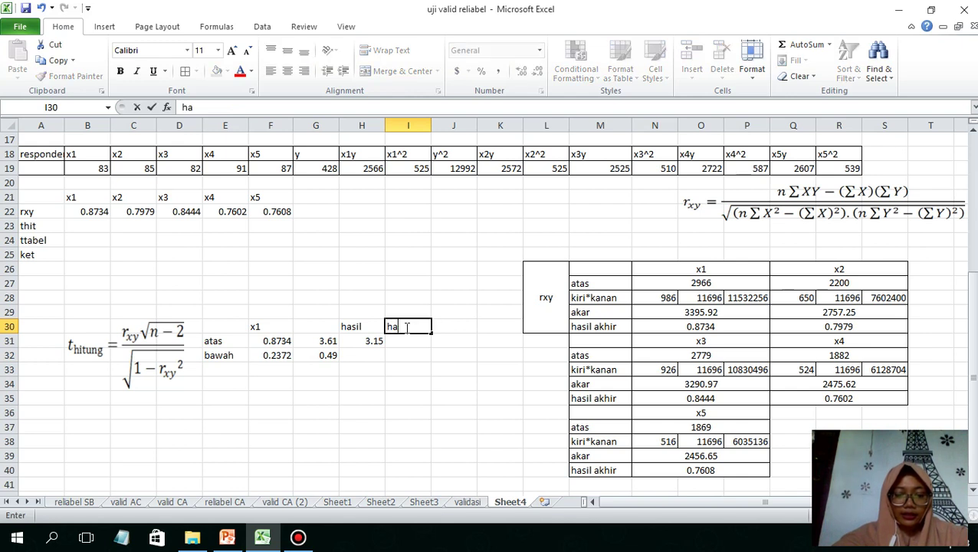
text(sil akh)
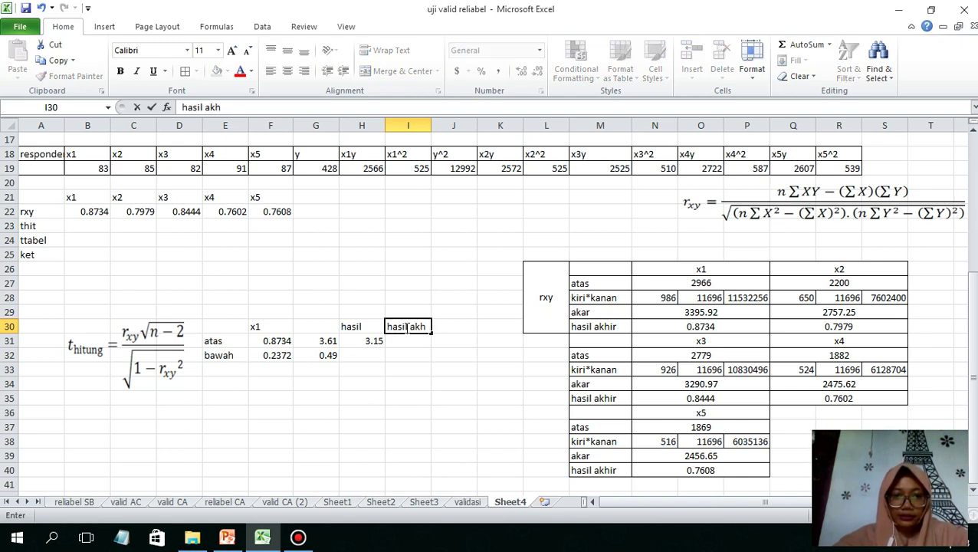
text(ir)
key(Return)
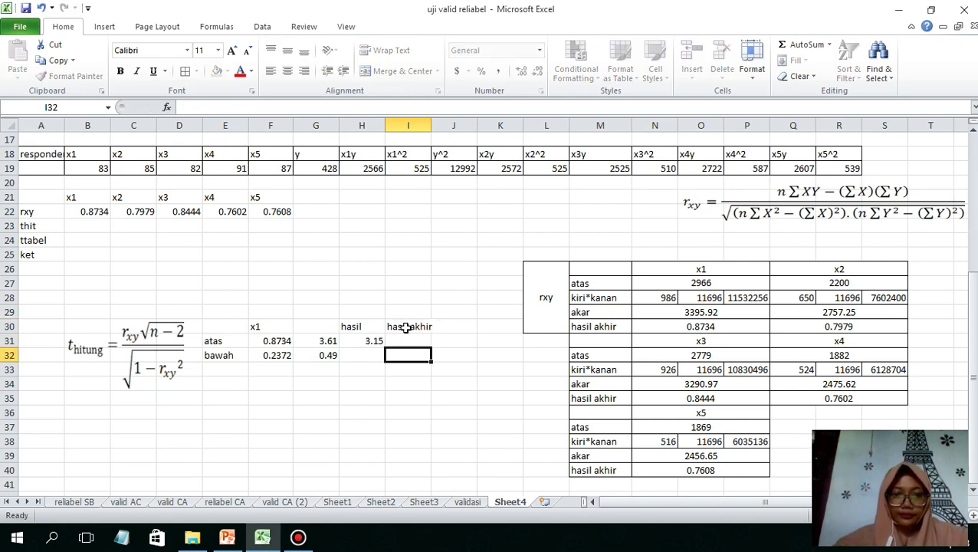
drag(406, 342, 408, 354)
click(399, 71)
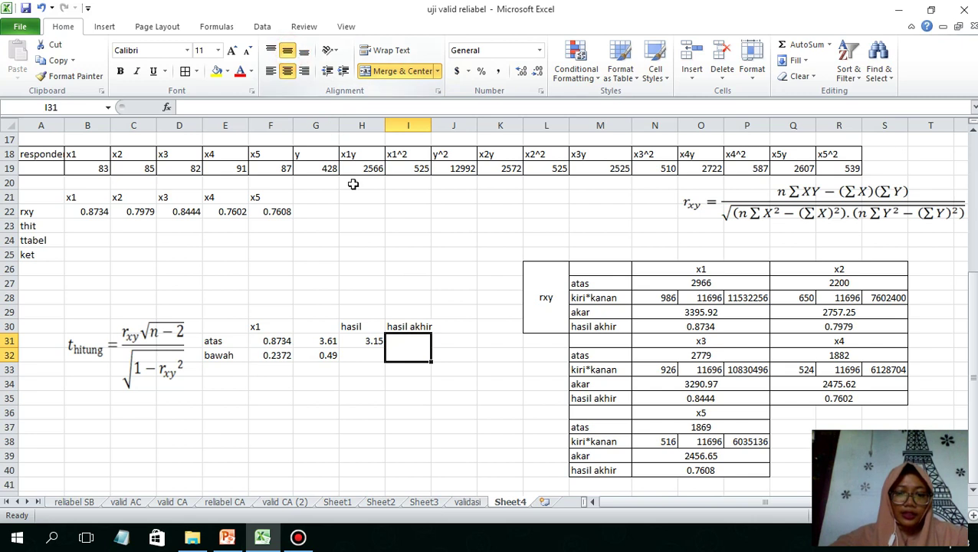
Step: Calculate the final x1 result in merged cell I31 with the formula =H31/G32
text(=)
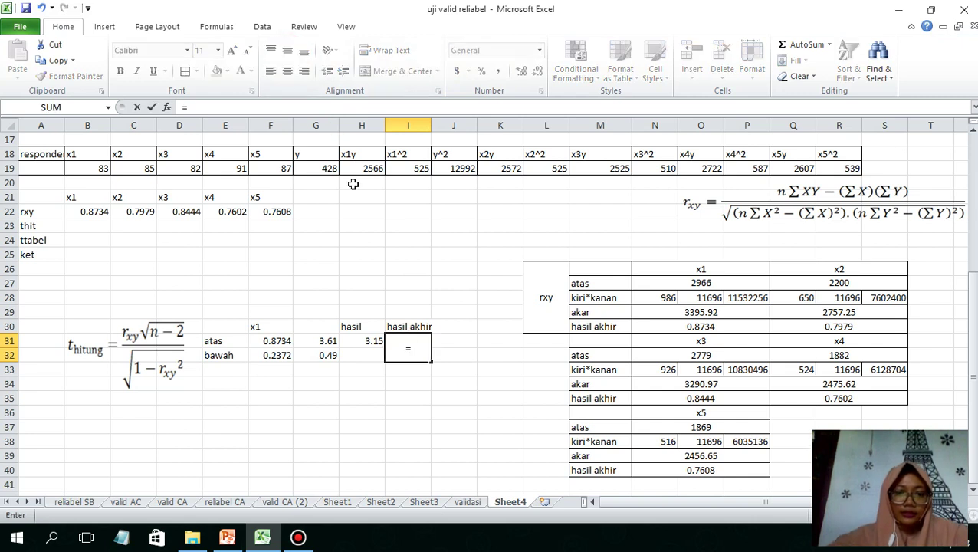
click(354, 342)
text(/)
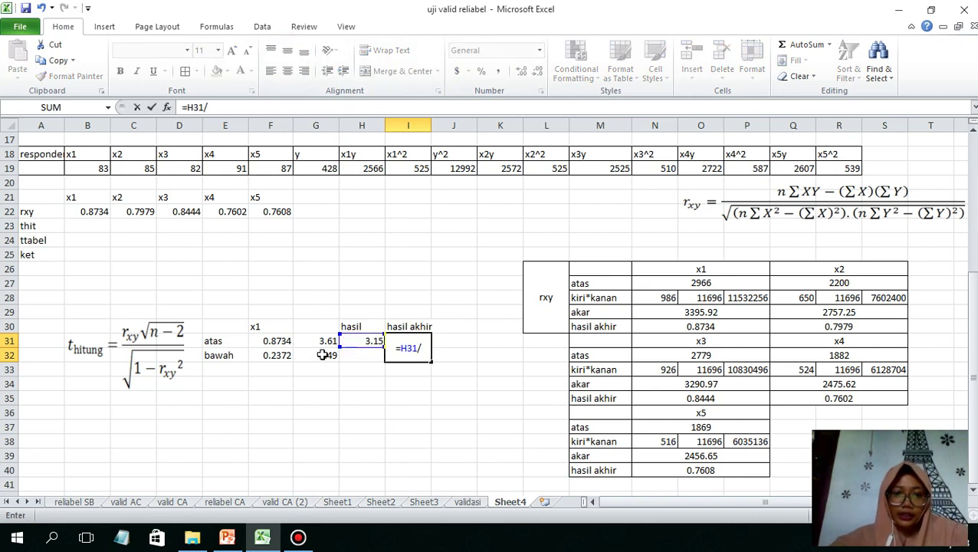
click(320, 354)
key(Return)
key(Up)
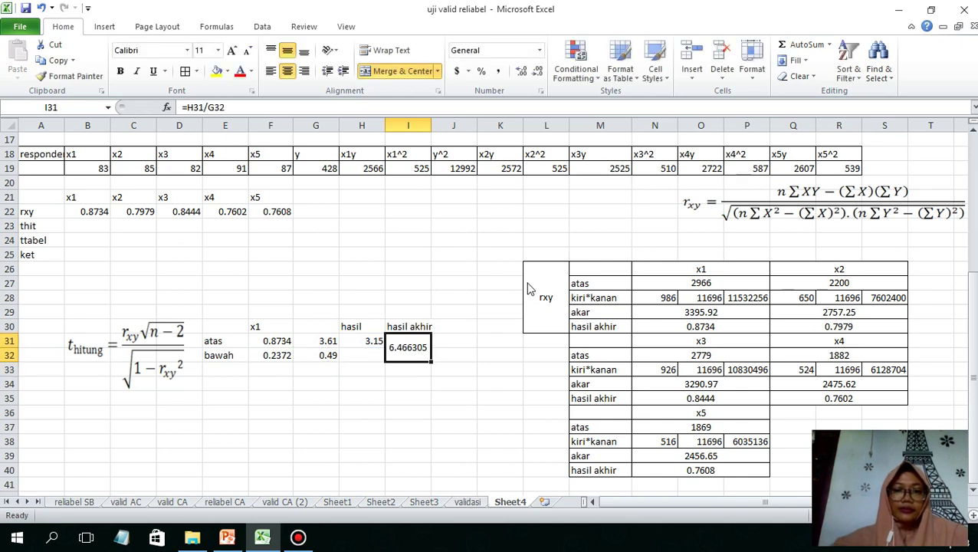
Step: Show the final x1 result in I31 with two decimal places
click(537, 71)
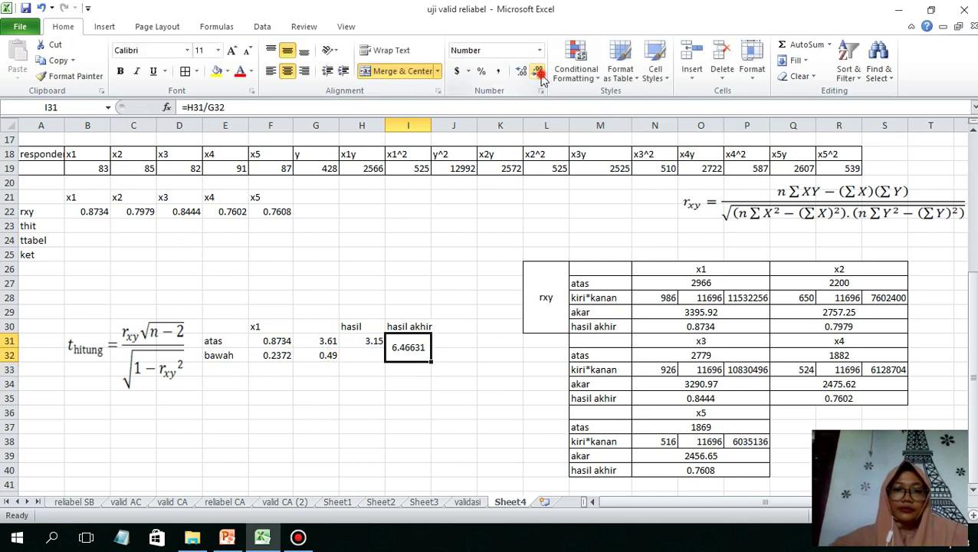
click(537, 71)
click(537, 72)
click(539, 71)
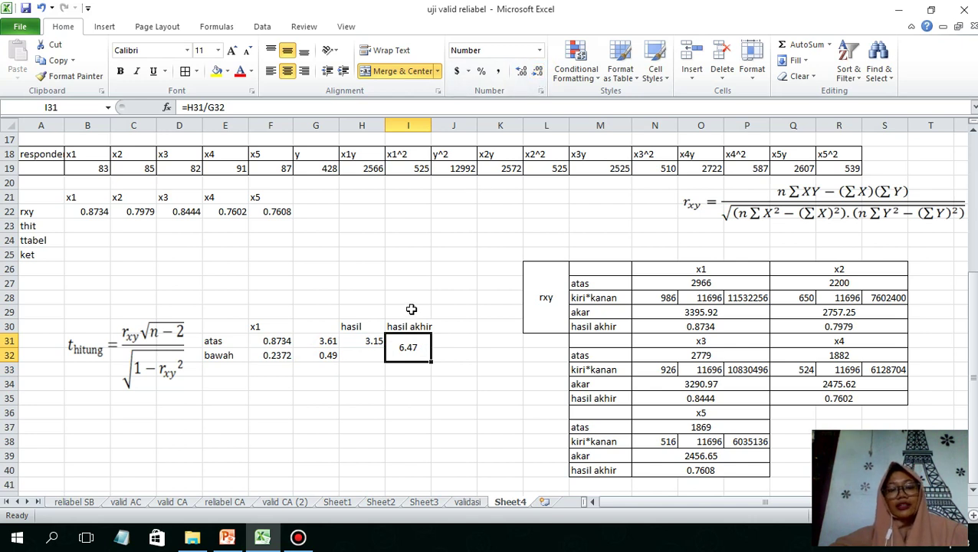
Step: Add the heading "x2" in F33 and bring the x2 rxy value into F34 with the formula =C22
click(267, 370)
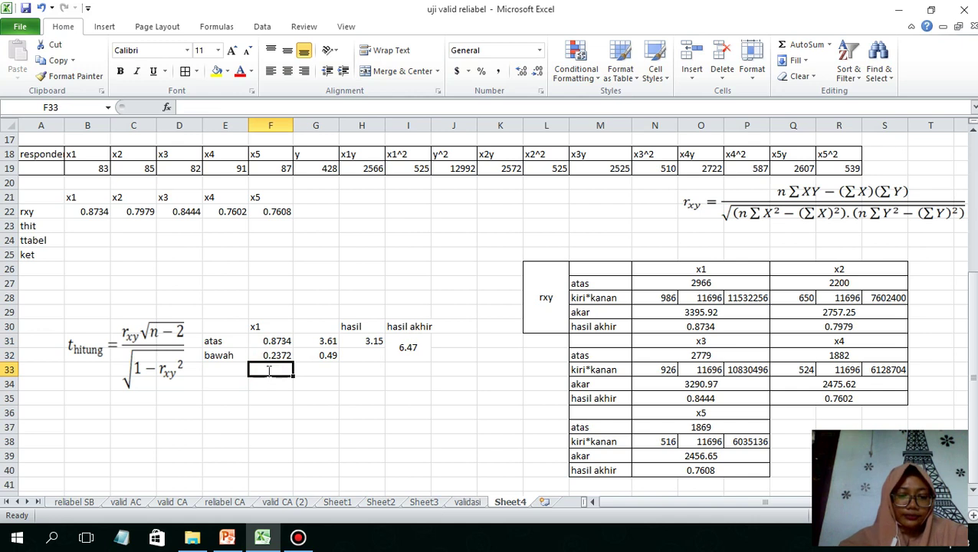
text(x3)
key(Return)
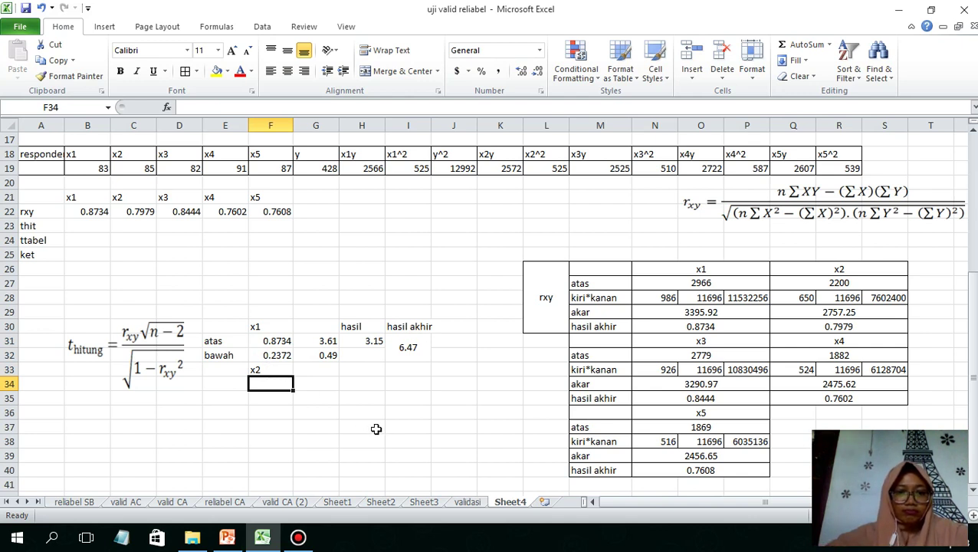
text(=)
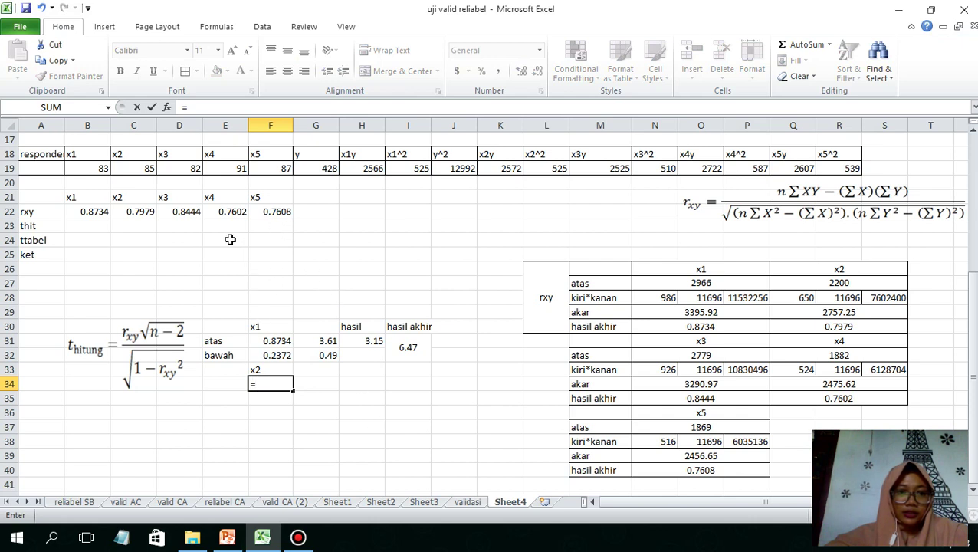
click(139, 211)
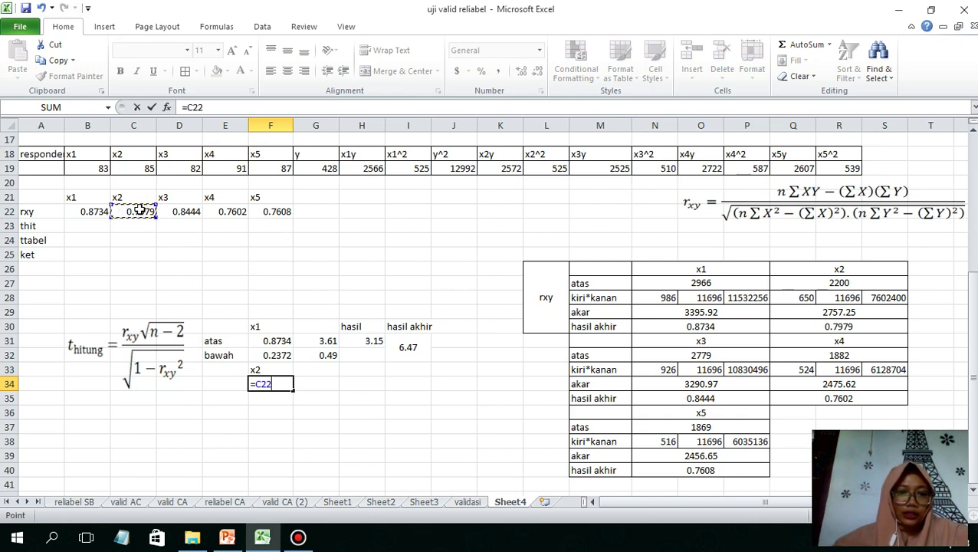
key(Return)
key(Up)
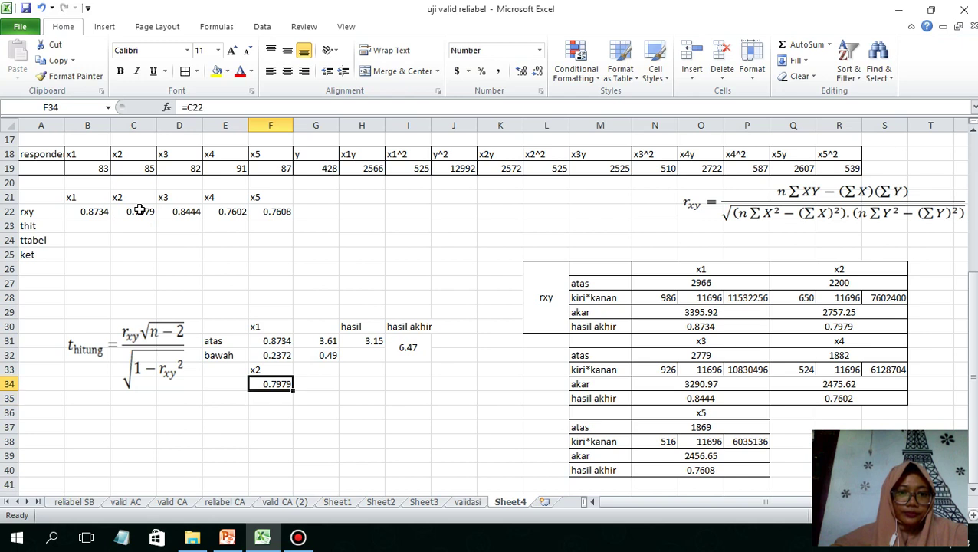
Step: Reuse the square root of n-2 from the x1 block in G34 with the formula =G31
key(Right)
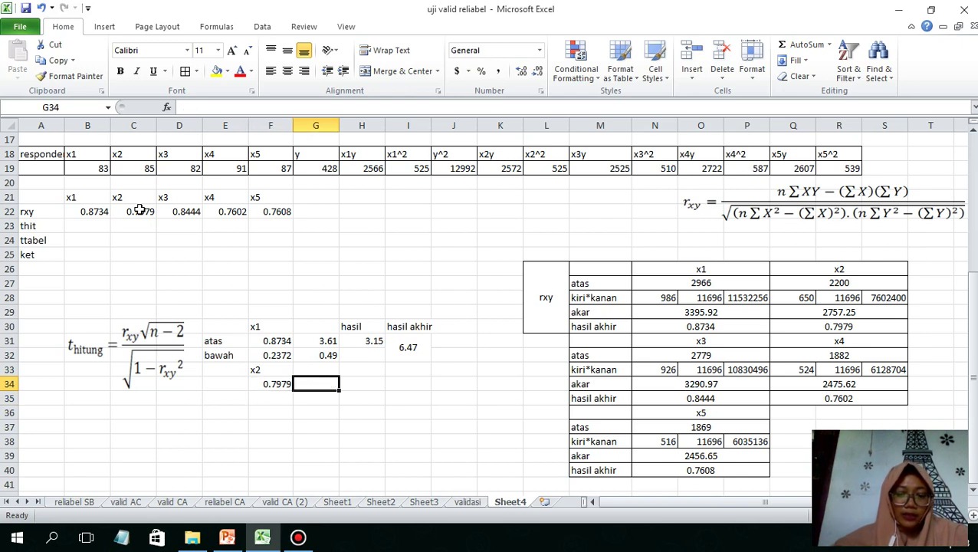
text(=)
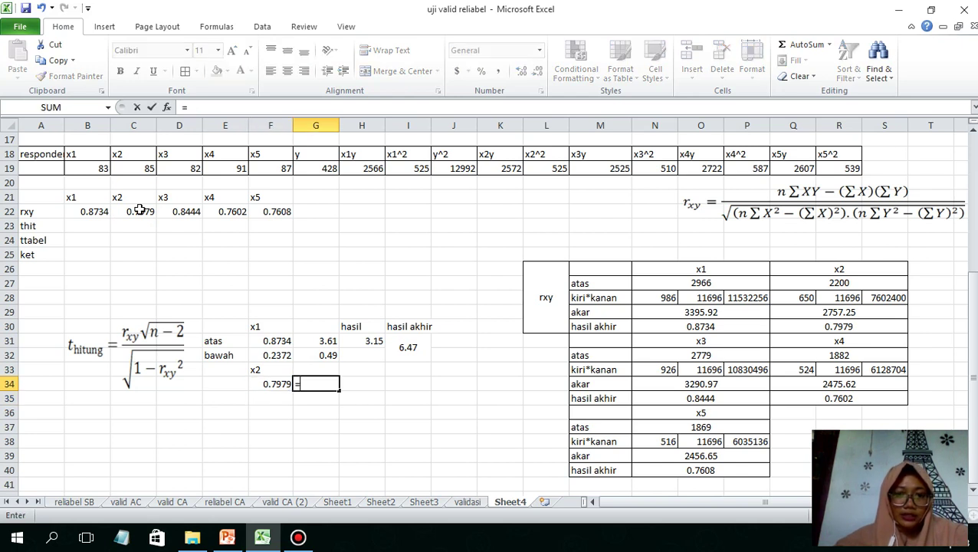
click(319, 340)
key(Return)
key(Up)
Step: Calculate the x2 numerator in H34 with the formula =F34*G34
key(Right)
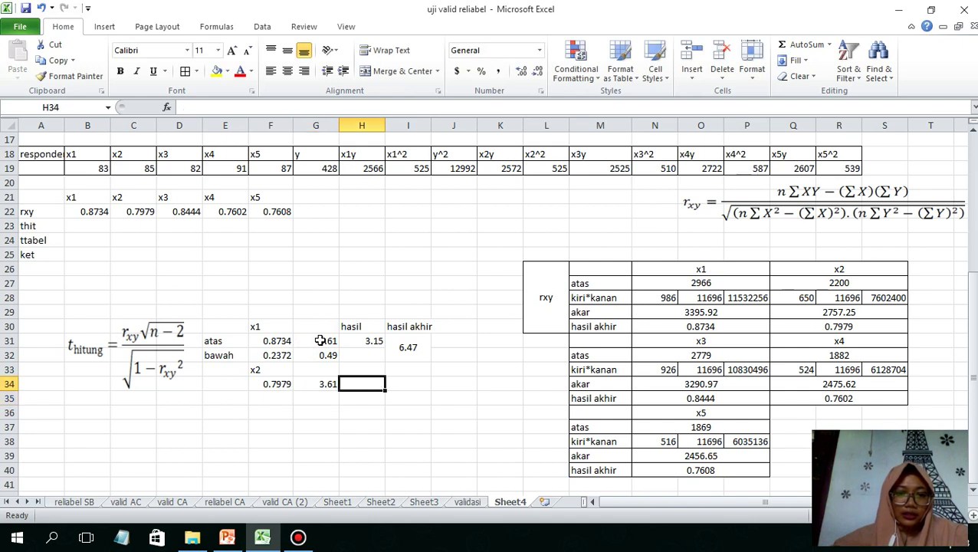
text(=)
click(276, 385)
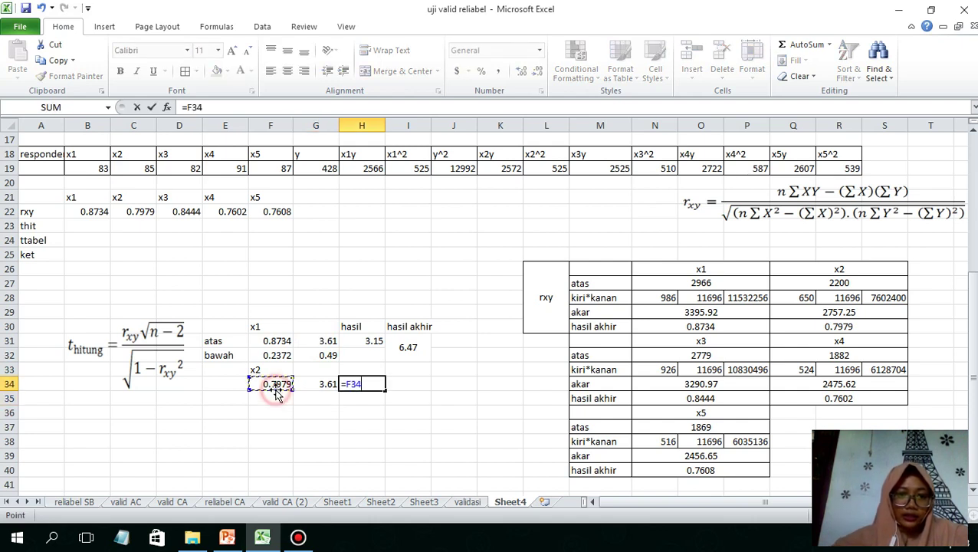
text(*)
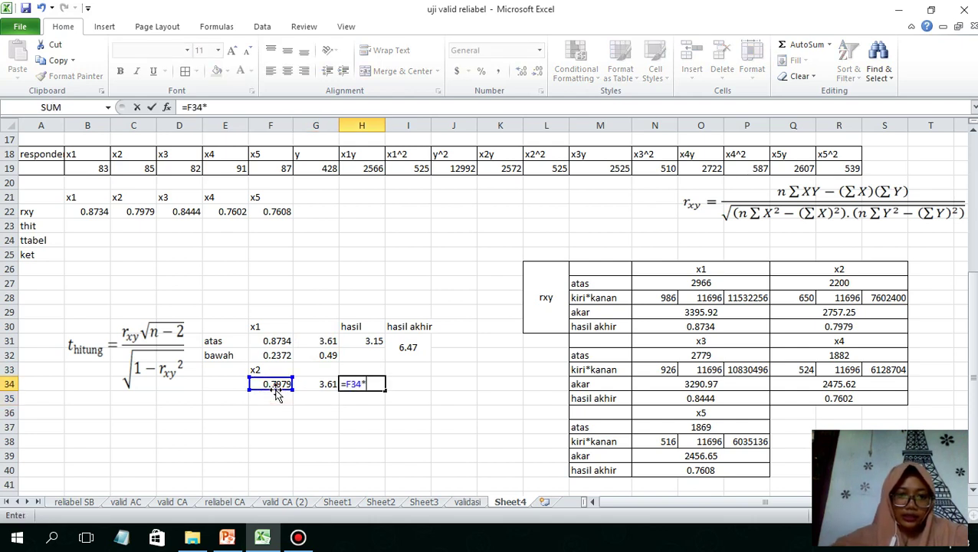
click(321, 385)
key(Return)
key(Up)
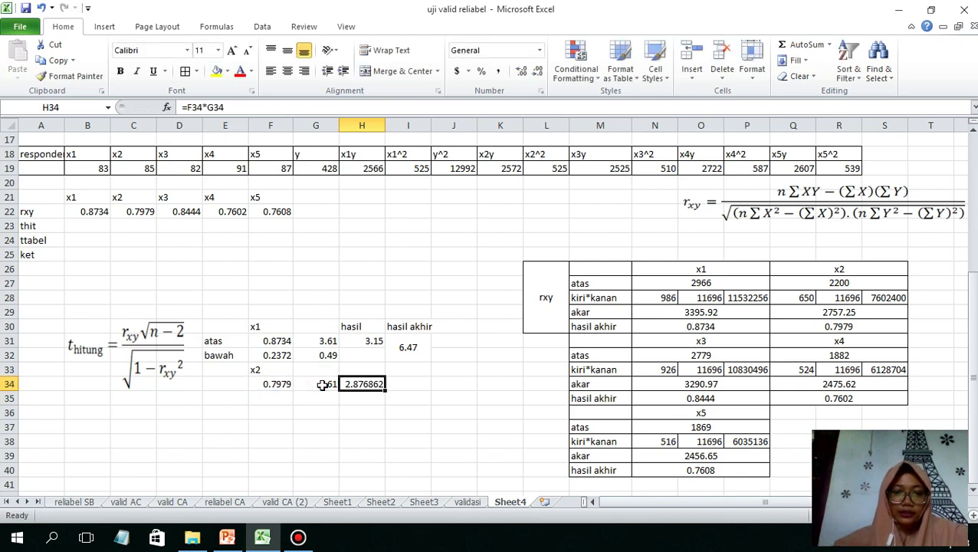
Step: Show the x2 numerator in H34 with two decimal places
click(539, 70)
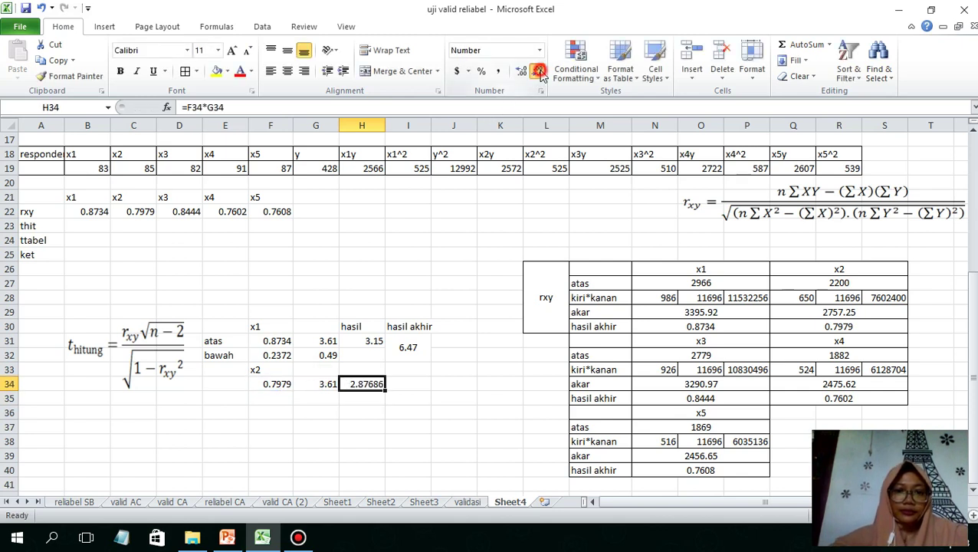
click(539, 71)
click(538, 70)
click(539, 70)
click(539, 70)
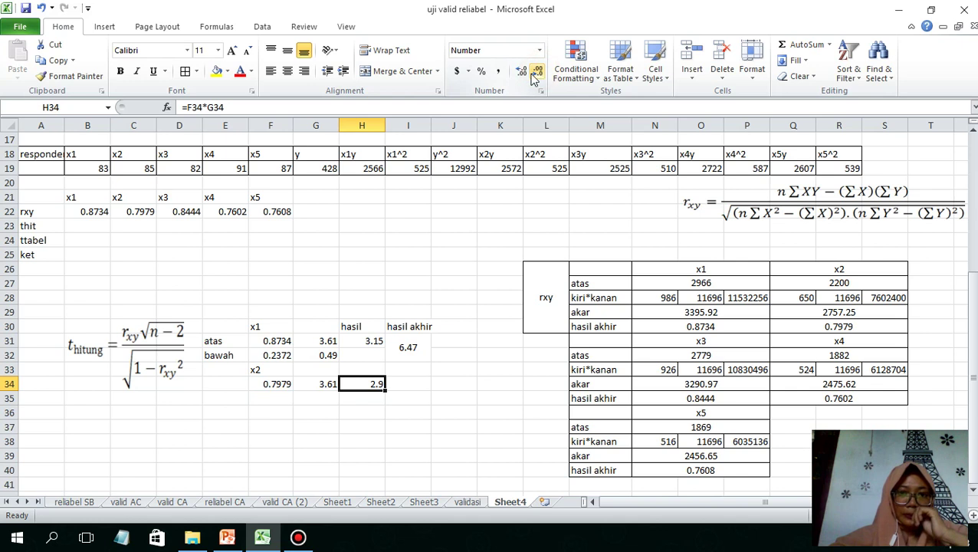
click(521, 71)
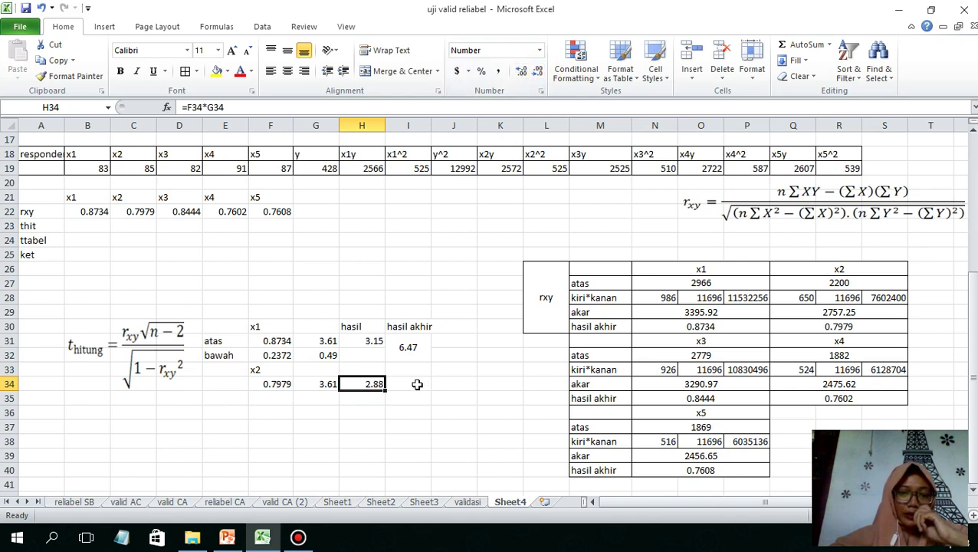
Step: Calculate one minus the squared x2 correlation in F35 with the formula =1-F34^2
click(276, 397)
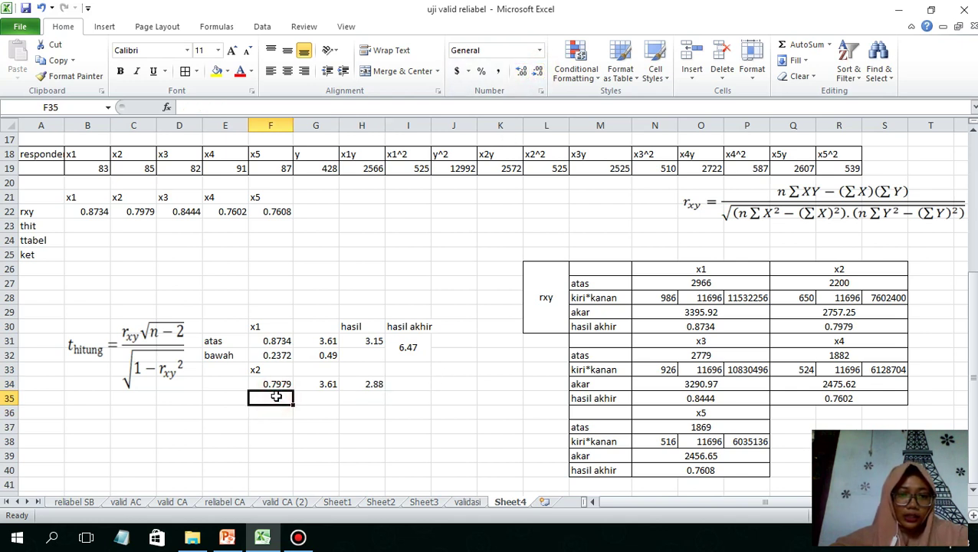
text(=1)
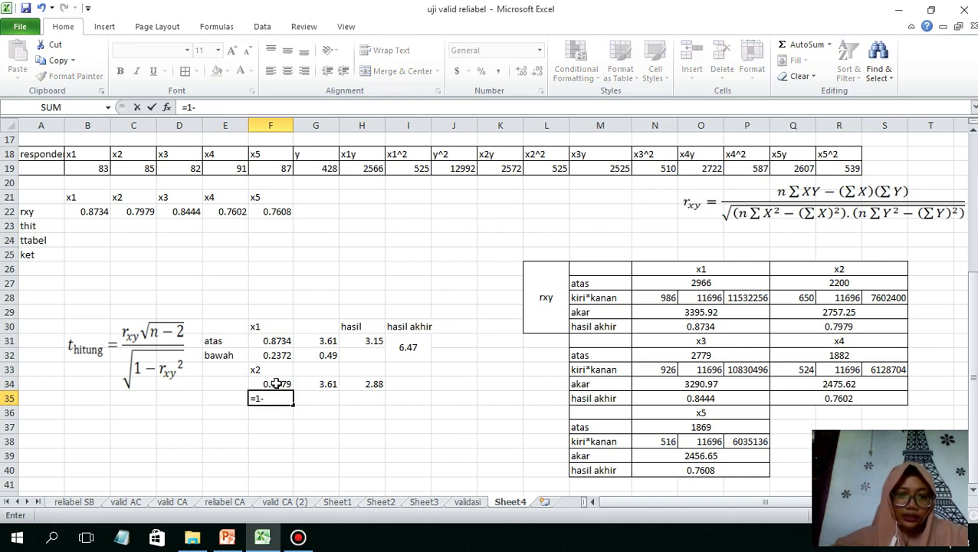
text(-)
click(276, 383)
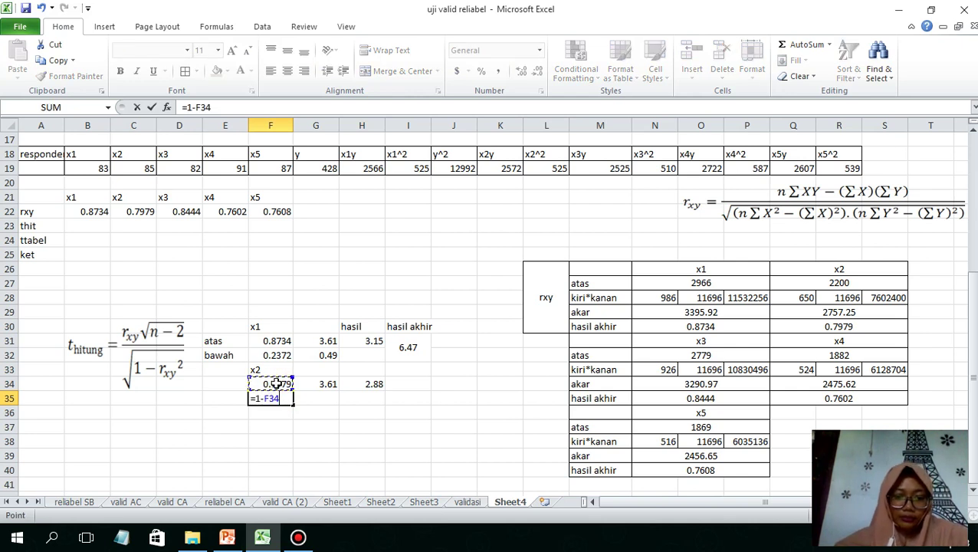
text(^2)
key(ctrl+Return)
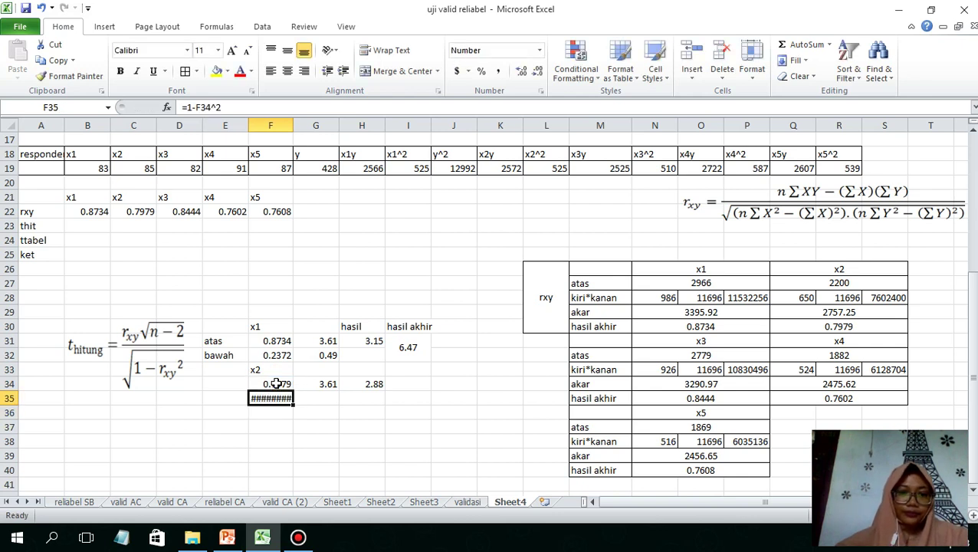
Step: Reduce the value in F35 to four decimal places
click(539, 75)
click(539, 75)
click(539, 74)
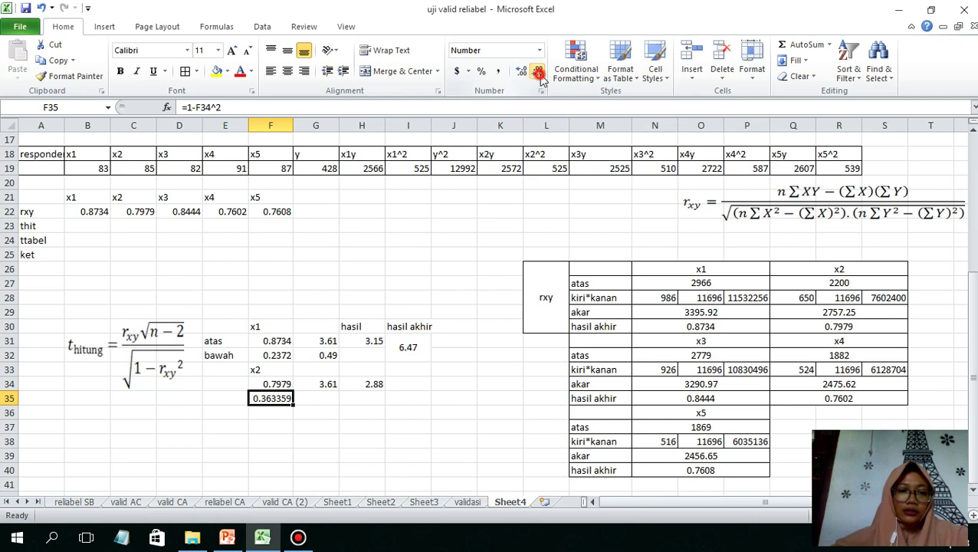
click(539, 74)
click(539, 75)
click(521, 72)
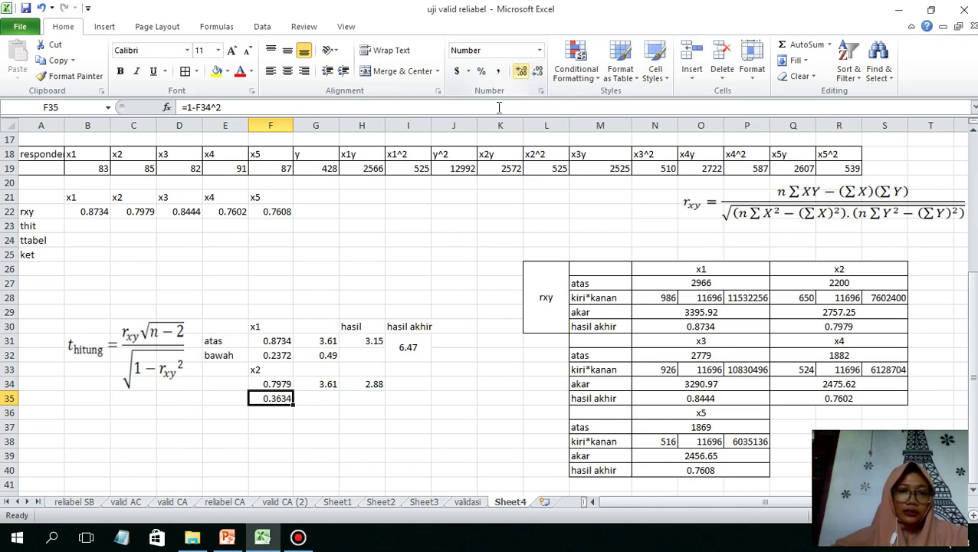
Step: Calculate the x2 denominator's square root in G35 with the formula =SQRT(F35)
click(314, 398)
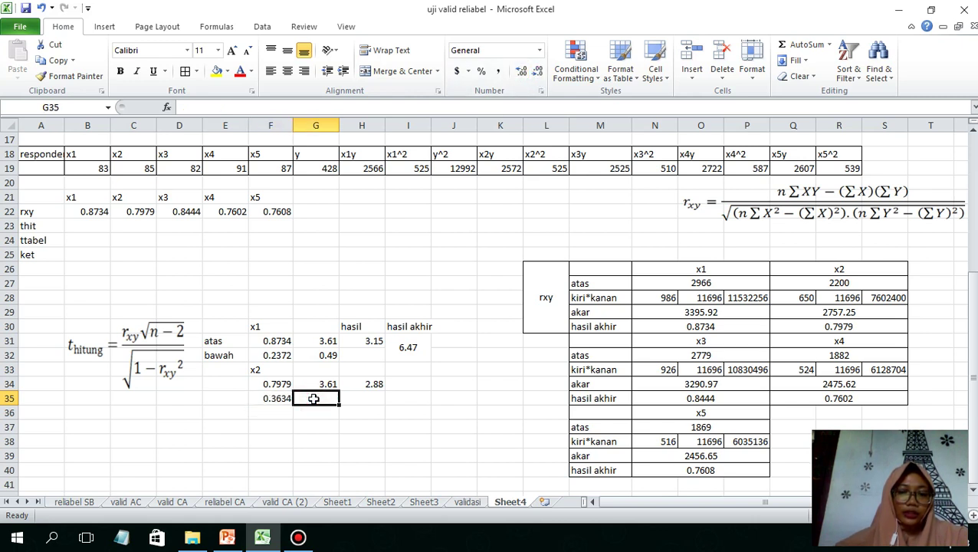
text(=sqrt)
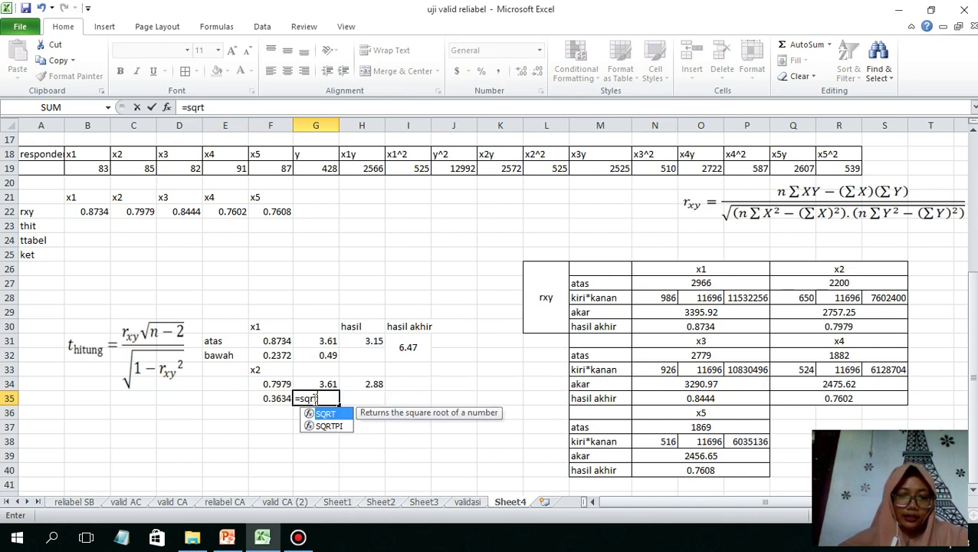
text(()
click(276, 398)
text())
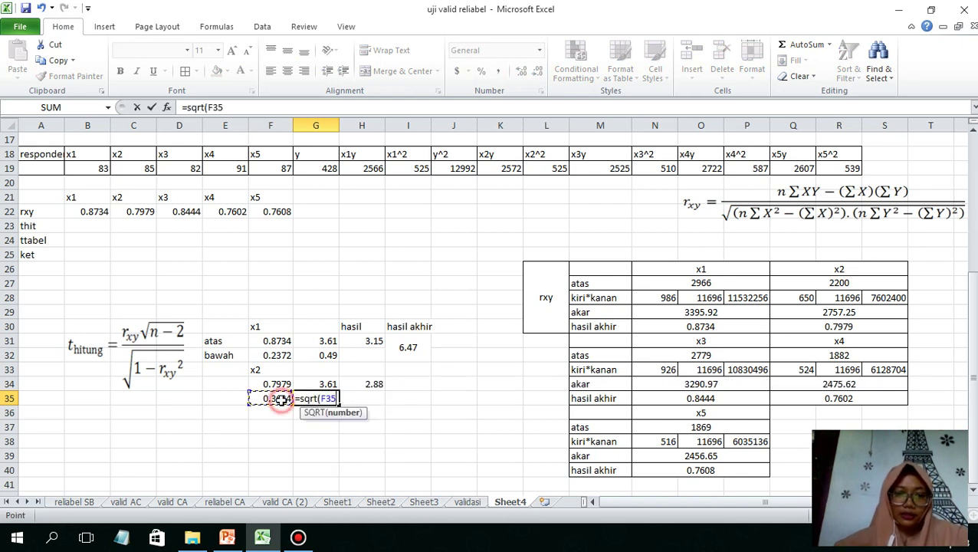
key(Return)
key(Up)
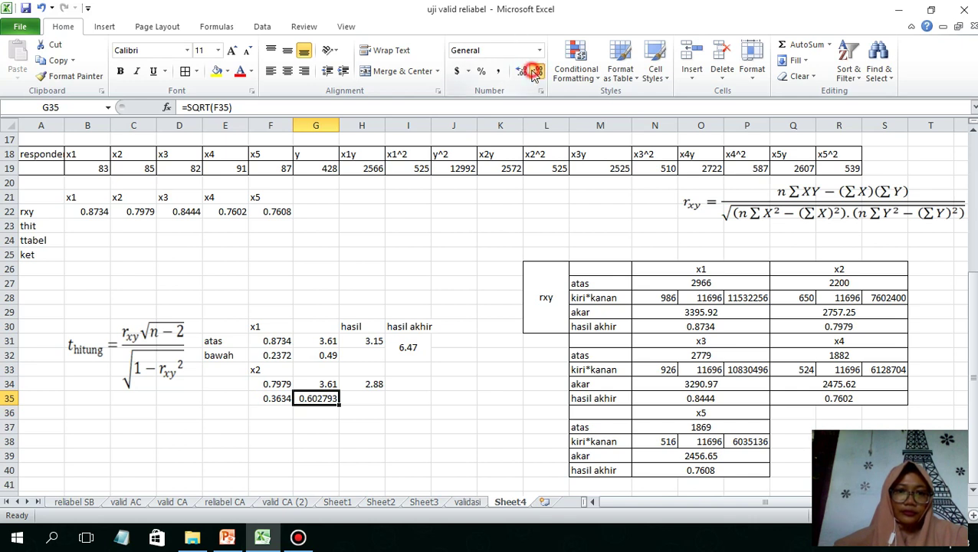
Step: Show the x2 denominator in G35 with two decimal places
click(534, 70)
click(534, 71)
click(535, 71)
click(534, 70)
click(534, 70)
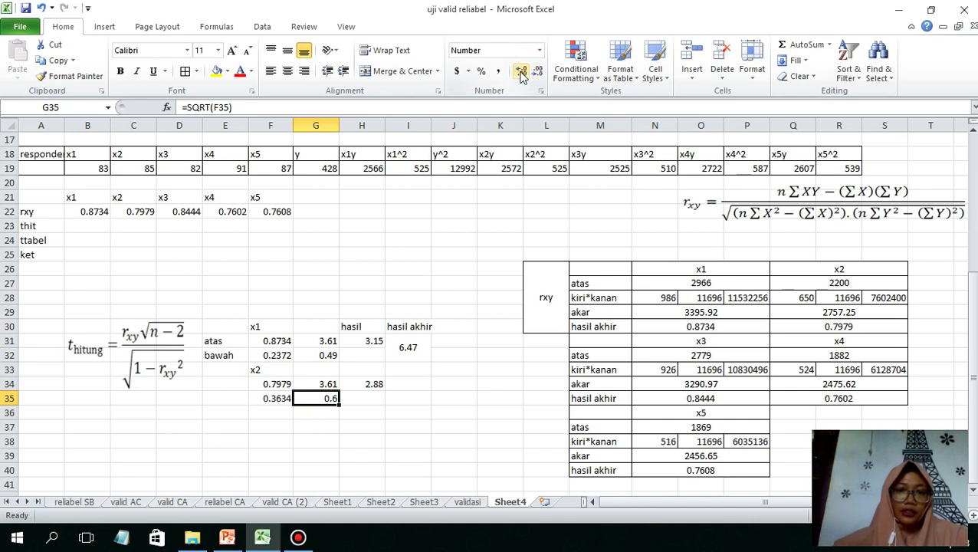
click(521, 71)
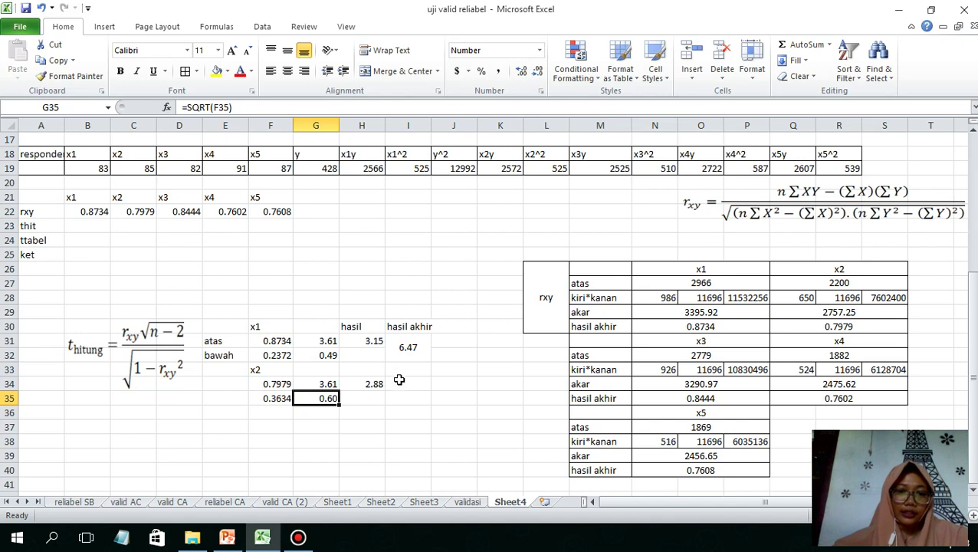
Step: Merge and center cells I34:I36 for the final x2 result and align the merged cell vertically in the middle
drag(400, 384, 406, 412)
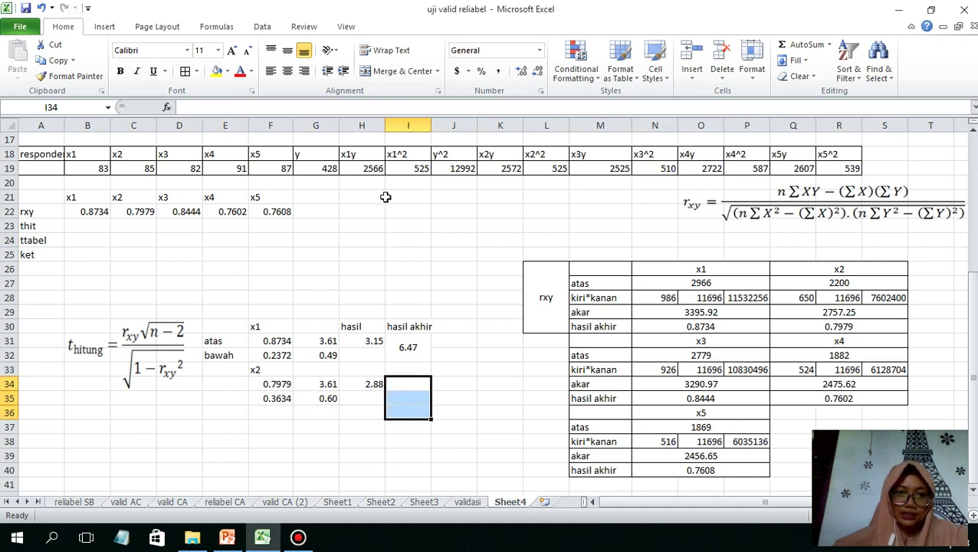
click(403, 71)
click(289, 52)
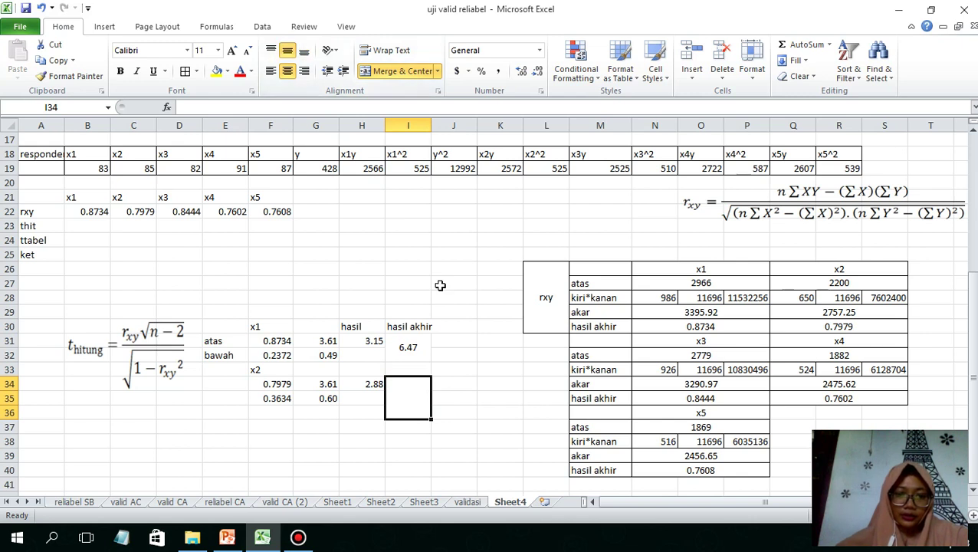
Step: Calculate the x2 final result in merged cell I34 with the formula =H34/G35
text(=)
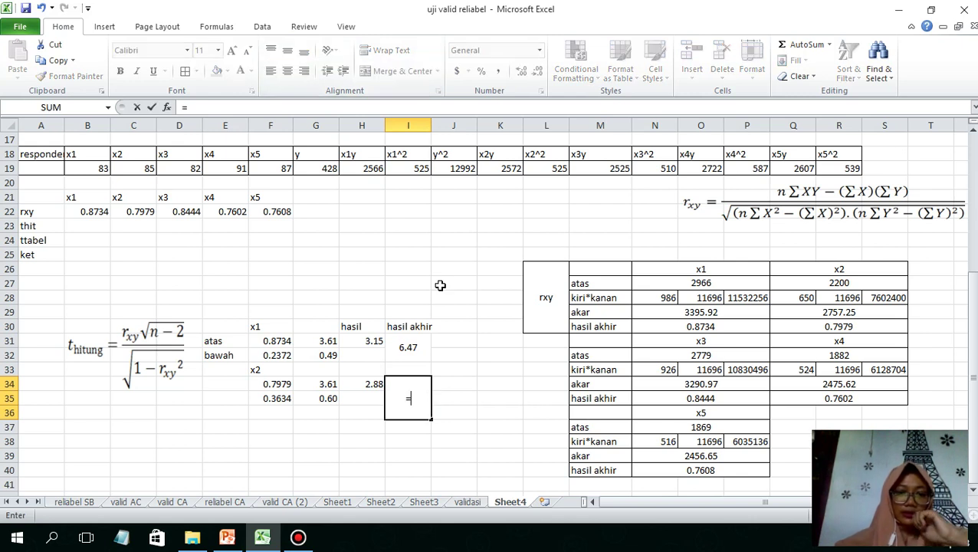
click(372, 382)
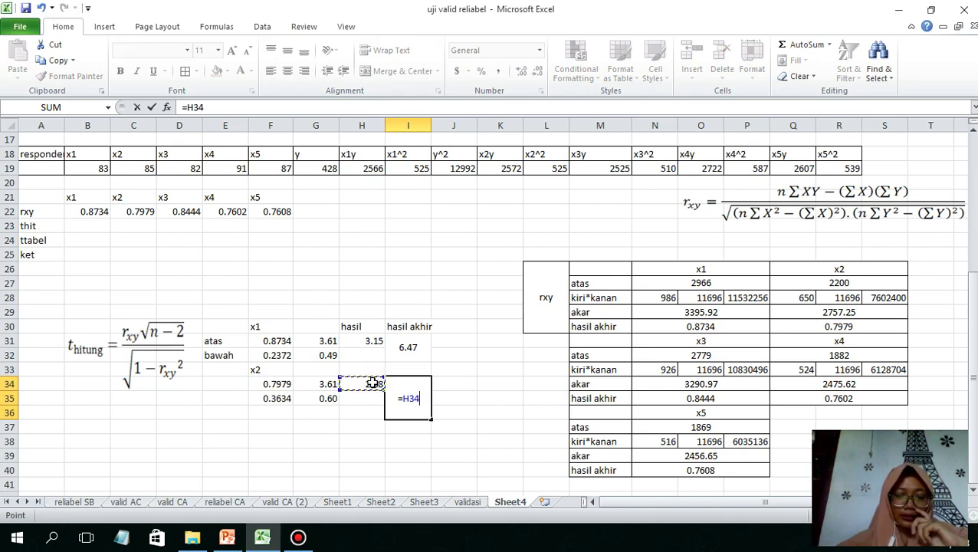
text(/)
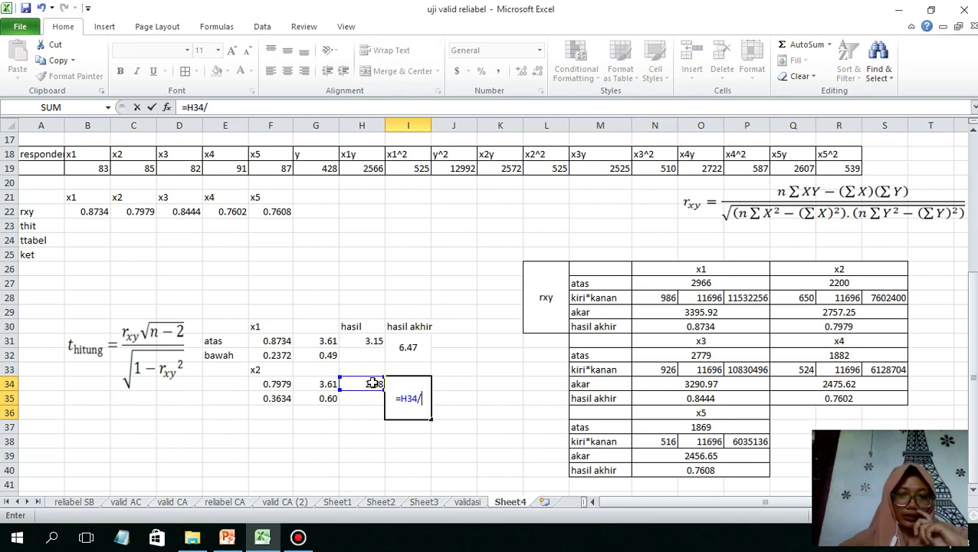
click(323, 399)
key(Return)
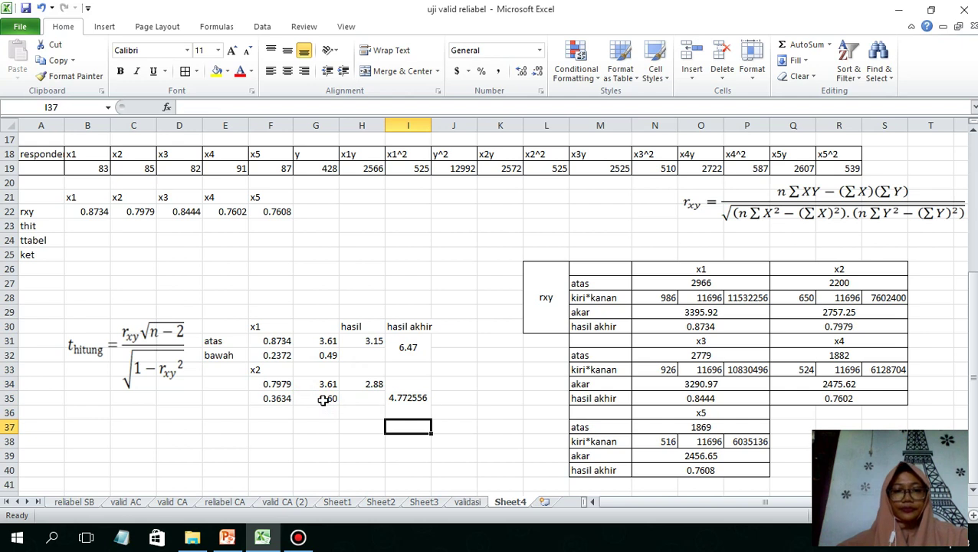
key(Up)
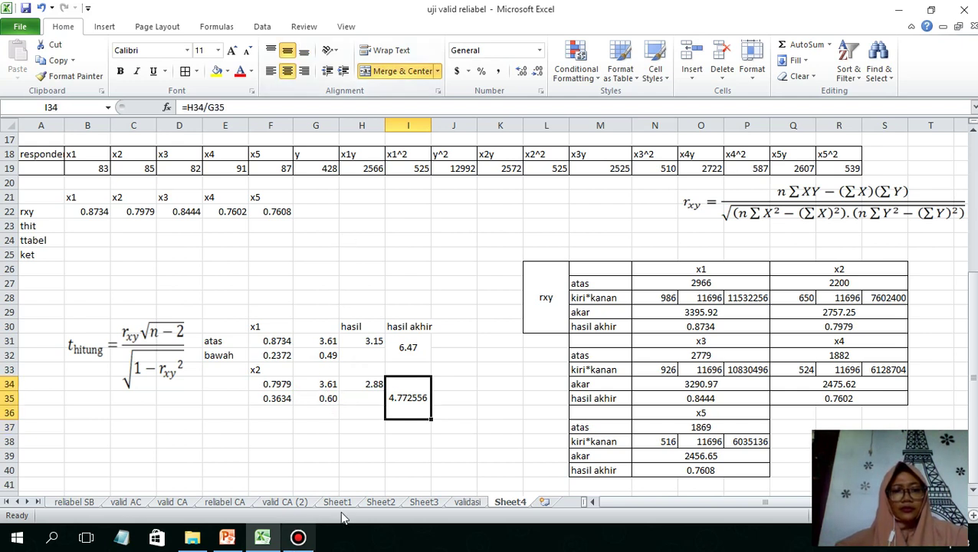
click(298, 537)
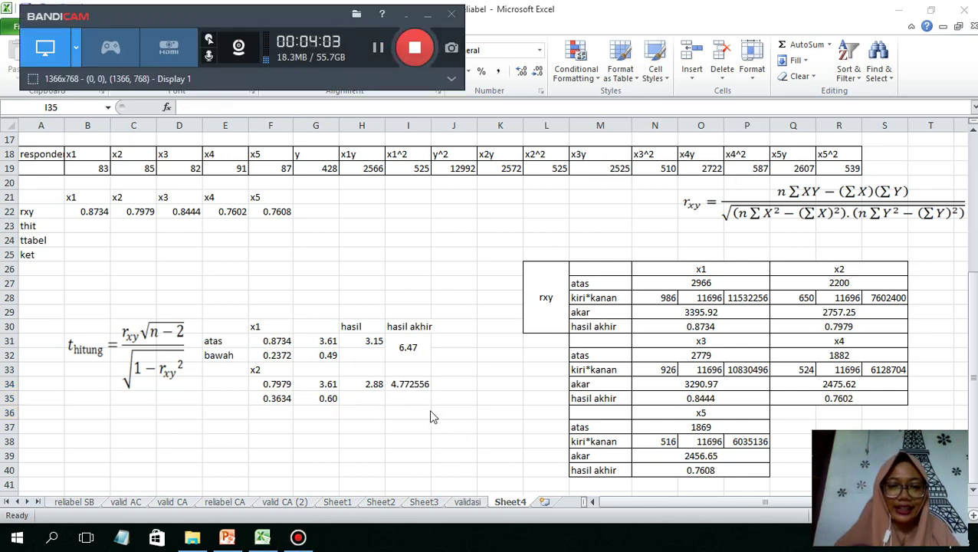
Step: Show the x2 final result in I34 with two decimal places and merge and center cells I34:I35
click(412, 383)
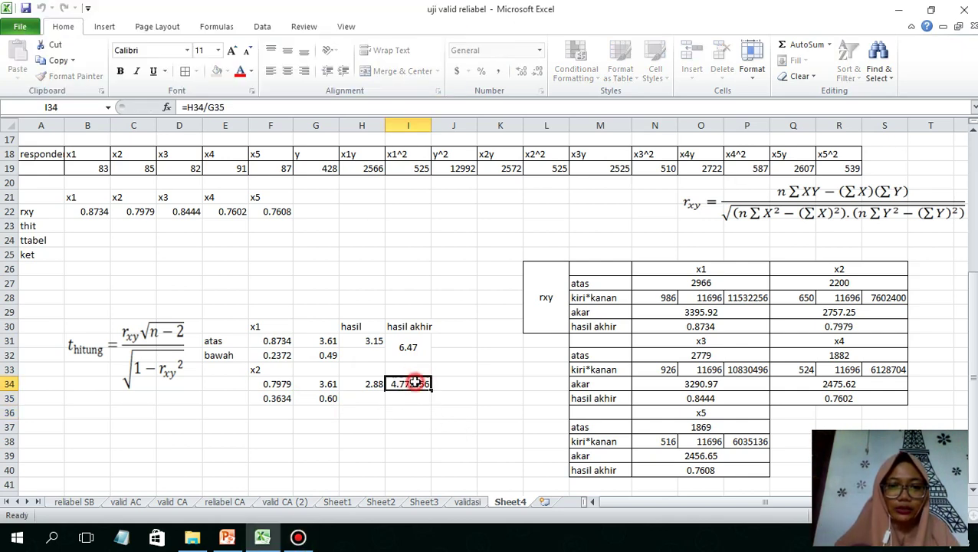
click(539, 77)
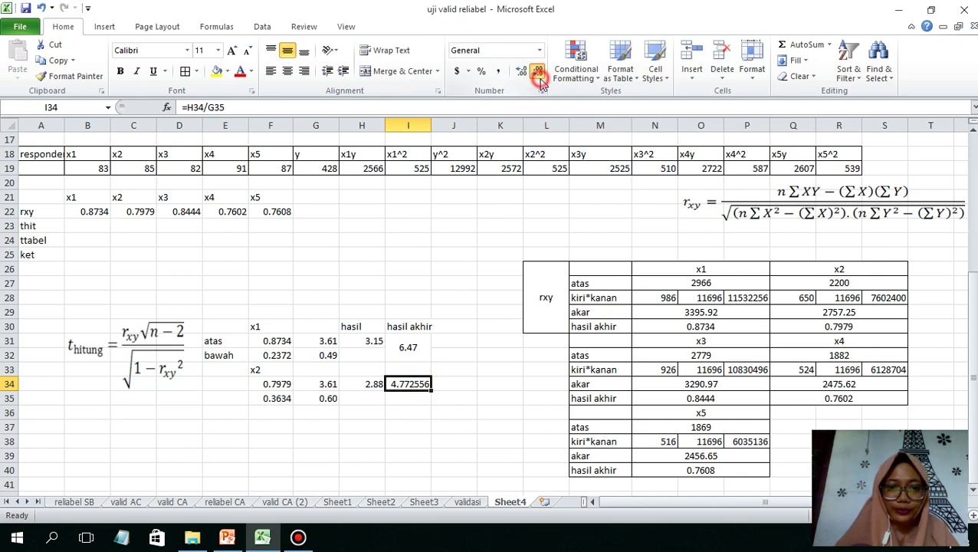
click(540, 76)
click(540, 77)
click(540, 77)
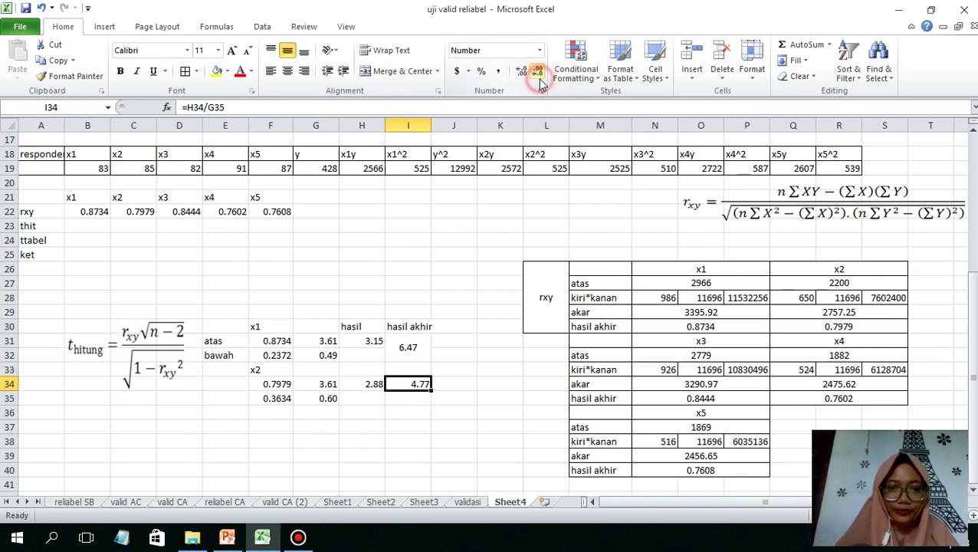
drag(410, 384, 409, 398)
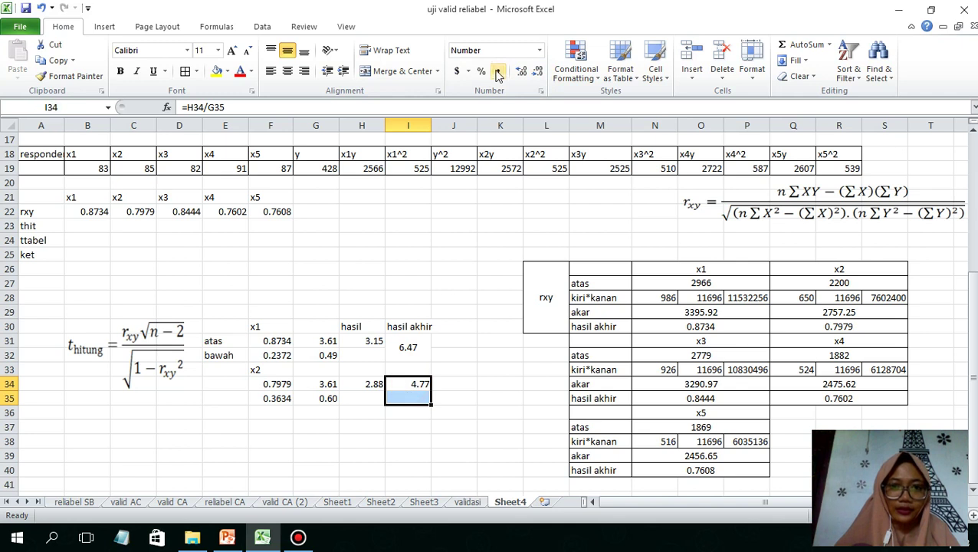
click(424, 77)
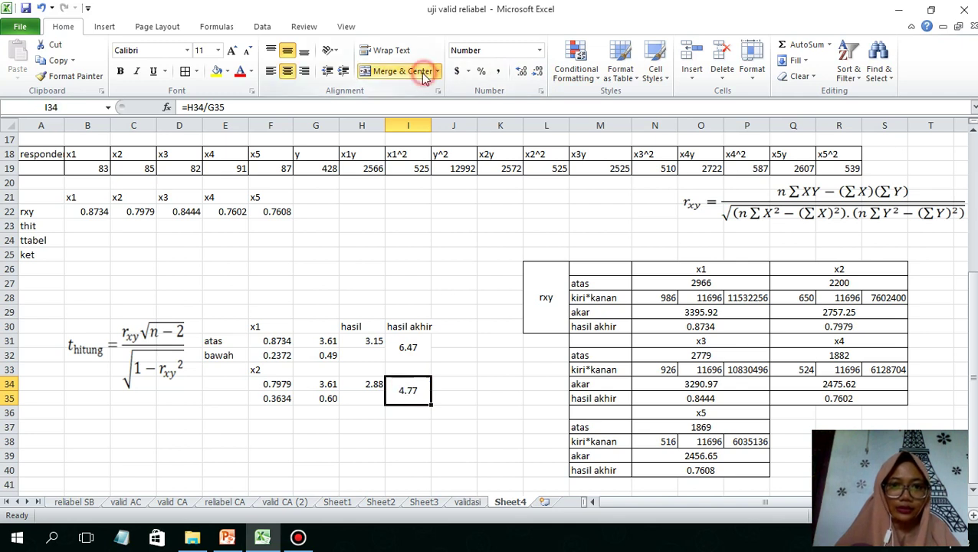
Step: Label F36 as x3 and link F37 to the x3 rxy value with the formula =D22
click(274, 415)
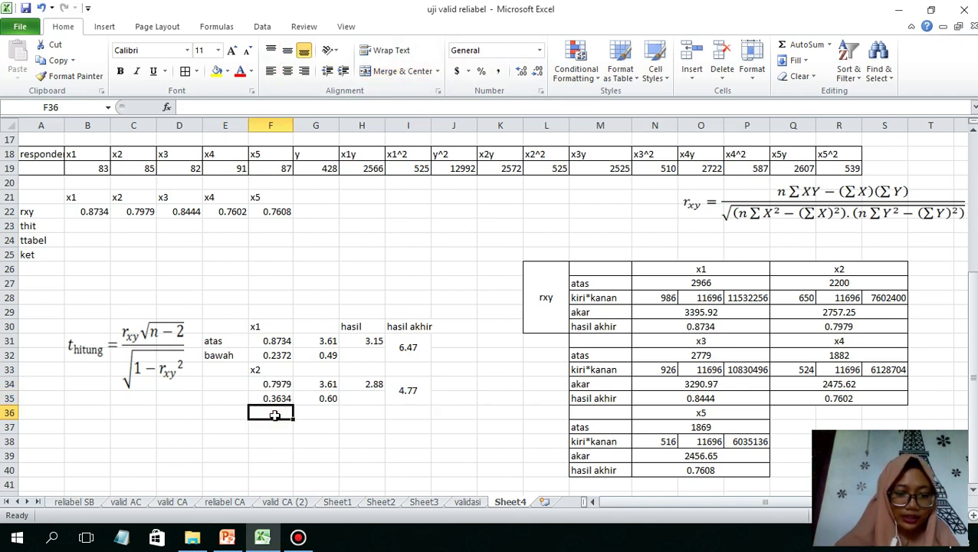
text(x3)
key(Return)
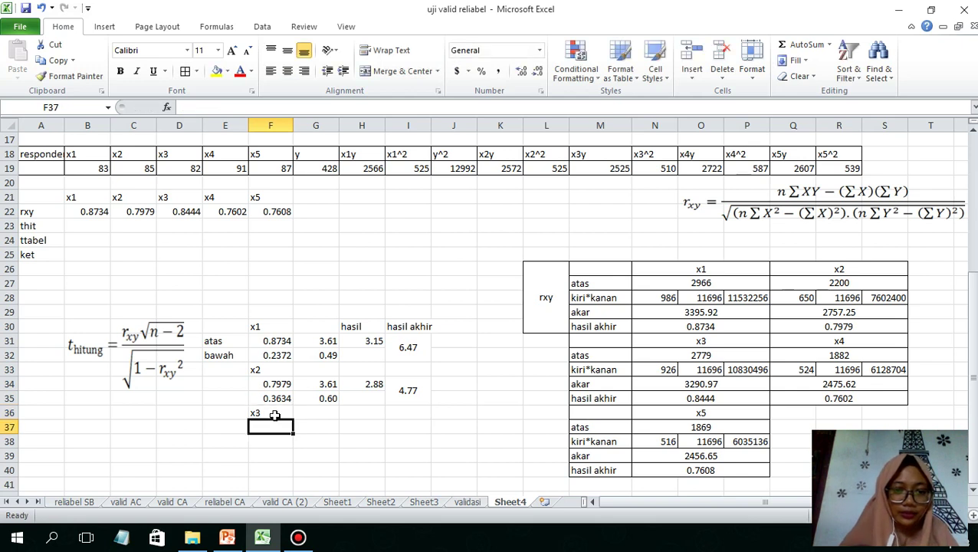
text(=)
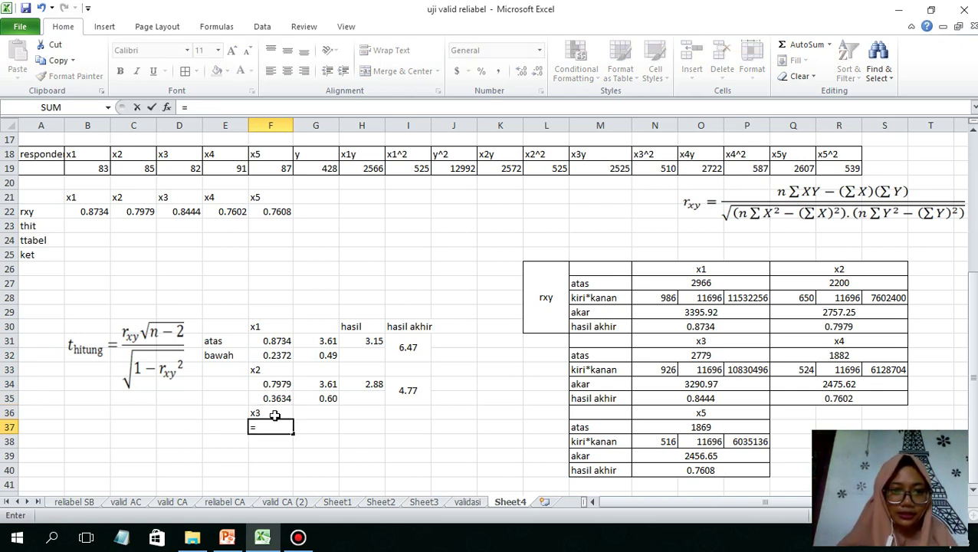
click(178, 214)
key(Return)
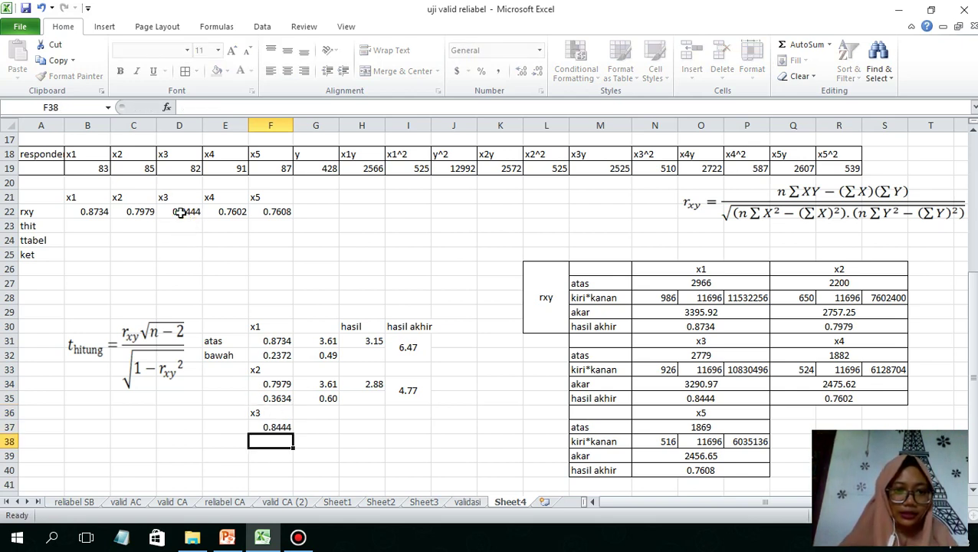
Step: Reuse the x2 square root of n-2 for x3 by entering =G34 in G37
key(Up)
key(Right)
text(=)
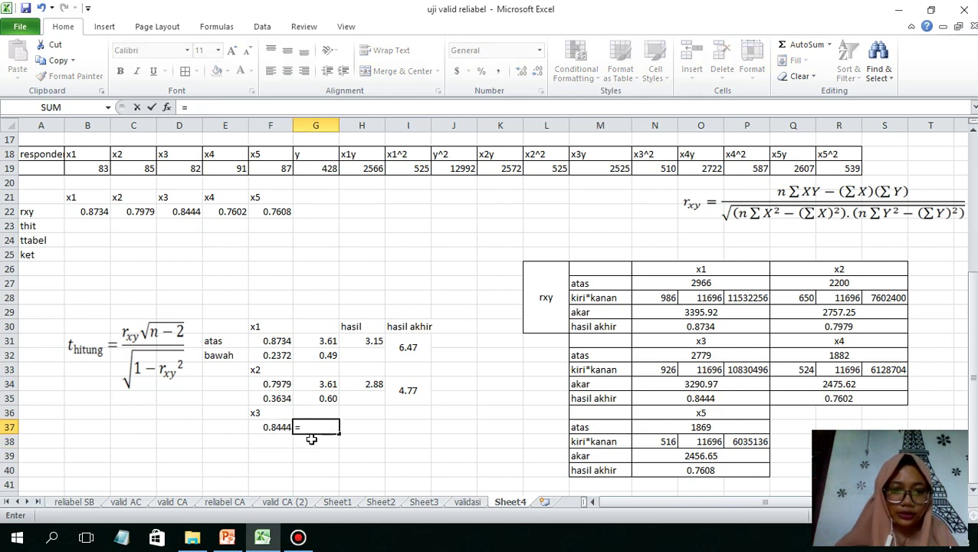
click(317, 385)
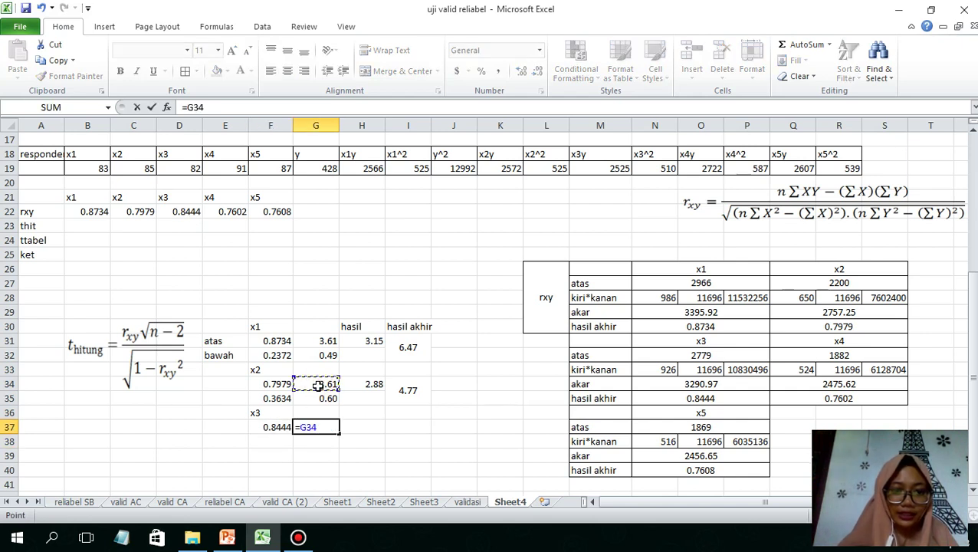
key(Return)
Step: Calculate the x3 numerator in H37 with the formula =F37*G37
key(Up)
key(Right)
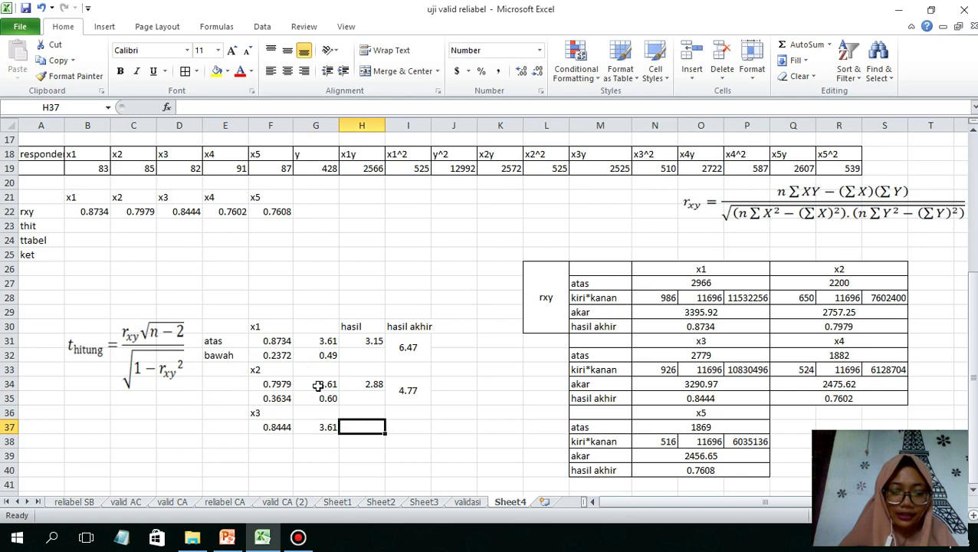
text(=F37)
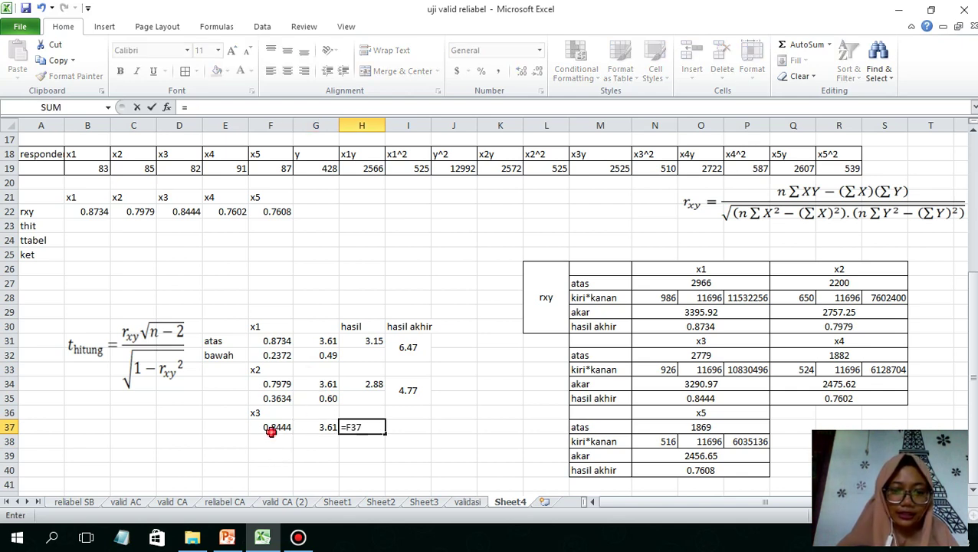
text(*)
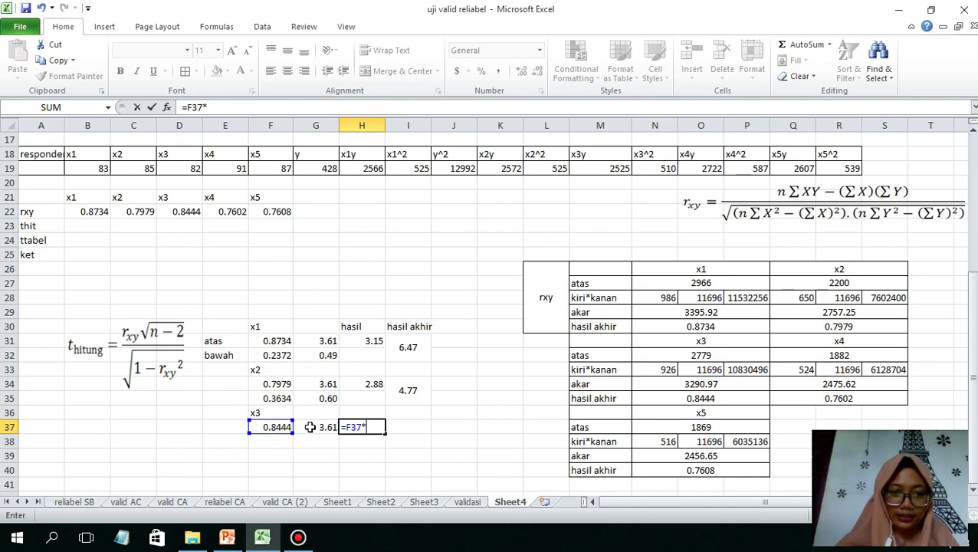
click(309, 427)
key(Return)
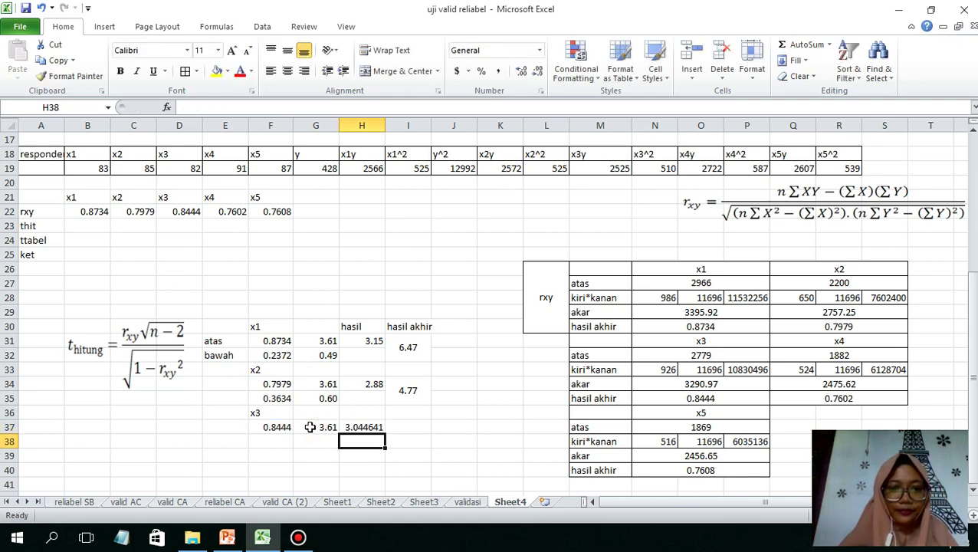
Step: Calculate the value under the x3 denominator's root in F38 with the formula =1-F37^2
key(Left)
key(Left)
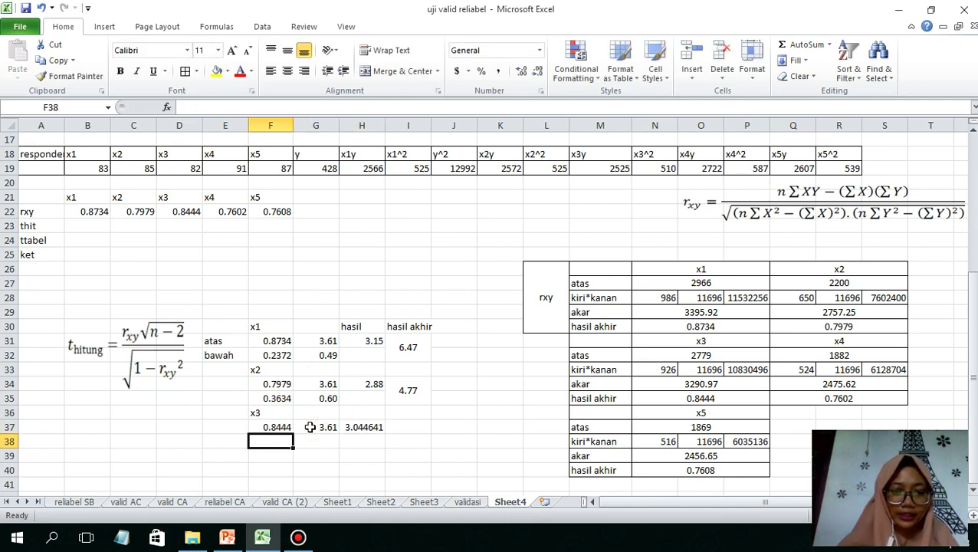
text(=)
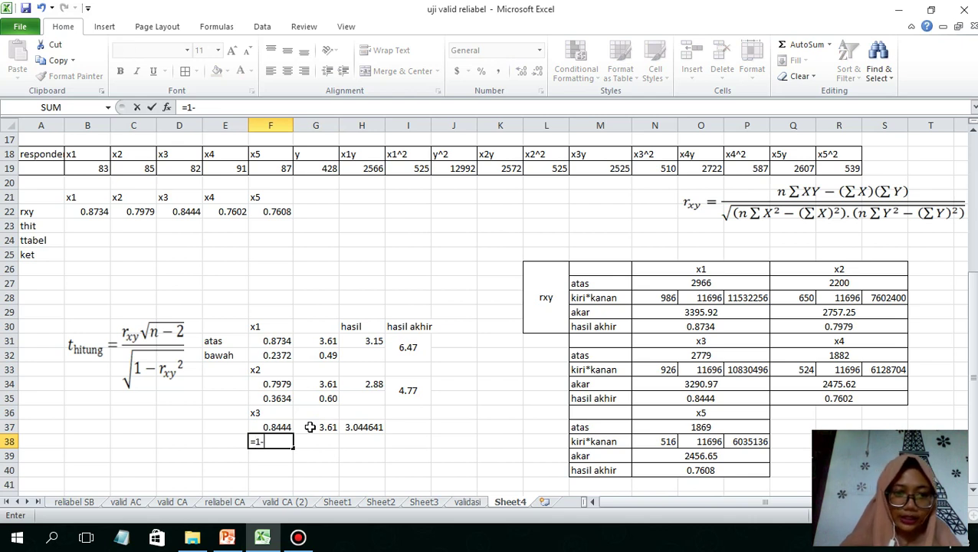
text(1-)
click(281, 427)
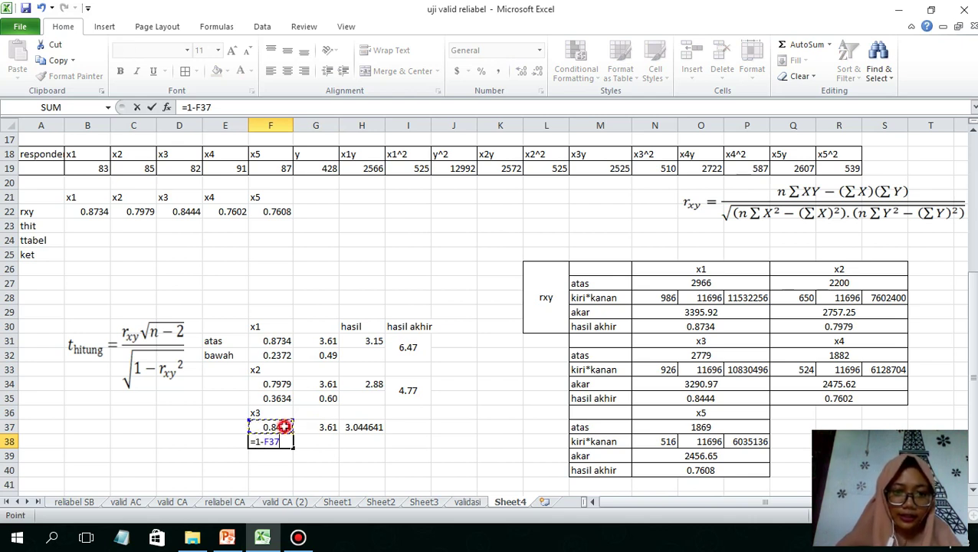
text(^2)
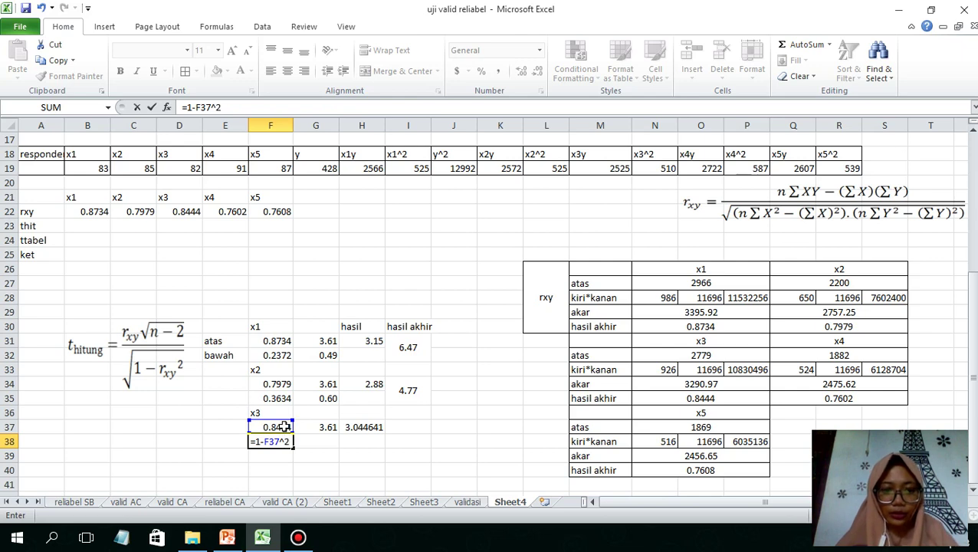
key(Return)
Step: Show the x3 value in F38 with four decimal places
key(Up)
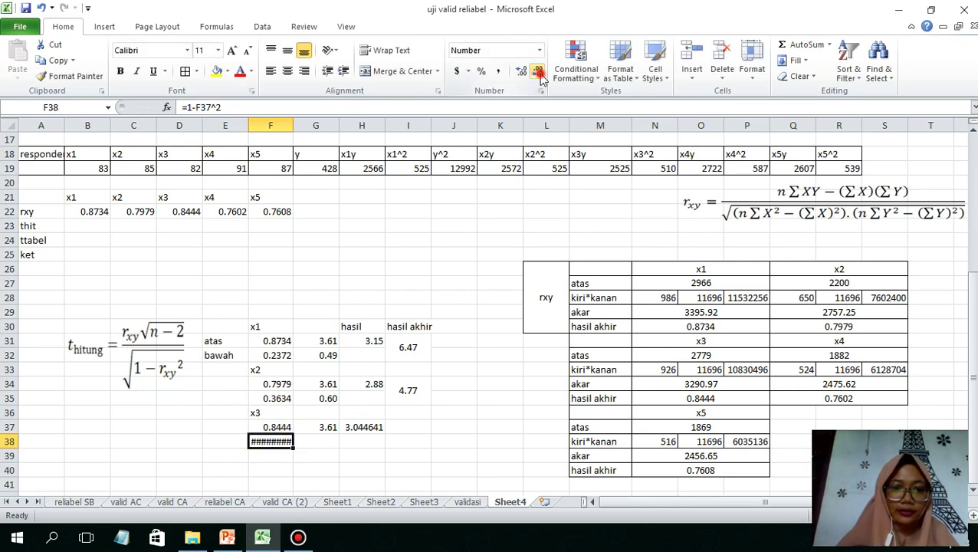
key(alt+Tab)
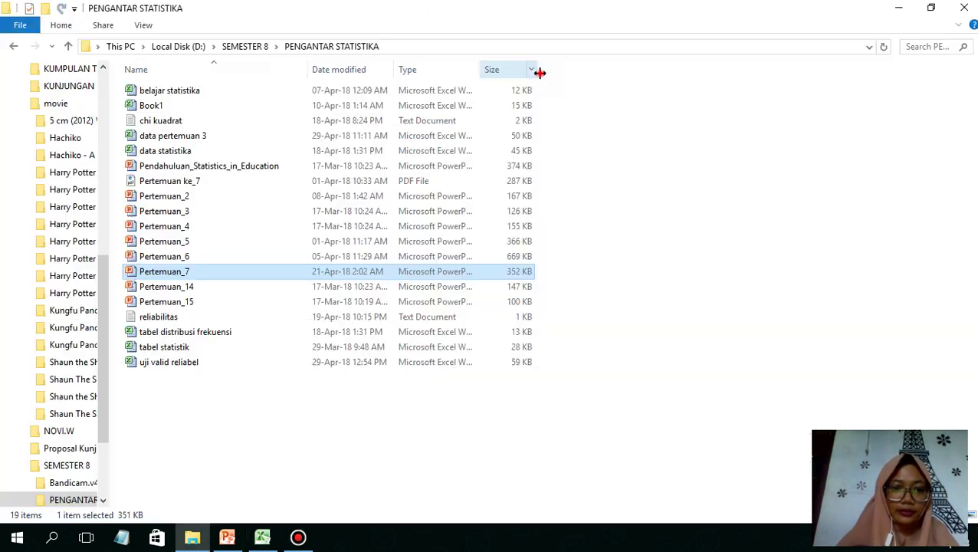
click(262, 537)
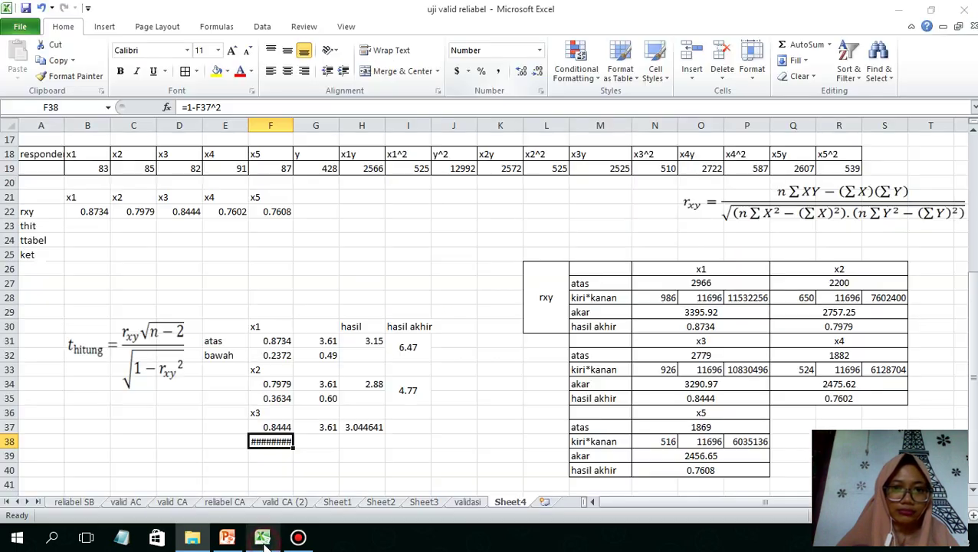
click(538, 74)
click(538, 73)
click(538, 74)
click(540, 74)
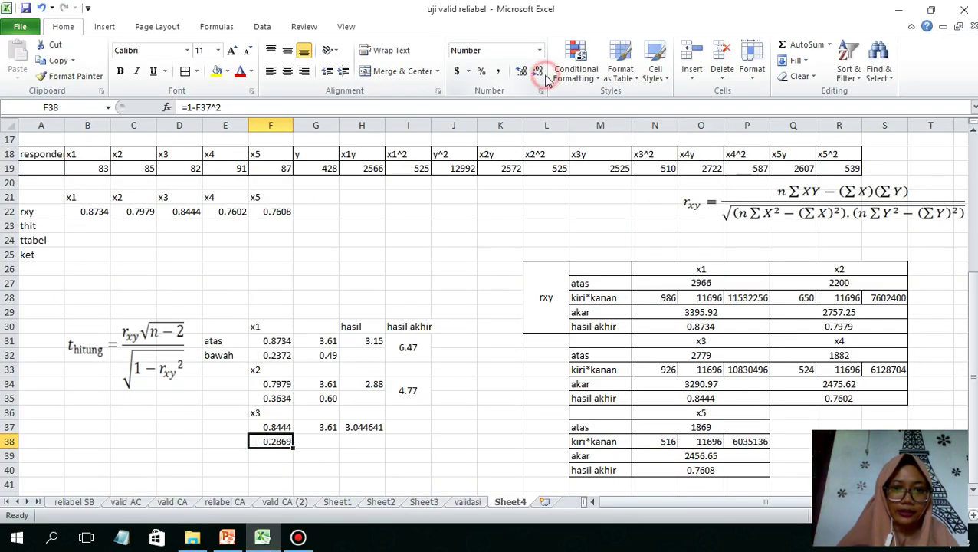
click(538, 73)
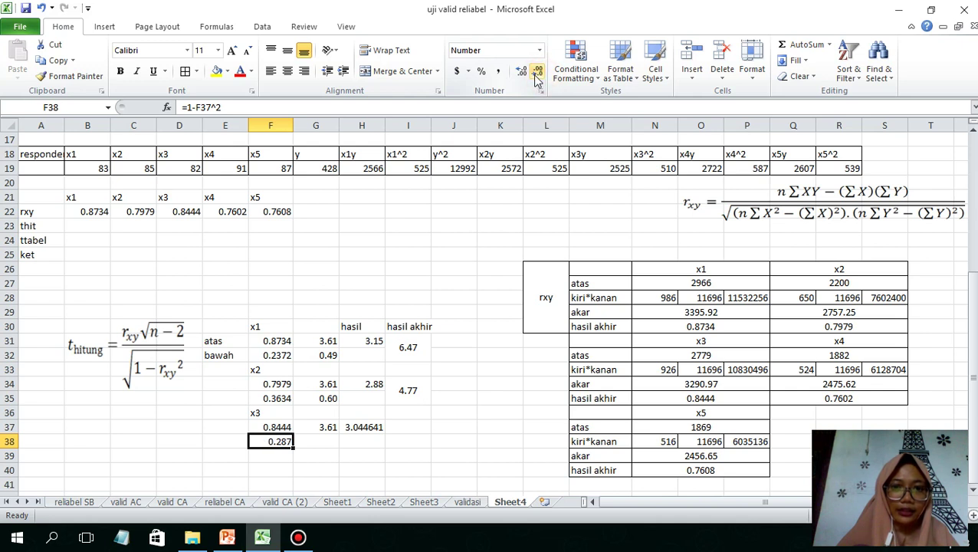
click(524, 74)
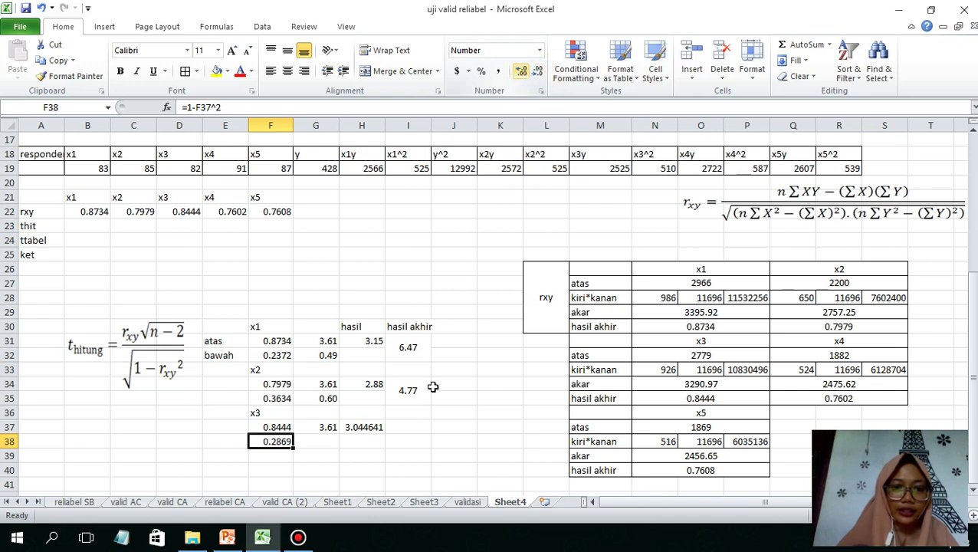
Step: Calculate the x3 denominator's square root in G38 with the formula =SQRT(F38)
click(330, 445)
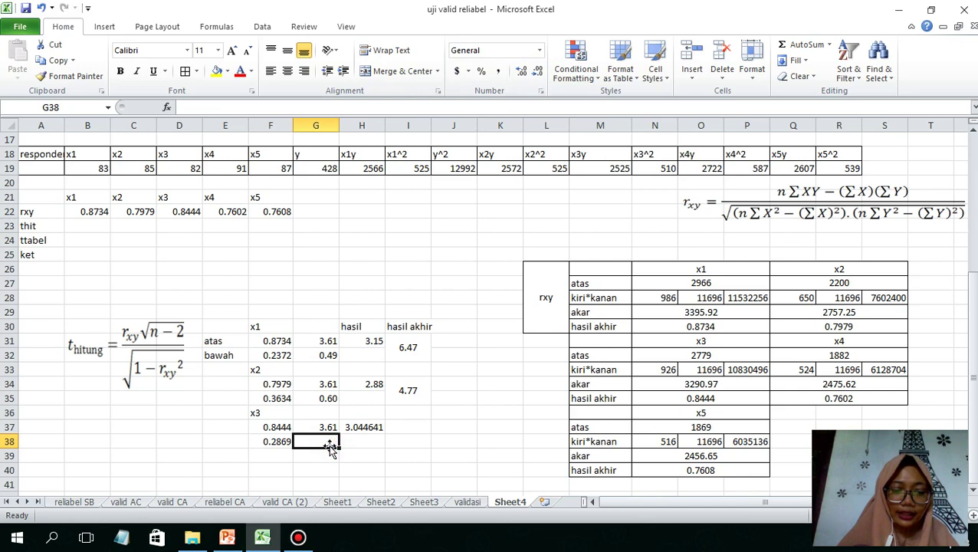
text(=sqrt()
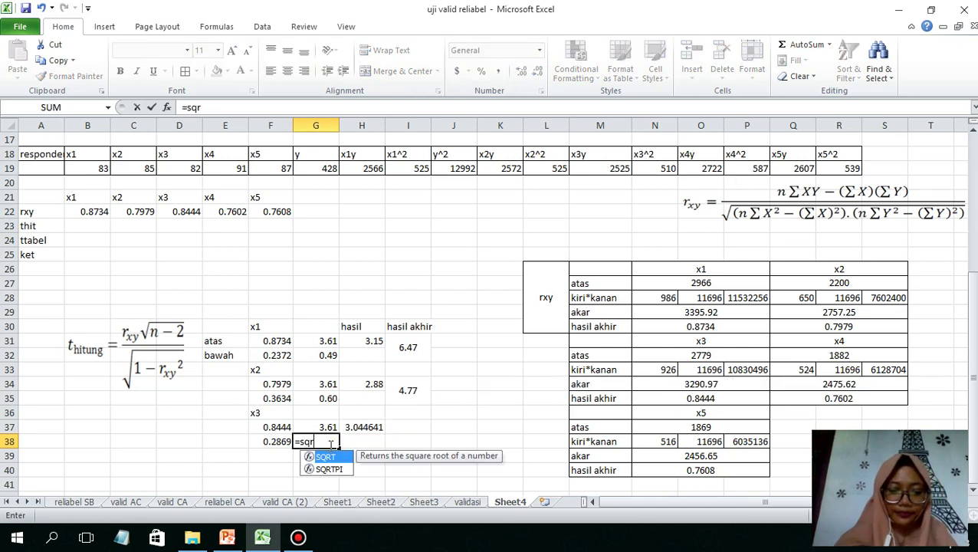
click(266, 443)
key(Return)
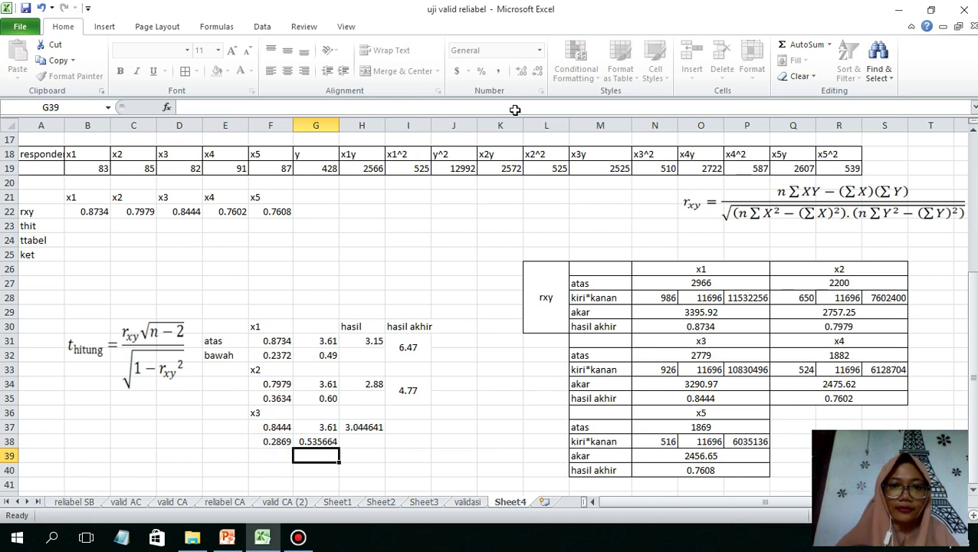
key(Up)
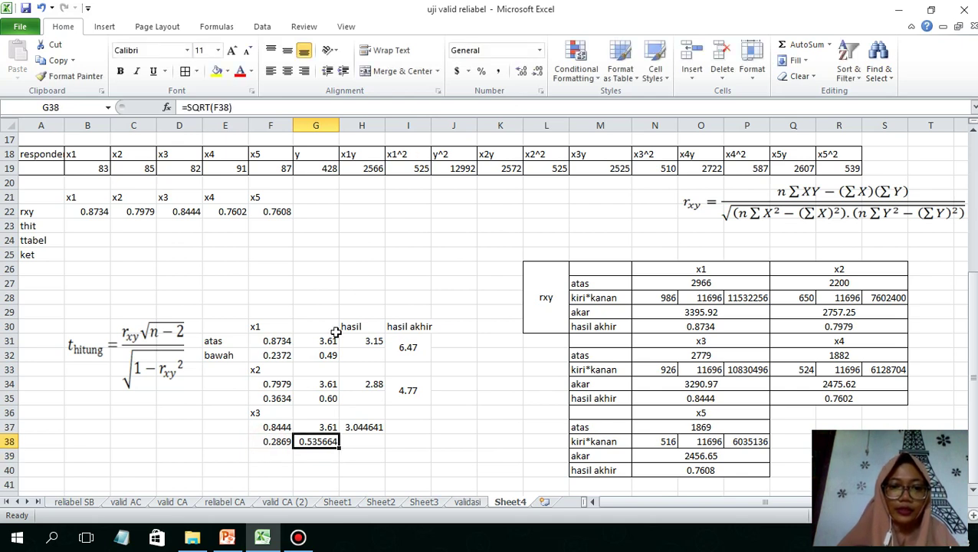
Step: Show the x3 denominator root in G38 and the x3 numerator in H37 with two decimal places
click(539, 71)
click(539, 71)
click(540, 72)
click(539, 71)
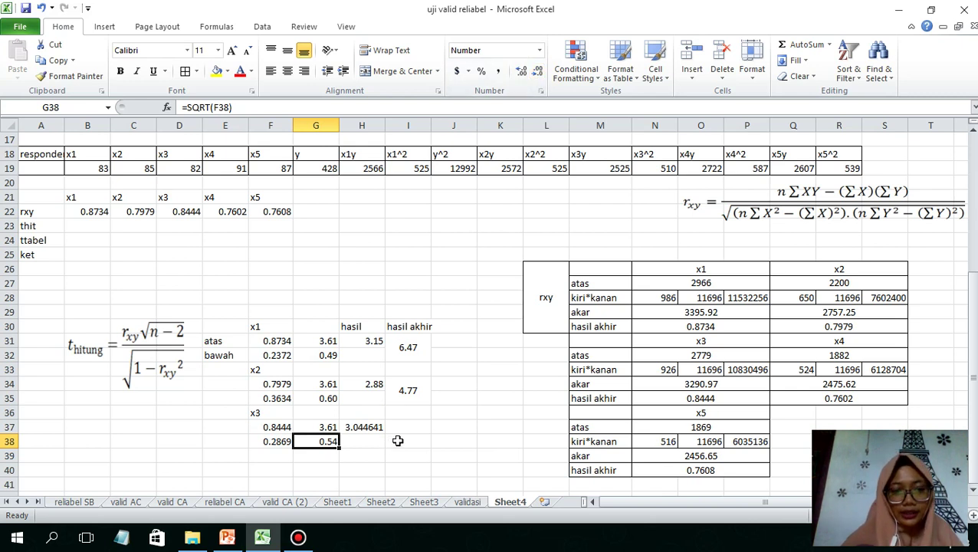
click(368, 428)
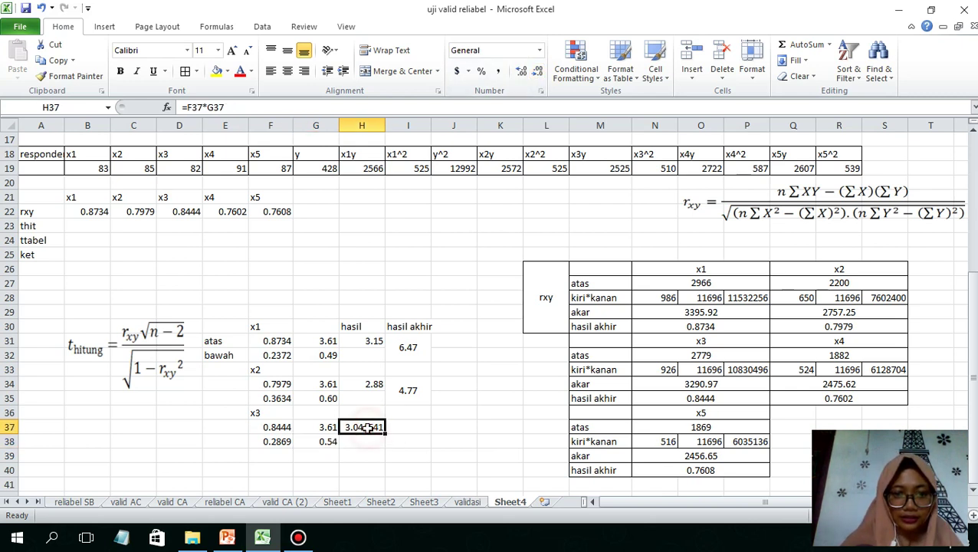
click(540, 71)
click(539, 72)
click(539, 71)
click(539, 71)
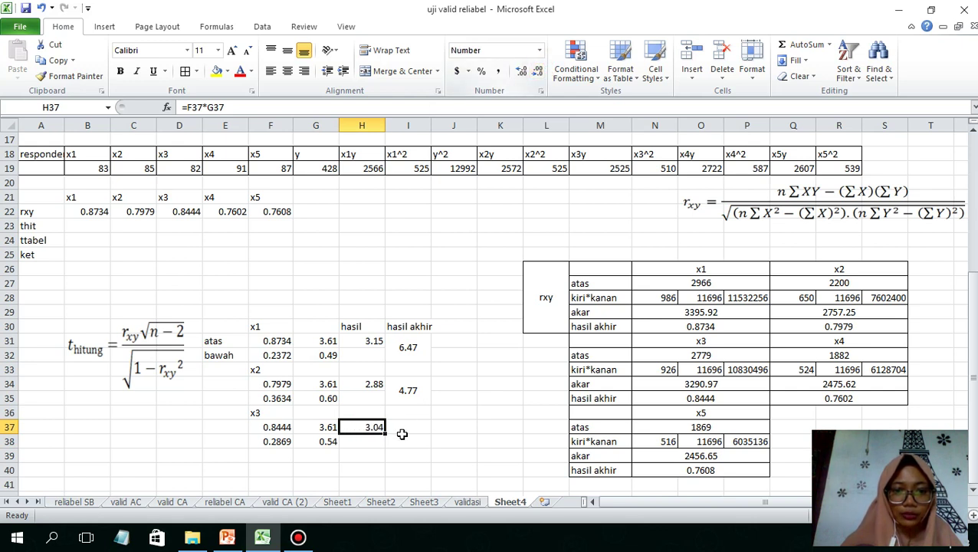
Step: Merge I37:I38 and calculate the x3 final result there with the formula =H37/G38
drag(409, 423, 408, 441)
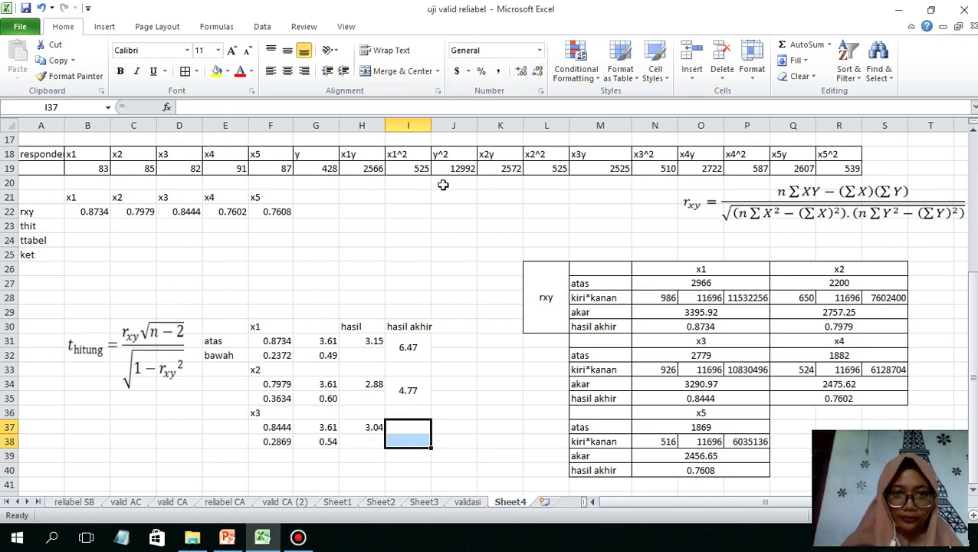
click(411, 75)
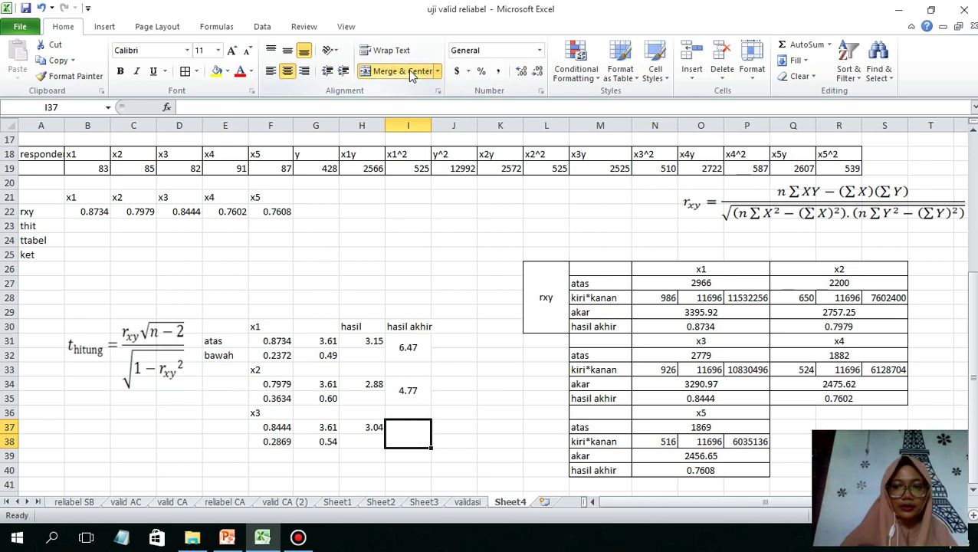
text(=)
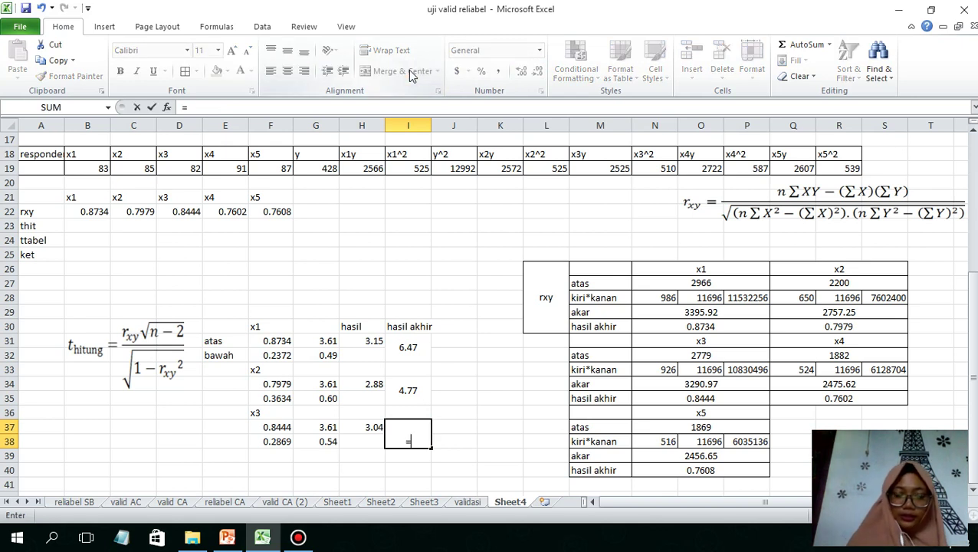
click(364, 428)
text(/)
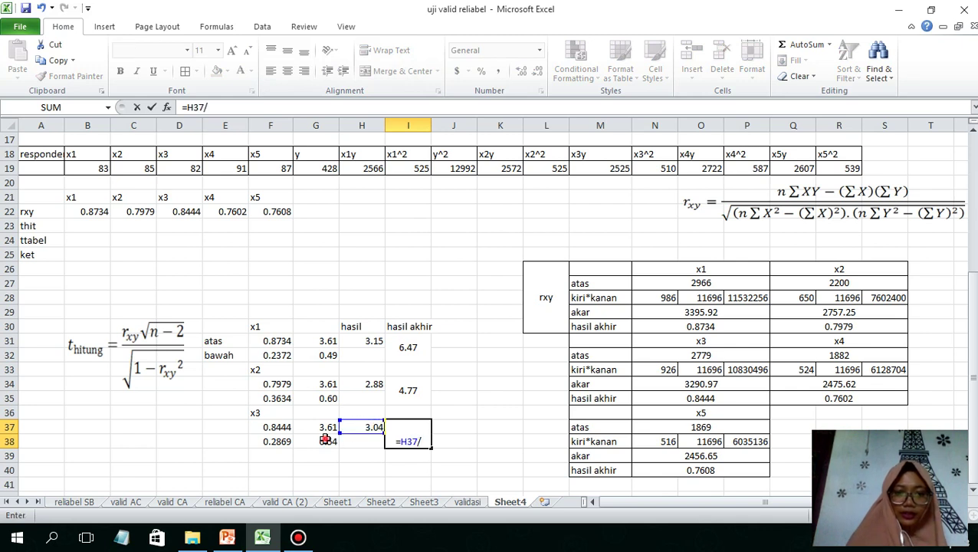
click(326, 439)
key(ctrl+Return)
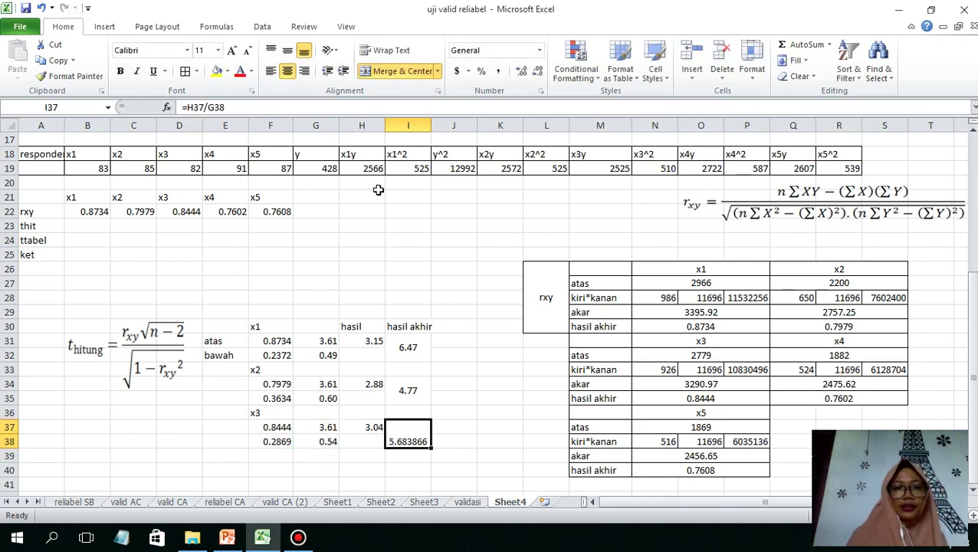
Step: Center the x3 final result vertically in its merged cell and show it with two decimal places
click(288, 50)
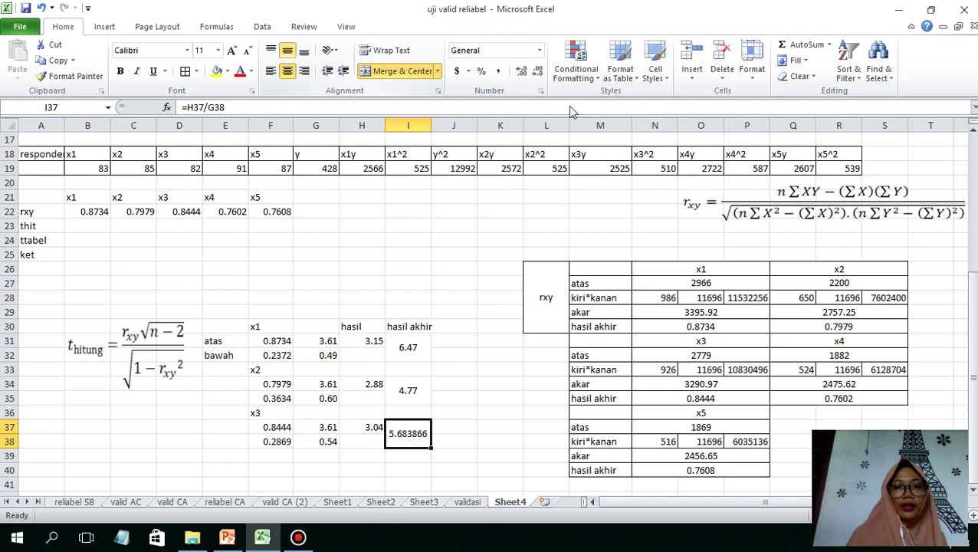
click(538, 71)
click(538, 70)
click(538, 71)
click(538, 71)
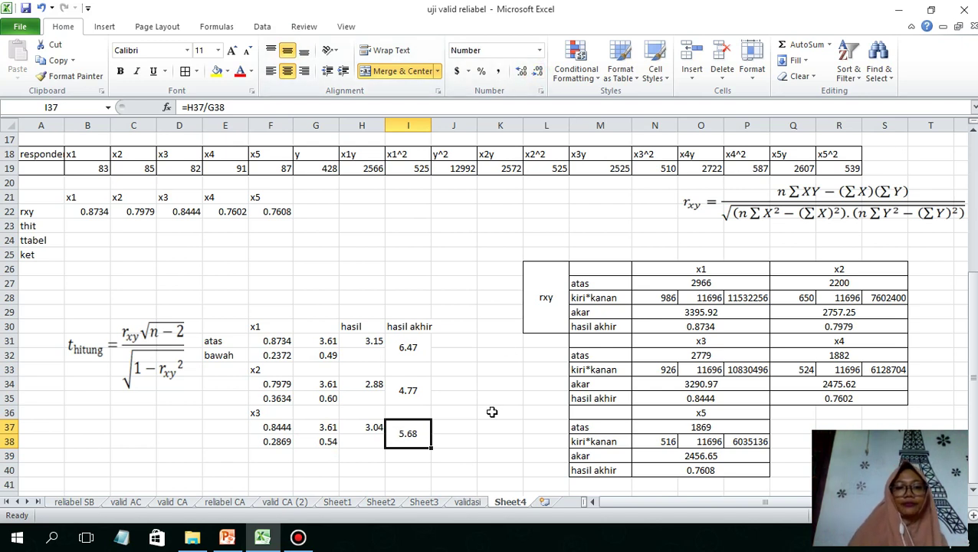
click(297, 539)
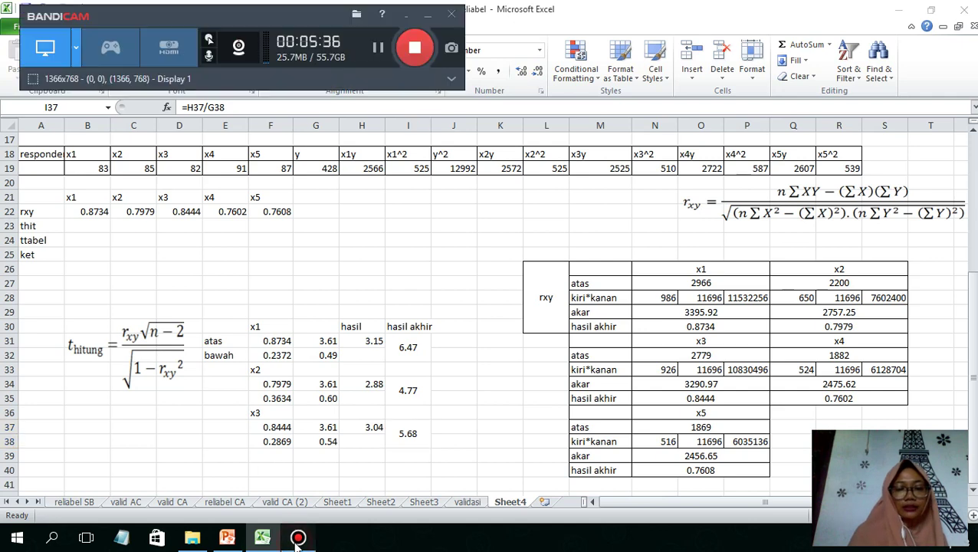
click(297, 539)
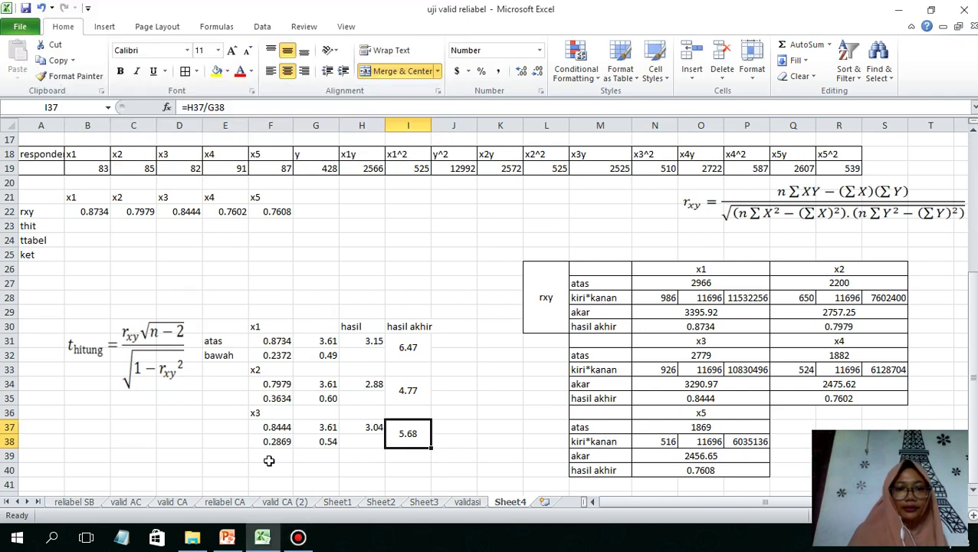
Step: Label F39 as x4 and bring the x4 rxy value into F40 with the formula =E22
click(269, 454)
text(x4)
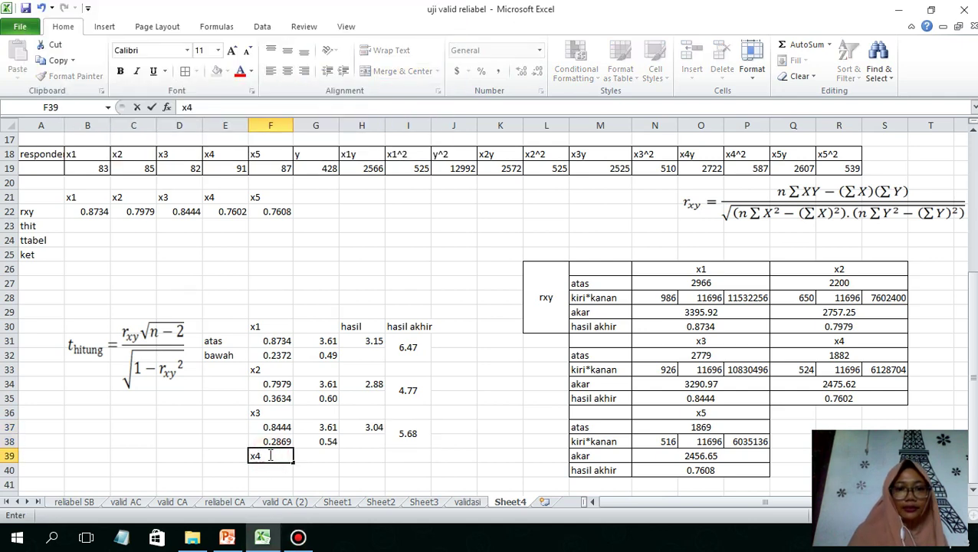
key(Return)
text(=)
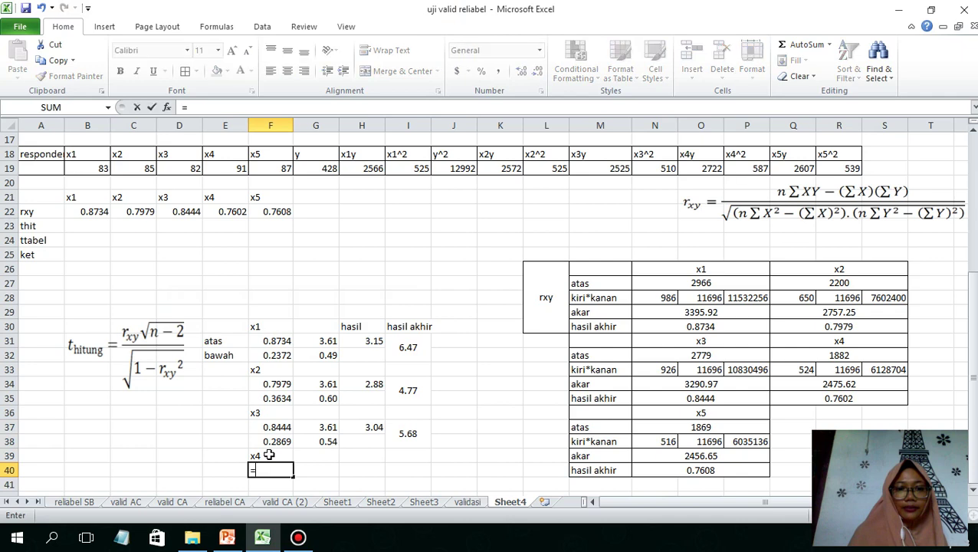
click(235, 216)
key(Return)
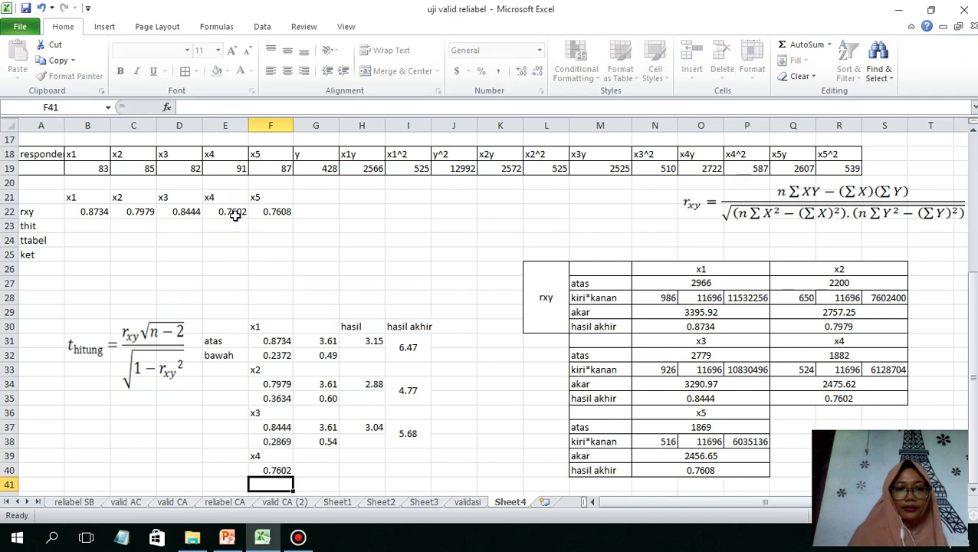
Step: Reuse the square root of n-2 for x4 in G40 with the formula =G37
key(Up)
key(Right)
text(=)
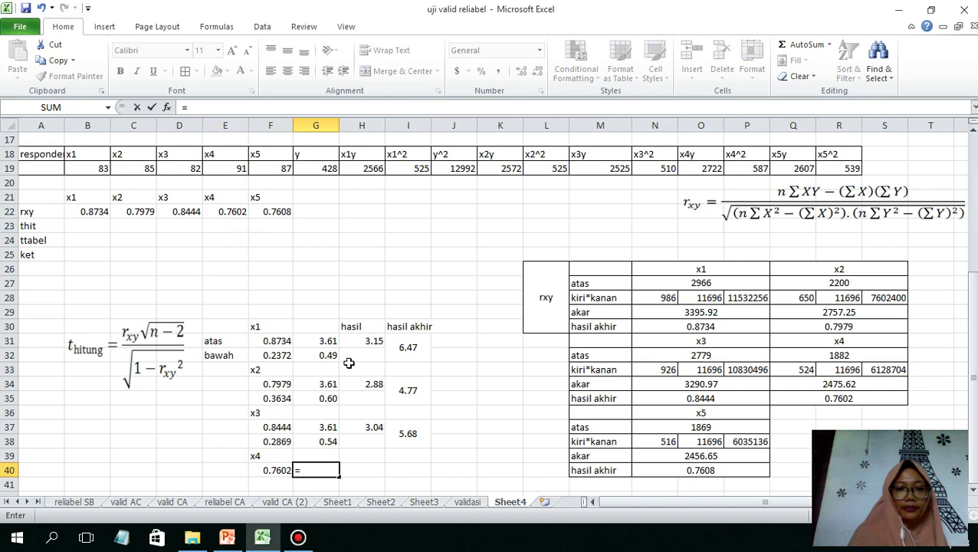
click(308, 426)
key(Return)
Step: Calculate the x4 numerator in H40 with the formula =F40*G40
key(Up)
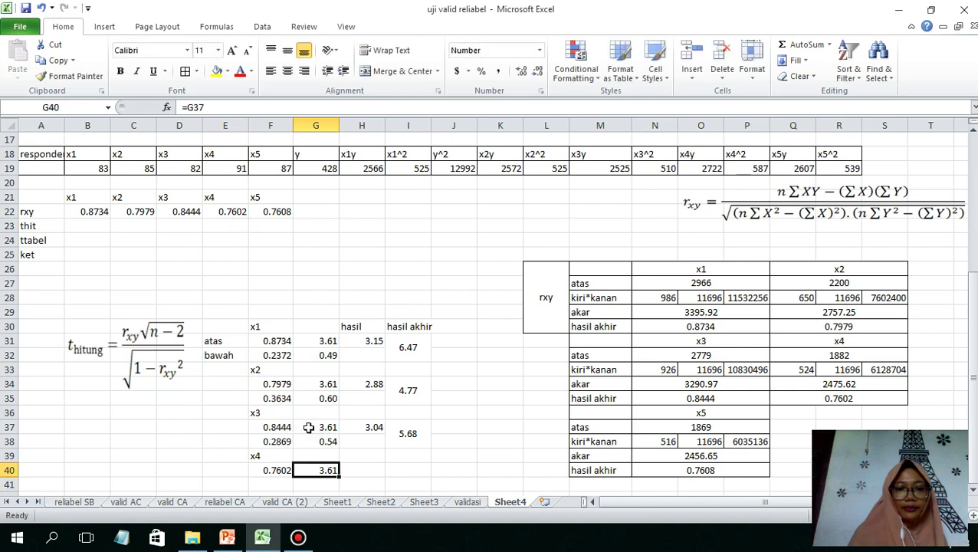
key(Right)
text(=)
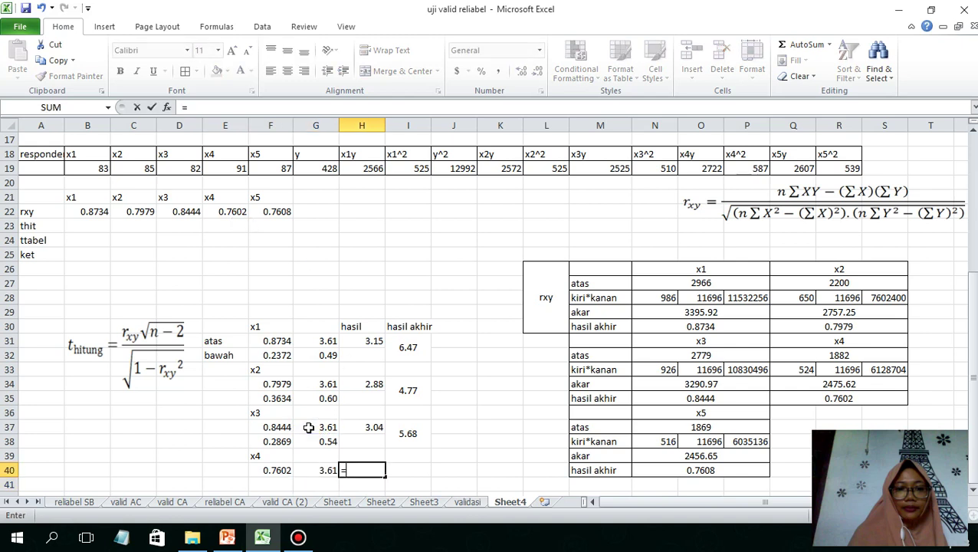
click(274, 471)
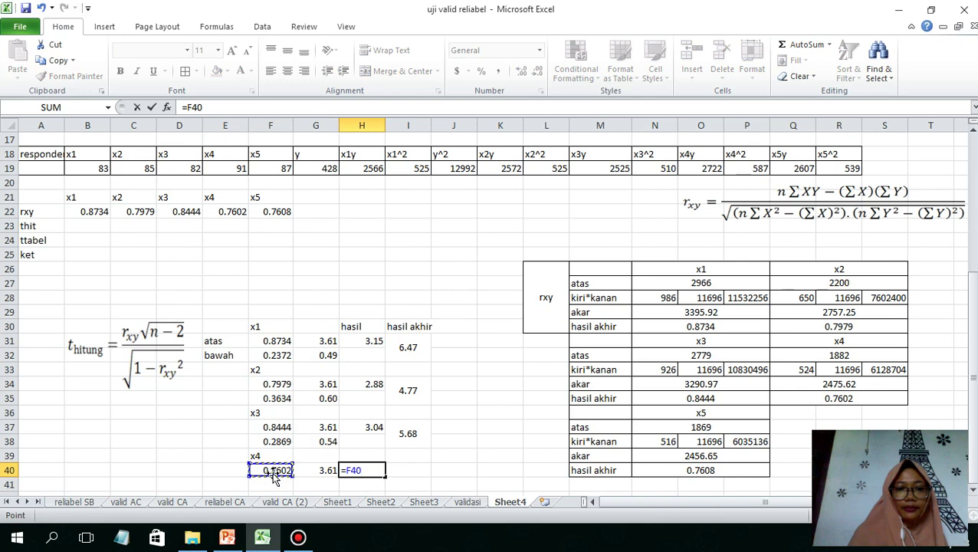
text(*)
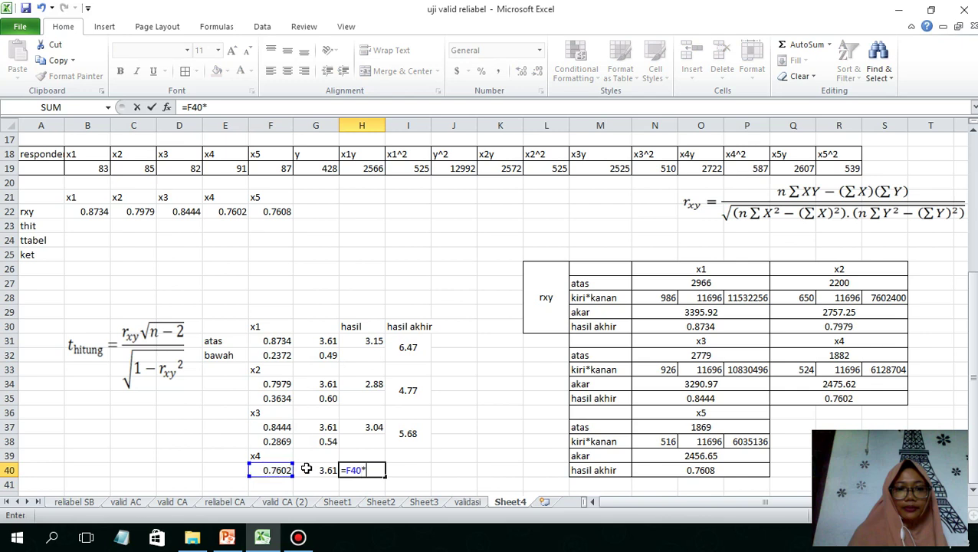
click(307, 470)
key(ctrl+Return)
Step: Calculate the value under the x4 denominator's root in F41 with the formula =1-F40^2
key(Right)
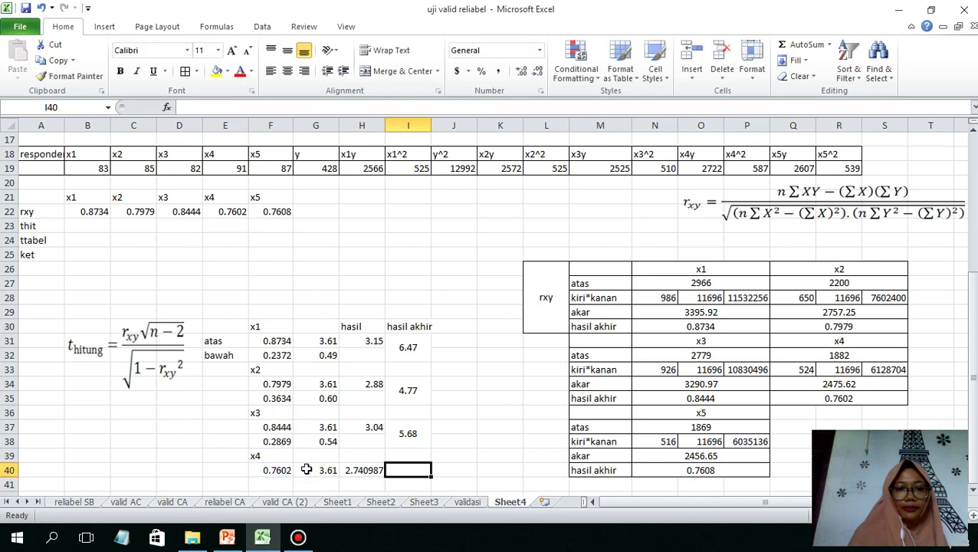
key(Down)
key(Left)
key(Left)
key(Left)
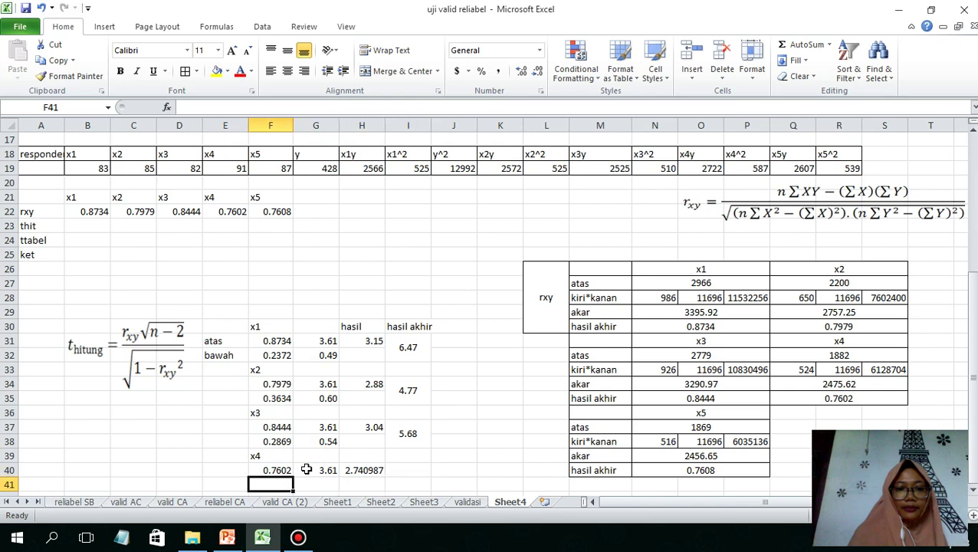
text(=)
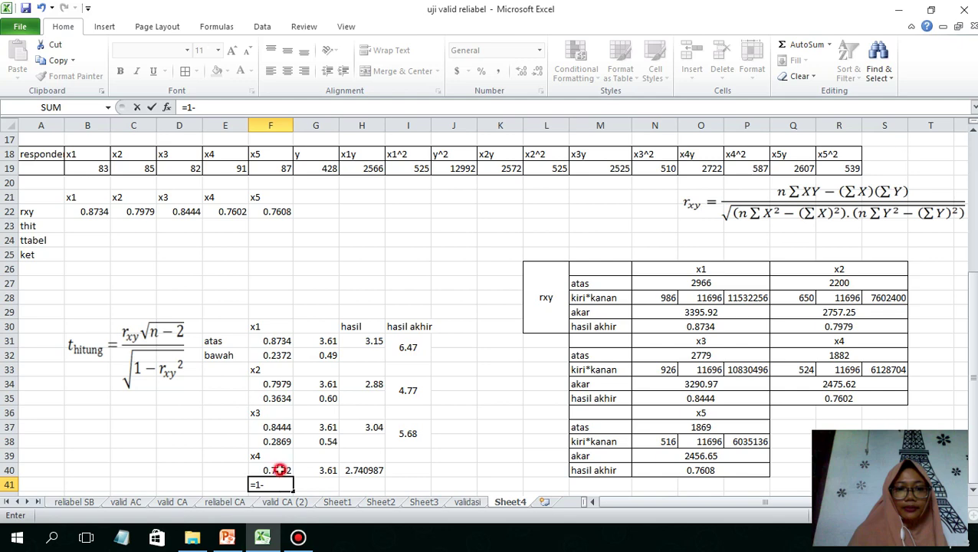
text(1-)
click(280, 469)
text(^2)
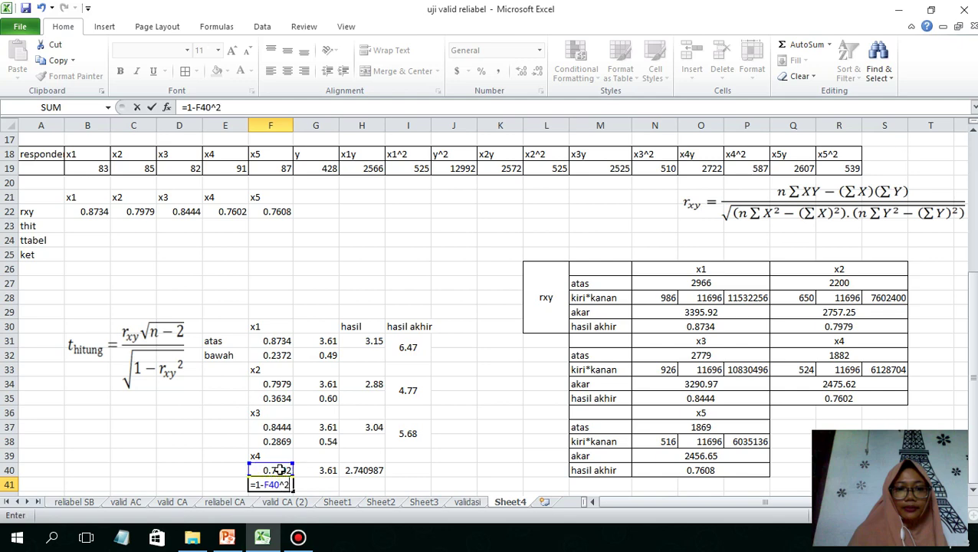
key(Return)
Step: Show the x4 value in F41 with four decimal places
click(279, 470)
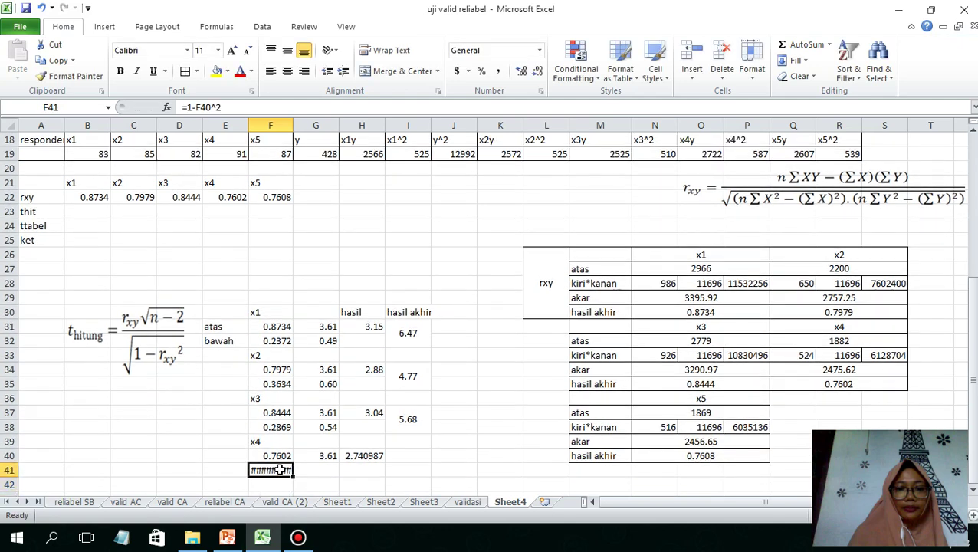
click(539, 73)
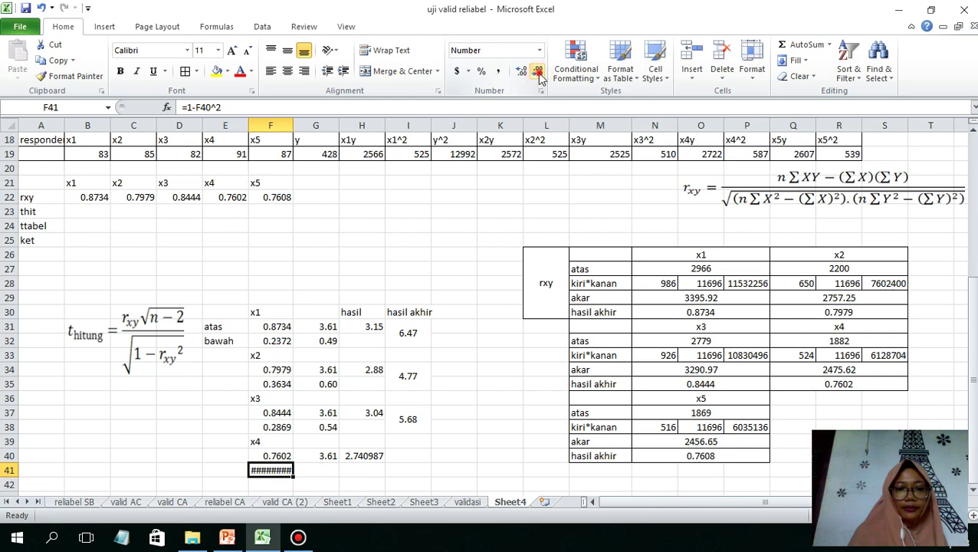
click(539, 74)
click(539, 74)
click(526, 74)
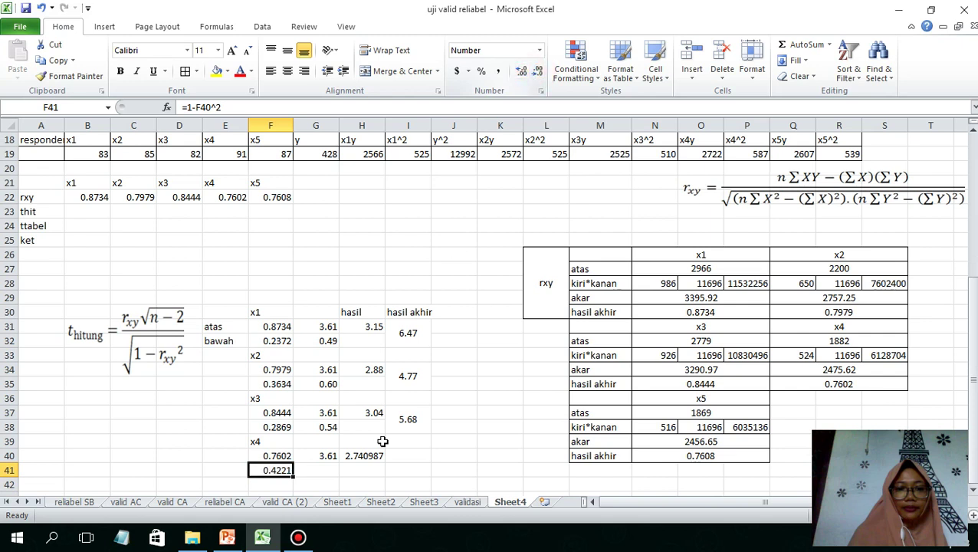
Step: Calculate the x4 denominator's square root in G41 with the formula =SQRT(F41)
click(331, 467)
text(=sq)
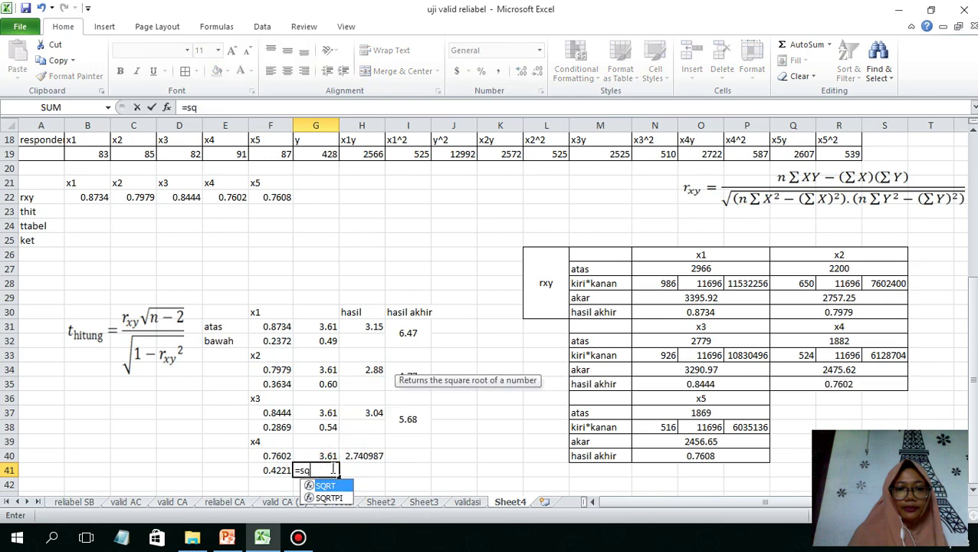
text(rt()
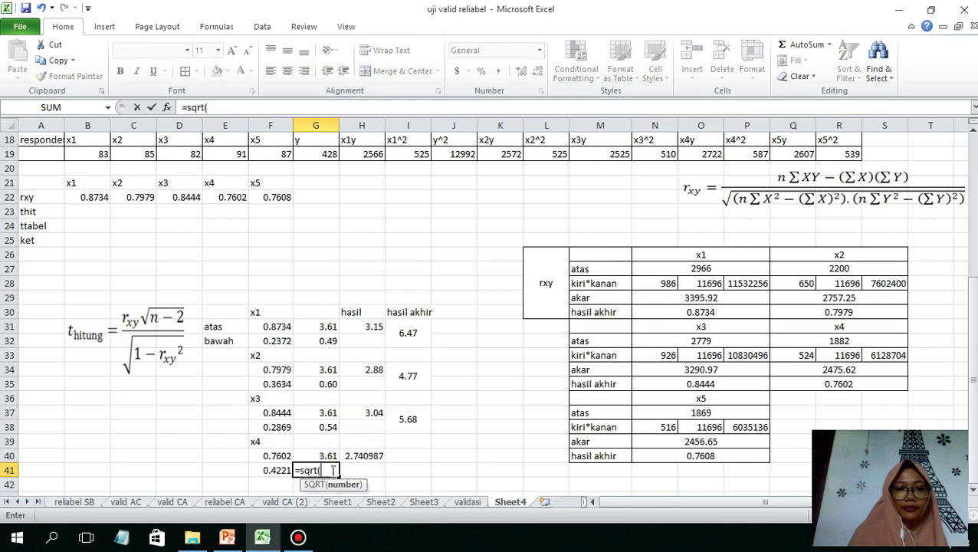
click(278, 470)
key(Return)
Step: Show the x4 denominator root in G41 and the x4 numerator in H40 with two decimal places
key(Up)
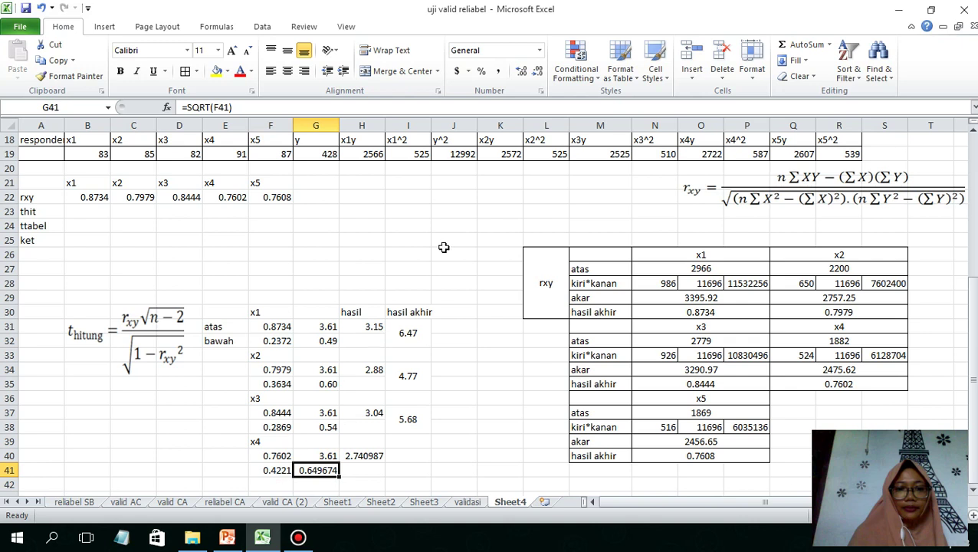
click(539, 72)
click(539, 72)
click(539, 71)
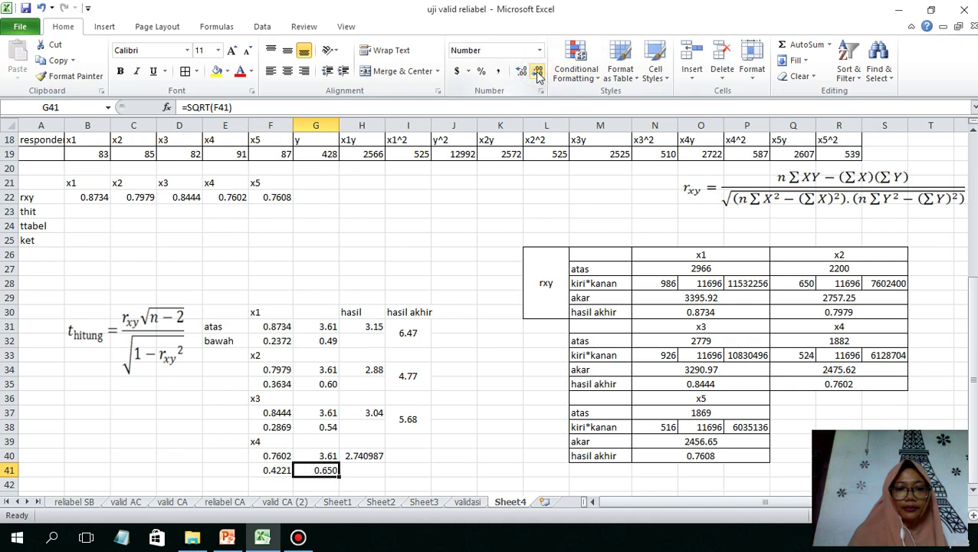
click(539, 71)
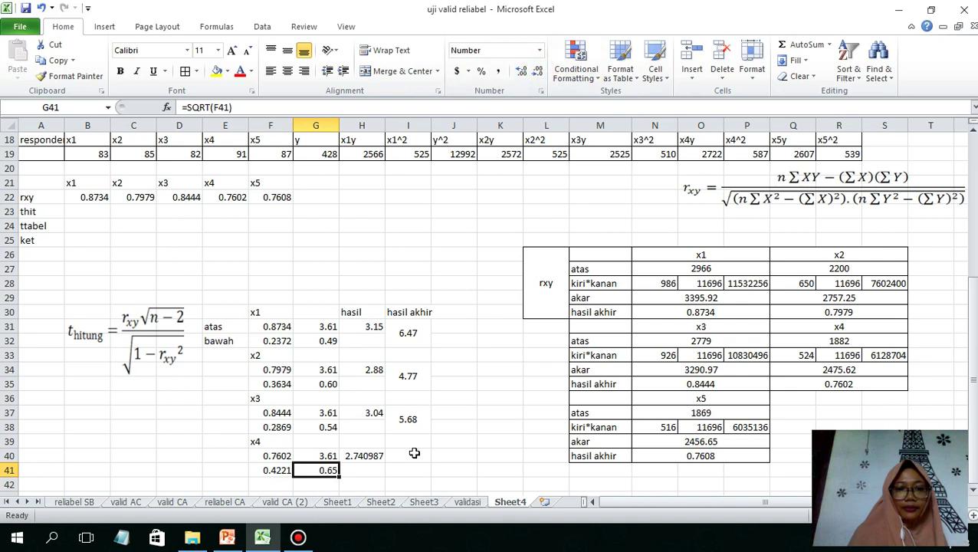
click(372, 455)
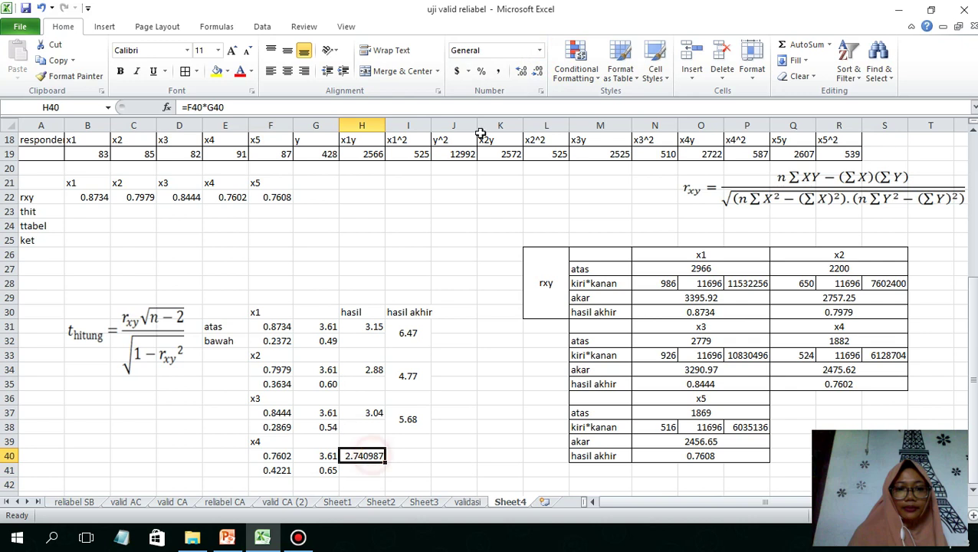
click(540, 71)
click(539, 71)
click(540, 71)
click(539, 71)
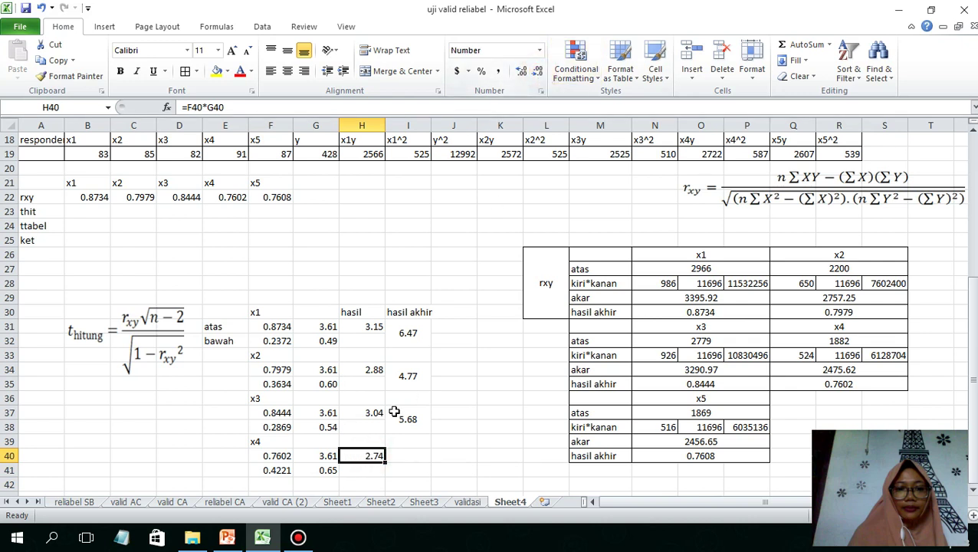
Step: Merge and center I40:I41 for the x4 final result and align the cell vertically in the middle
drag(398, 459, 406, 471)
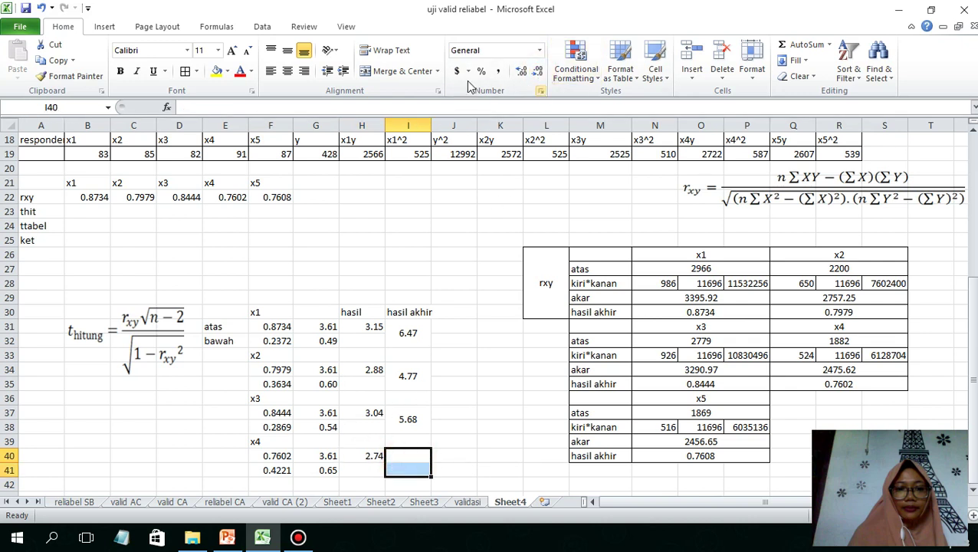
click(424, 73)
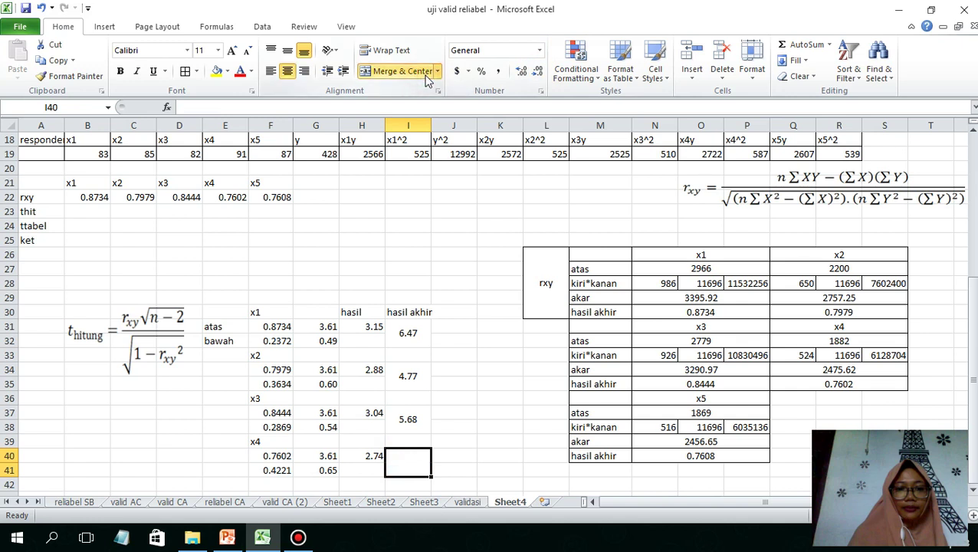
click(288, 51)
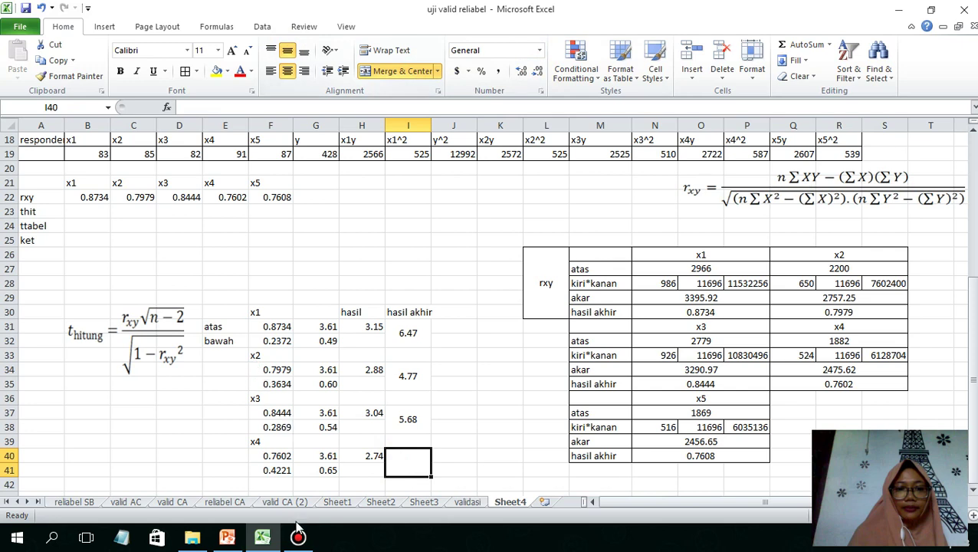
click(297, 535)
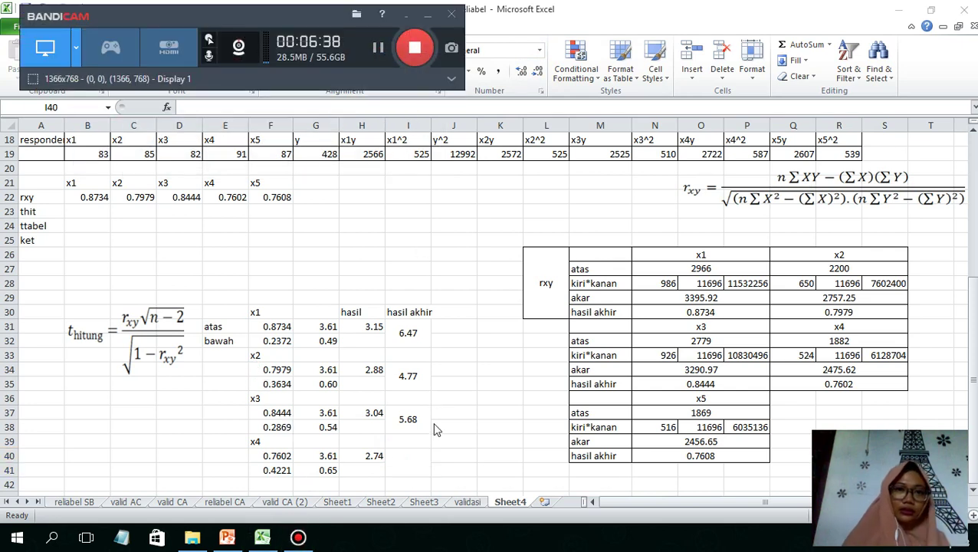
Step: Calculate the x4 t-hitung value in the merged cell I40 with the formula =H40/G41
click(399, 456)
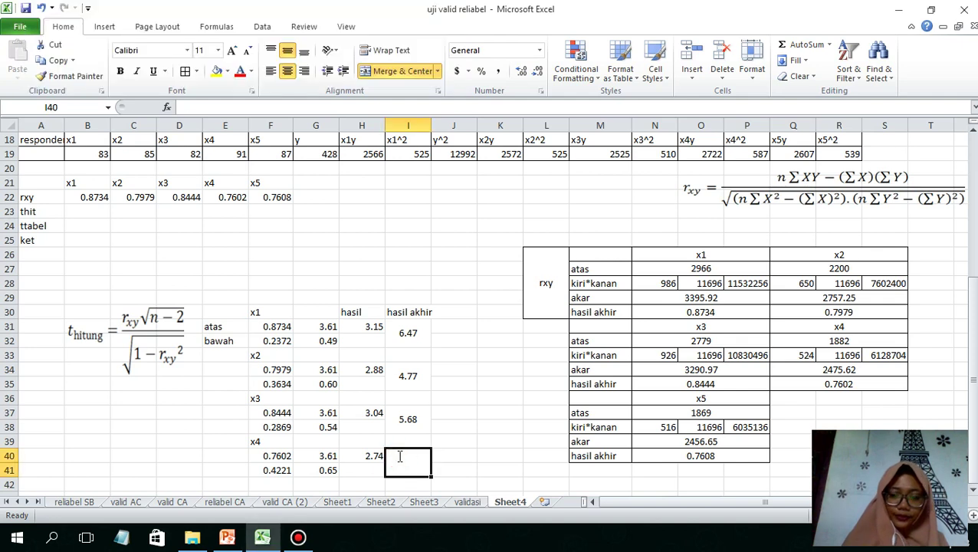
text(=)
click(362, 455)
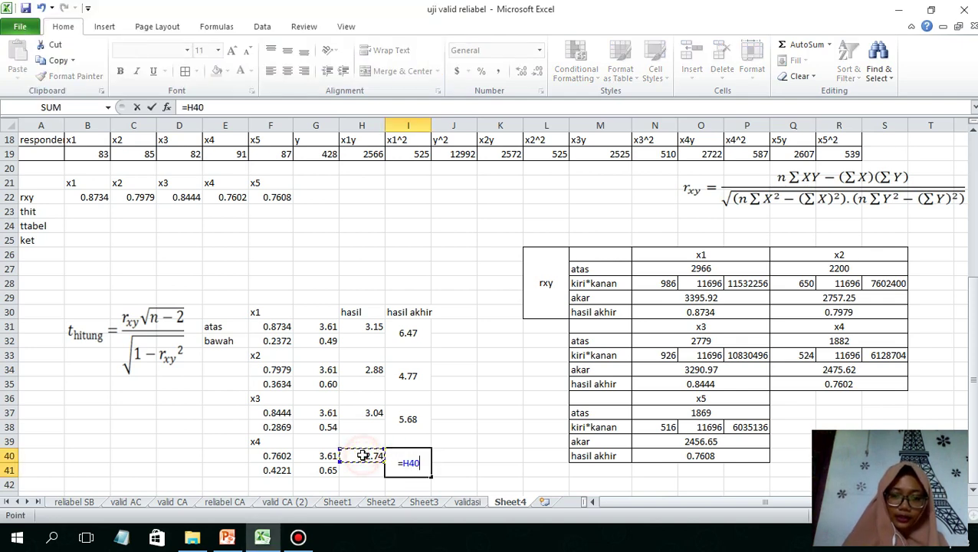
text(/)
click(327, 469)
key(Return)
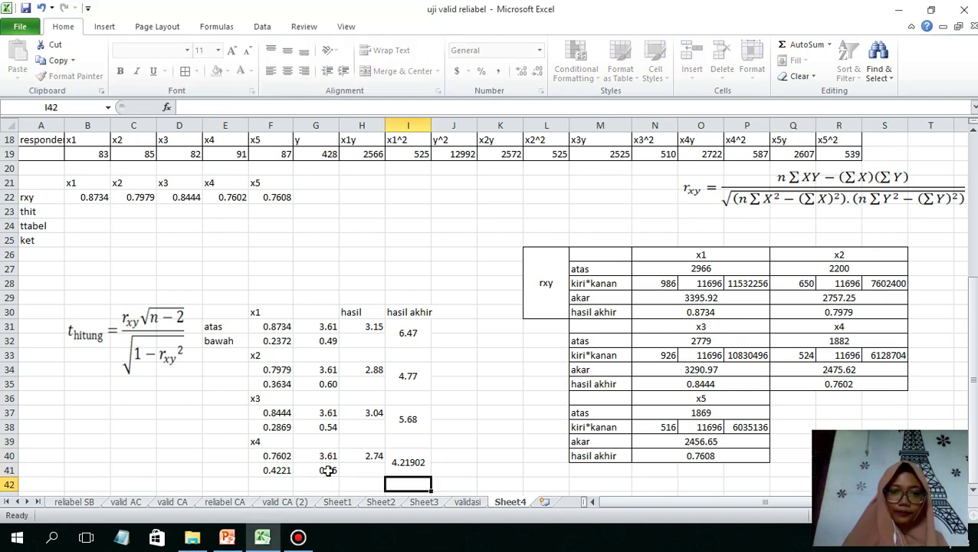
Step: Show the x4 t-hitung result in I40 with two decimal places
key(Up)
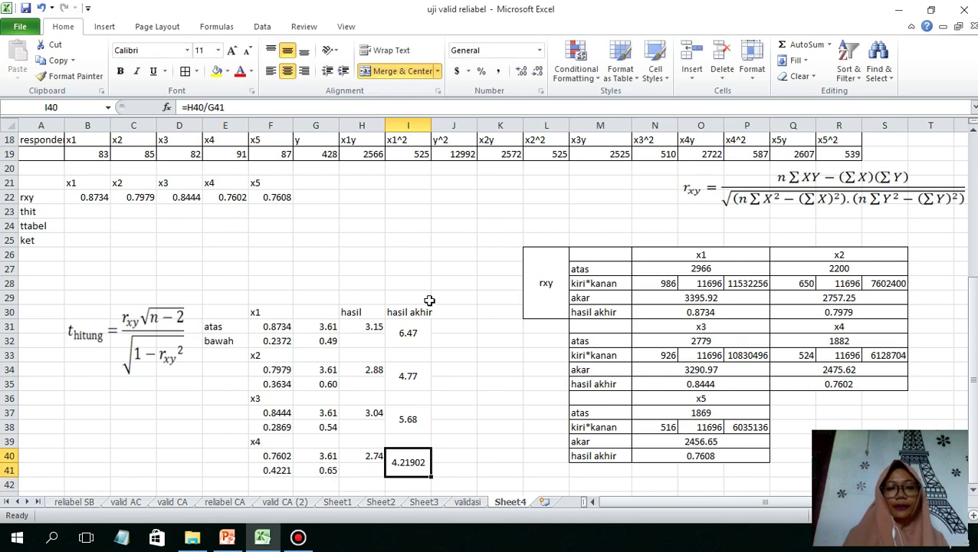
click(537, 72)
click(537, 71)
click(538, 71)
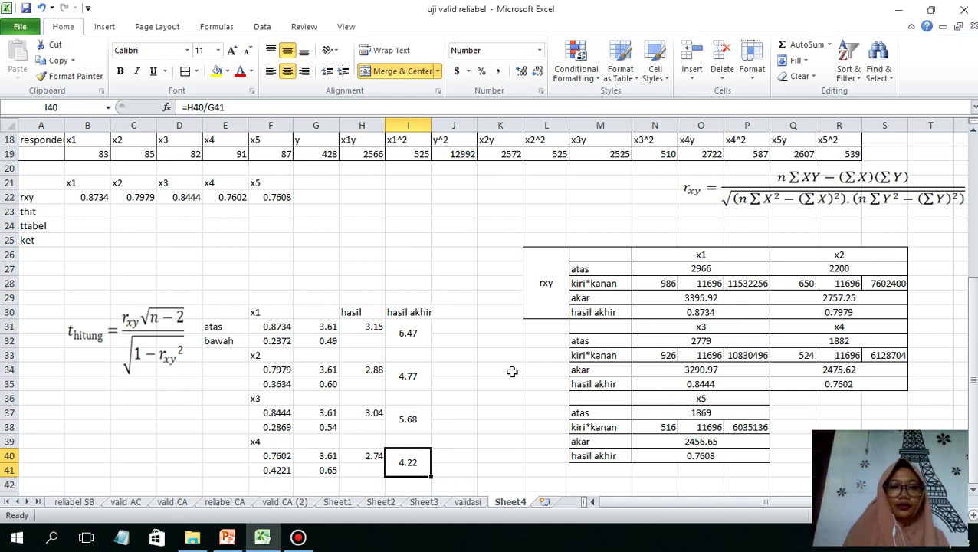
Step: Enter the label x5 in F42 and reference the x5 rxy correlation in F43 with the formula =F22
drag(972, 327, 971, 330)
scroll(512, 411, down, 4)
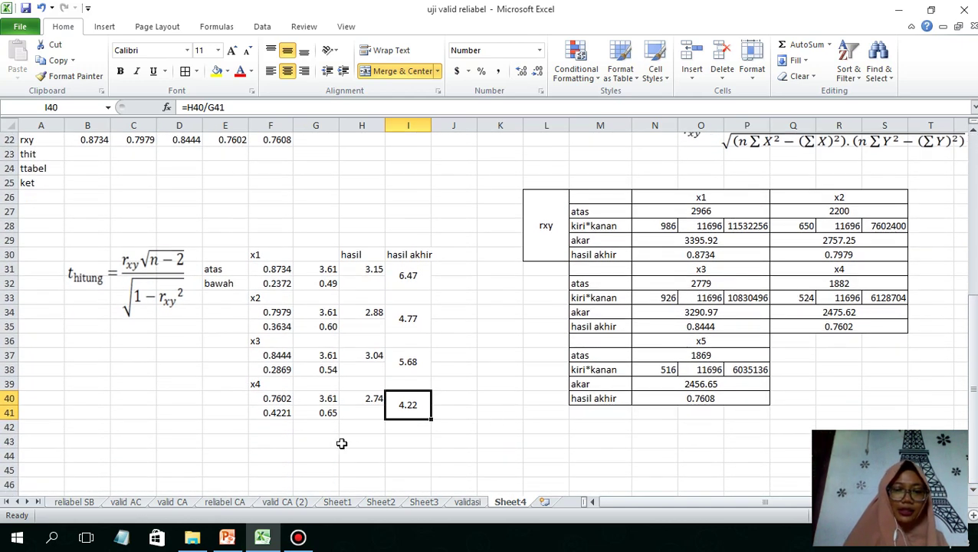
click(972, 132)
click(971, 132)
click(276, 459)
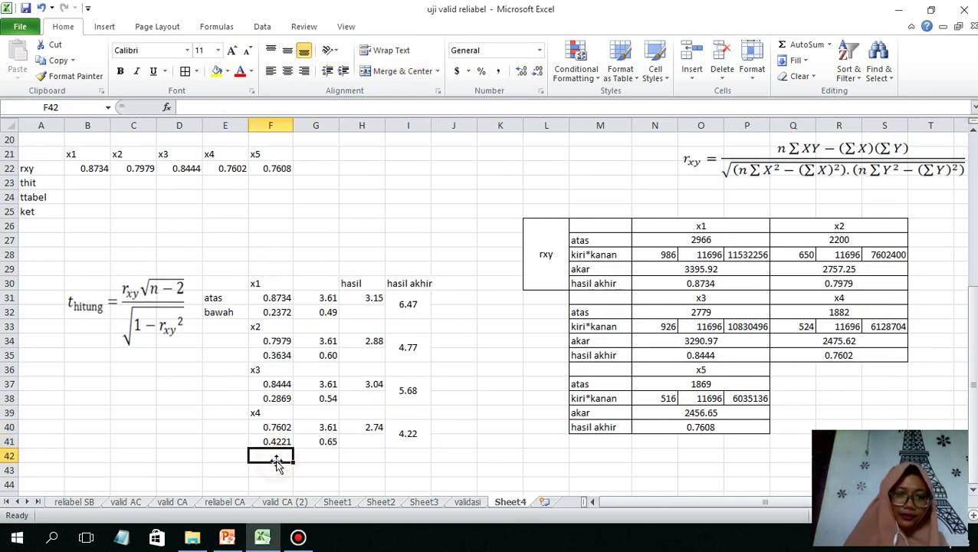
text(x5)
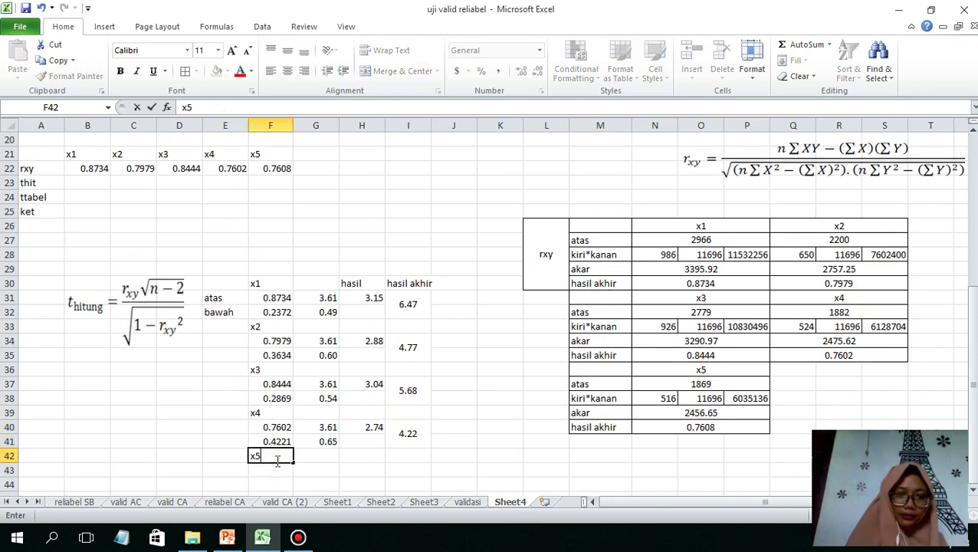
key(Return)
text(=)
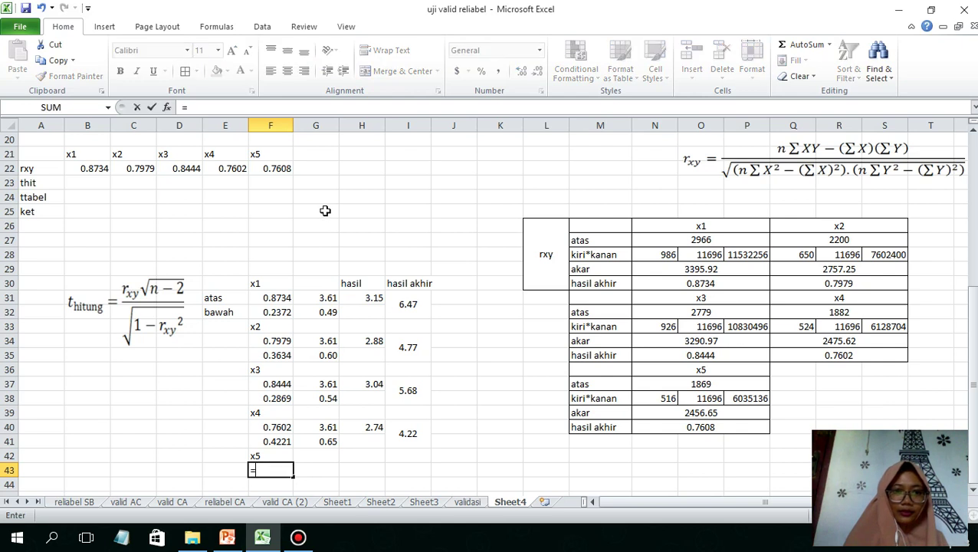
click(276, 169)
key(Return)
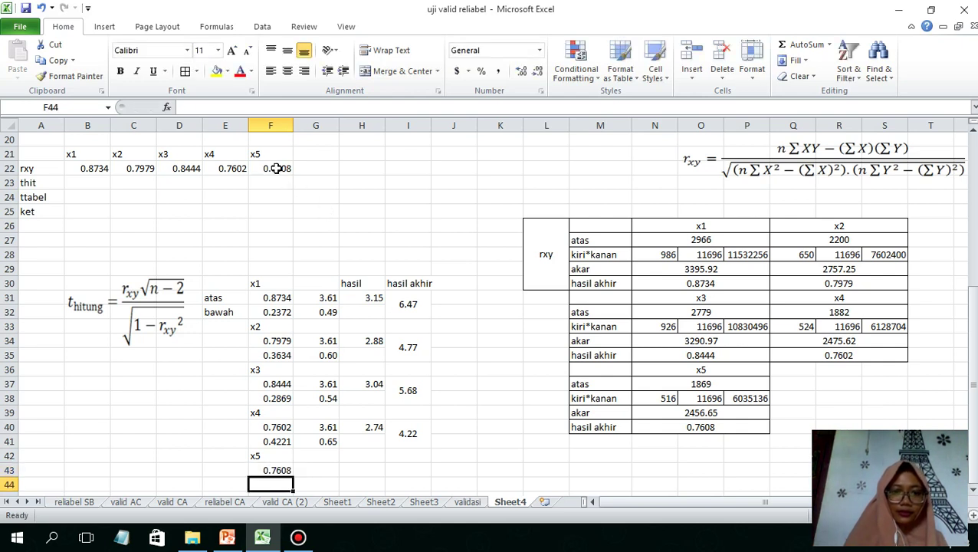
Step: Bring the square root of n-2 into G43 for x5 with the formula =G40
key(Up)
key(Right)
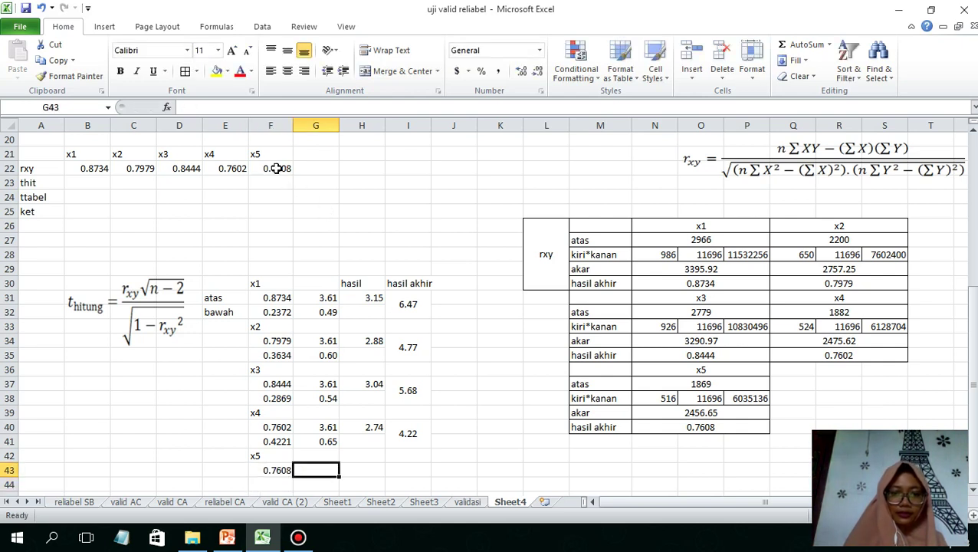
text(=)
click(312, 428)
key(Return)
key(Up)
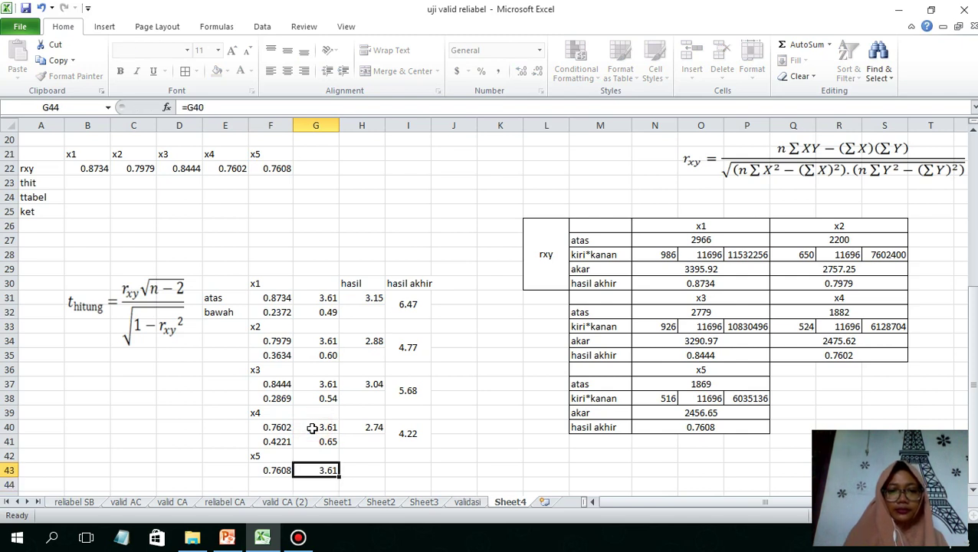
Step: Calculate the x5 numerator in H43 with the formula =F43*G43
key(Right)
text(=)
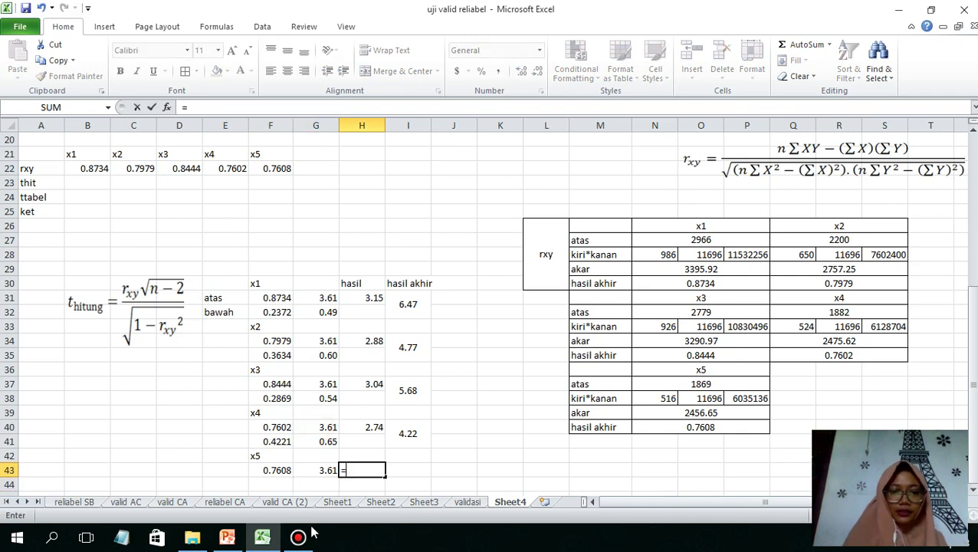
click(276, 469)
text(*)
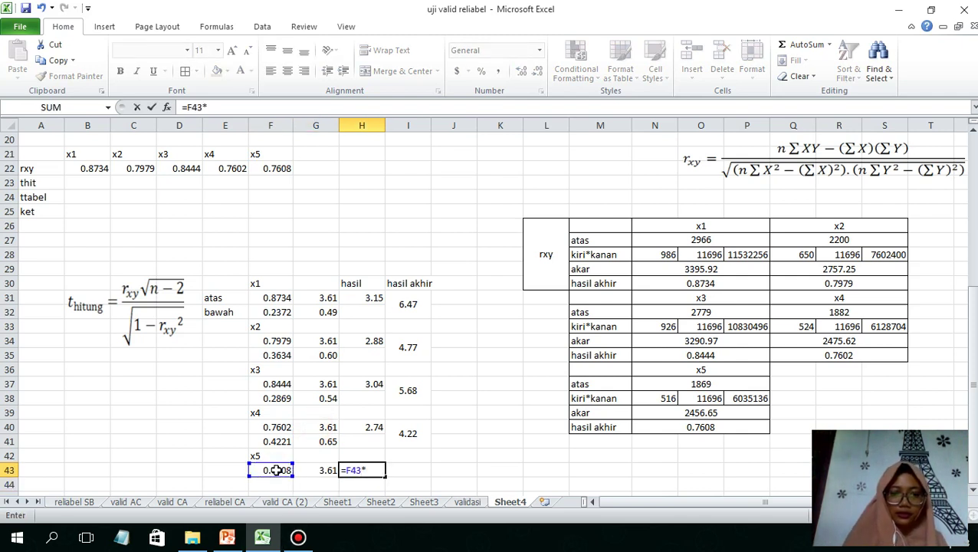
click(311, 475)
key(Return)
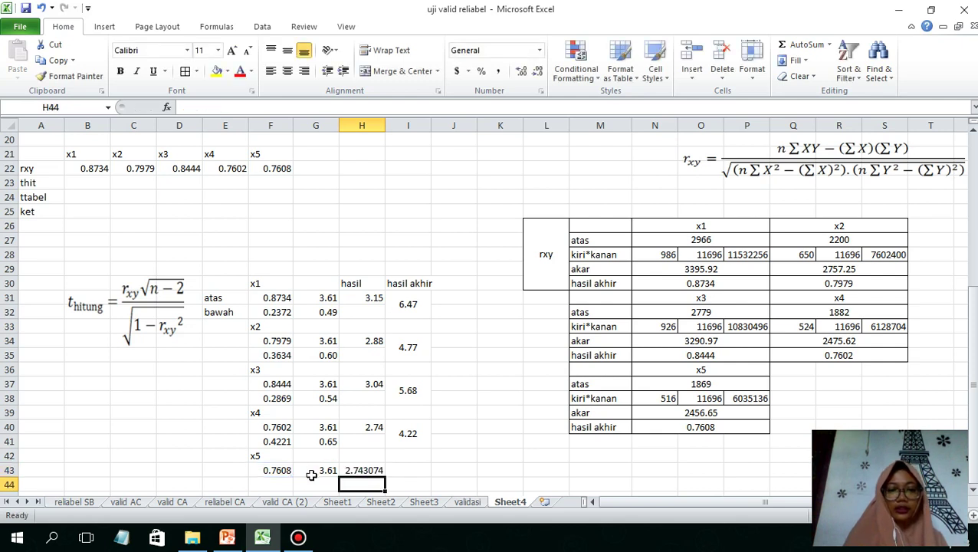
Step: Calculate the value under the x5 denominator's root in F44 with the formula =1-F43^2
key(Left)
key(Left)
text(=)
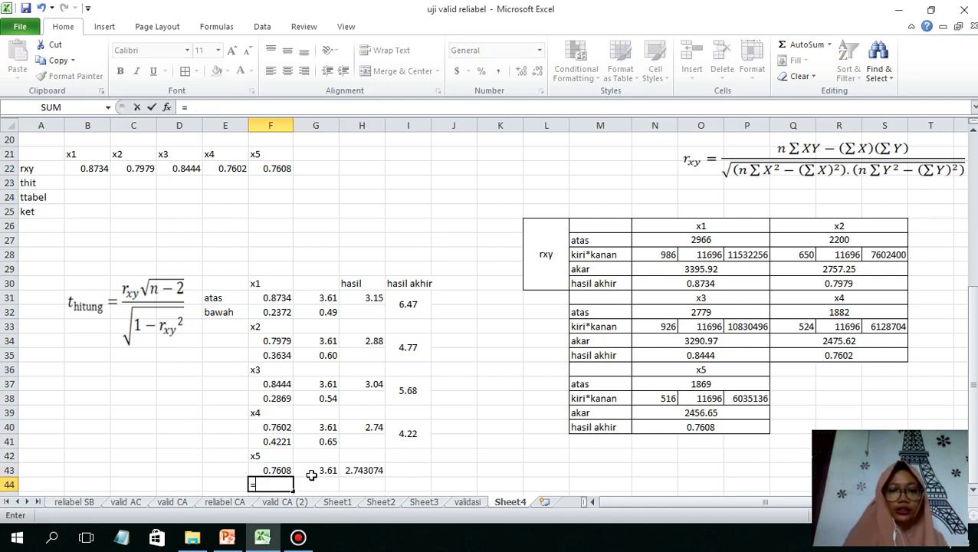
text(1-)
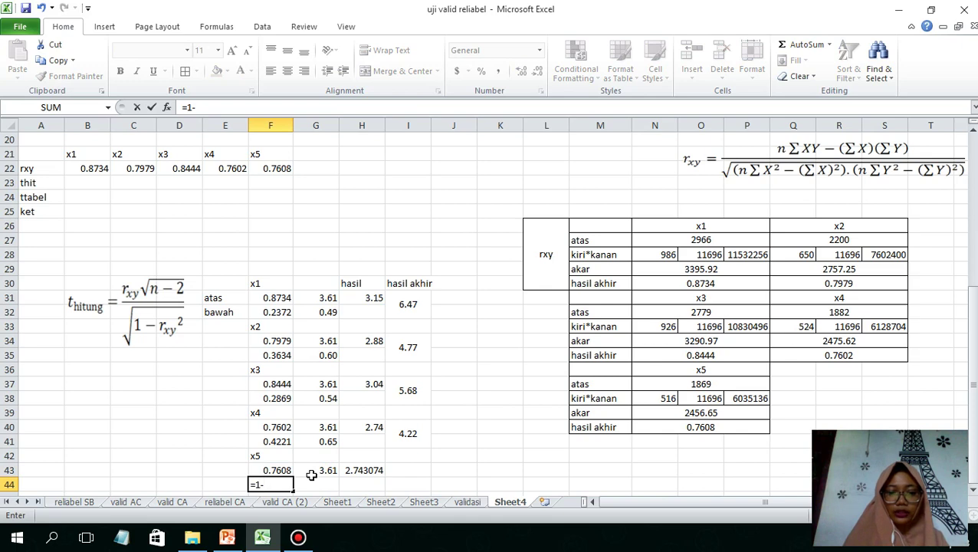
click(280, 471)
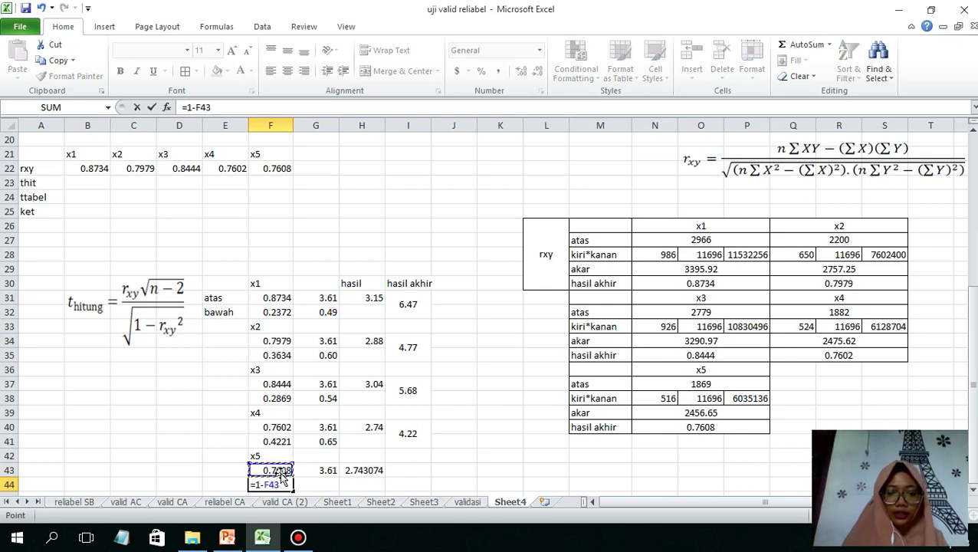
text(^2)
key(Return)
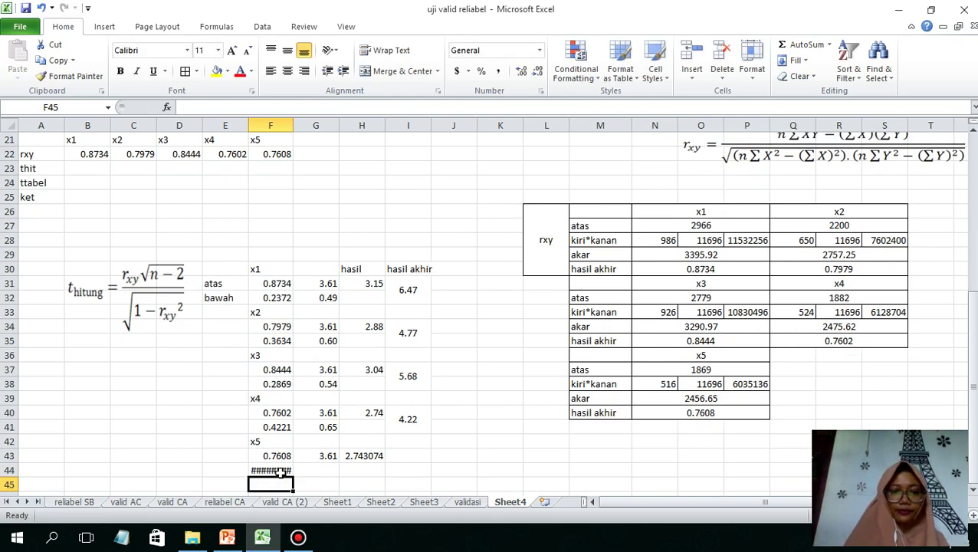
Step: Show the x5 value in F44 with four decimal places
click(277, 472)
click(537, 73)
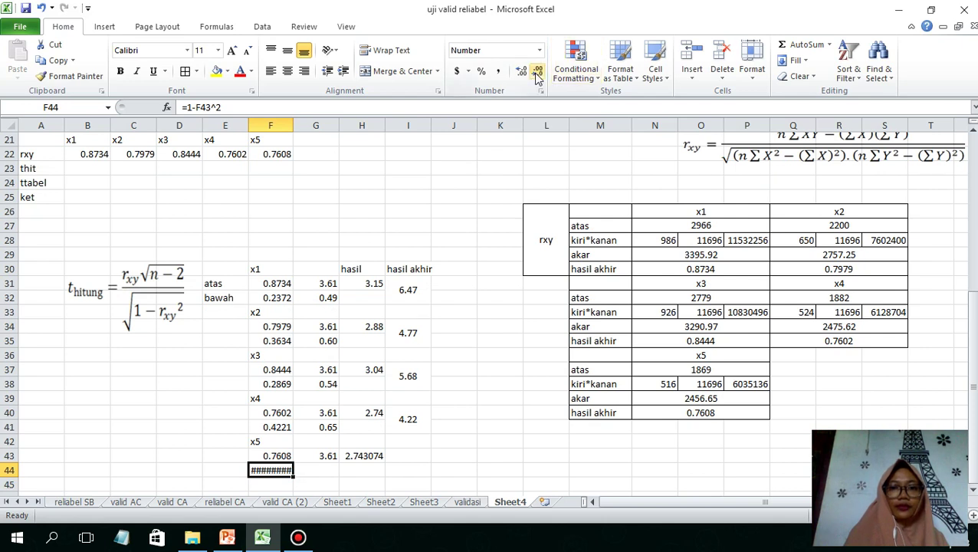
click(539, 73)
click(537, 73)
click(537, 73)
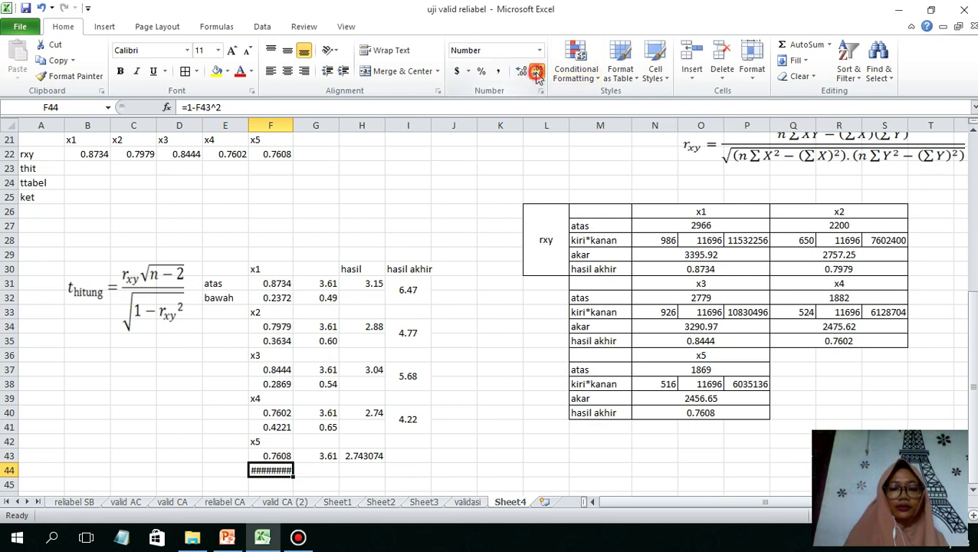
click(538, 73)
click(537, 73)
click(537, 73)
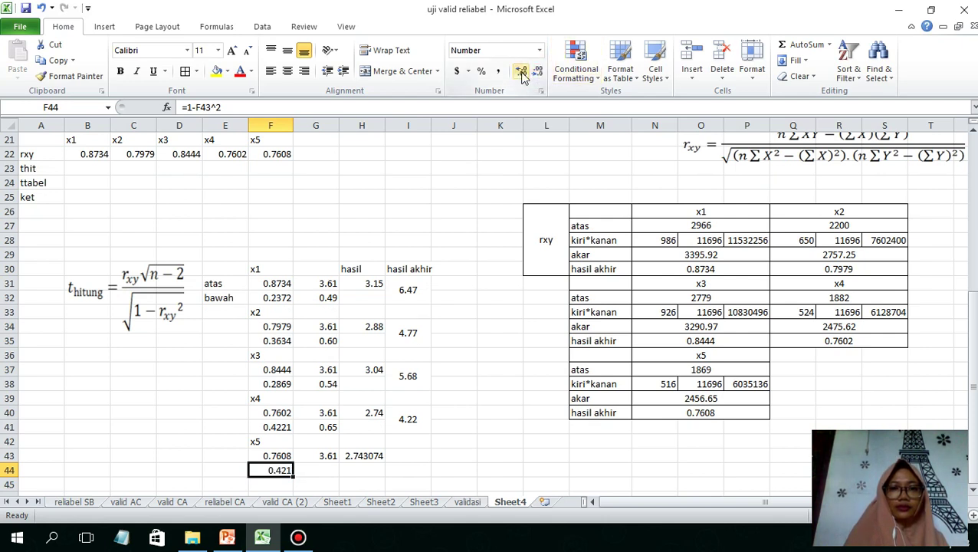
click(521, 70)
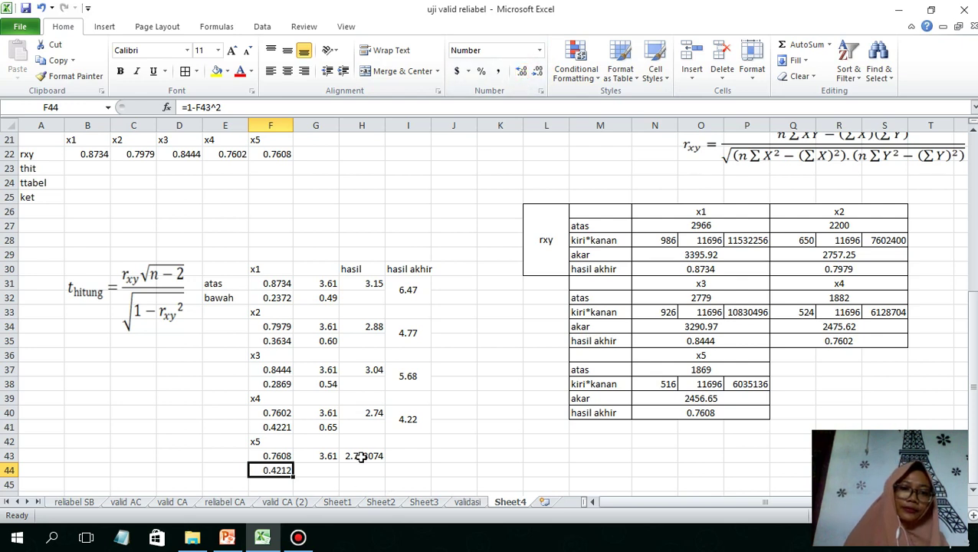
Step: Calculate the x5 denominator's square root in G44 with the formula =SQRT(F44)
click(321, 468)
text(=s)
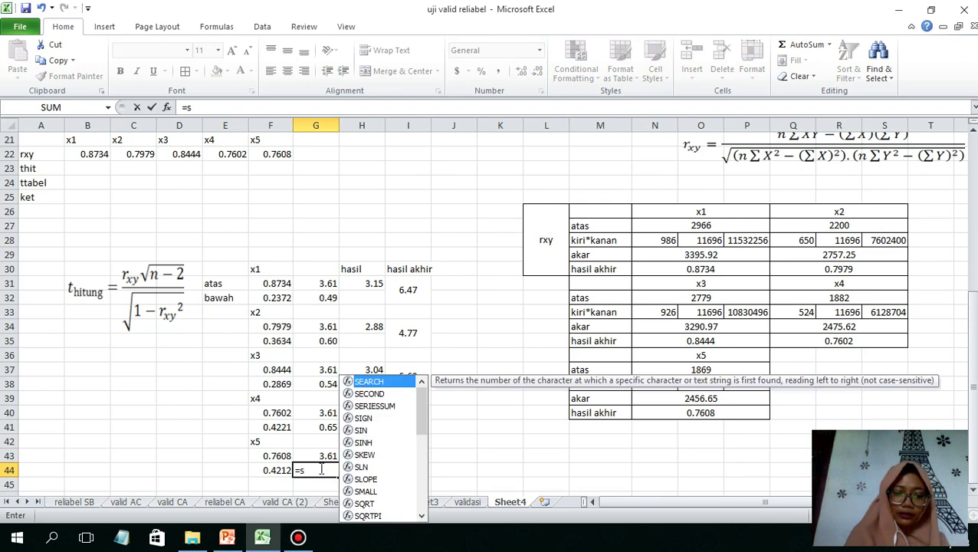
text(Qr)
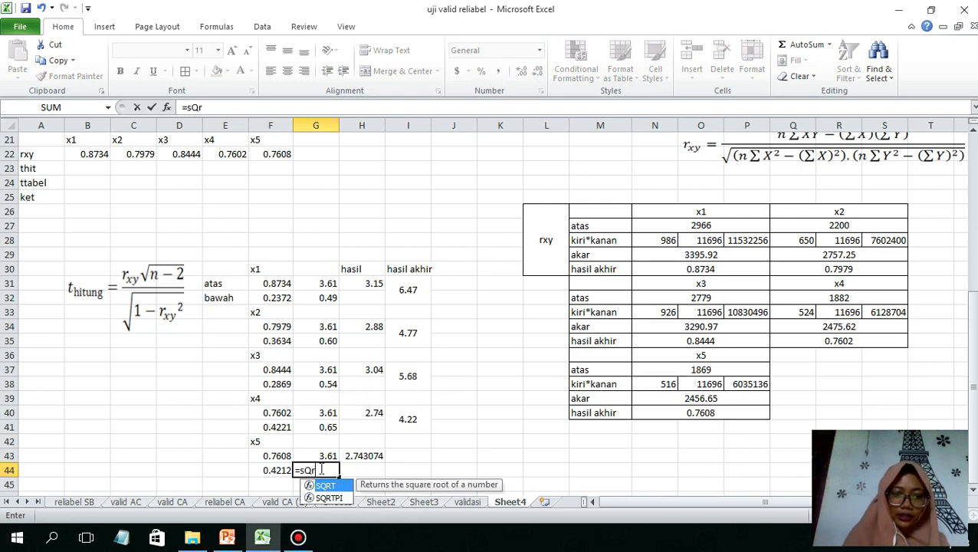
text(t)
key(BackSpace)
key(BackSpace)
key(BackSpace)
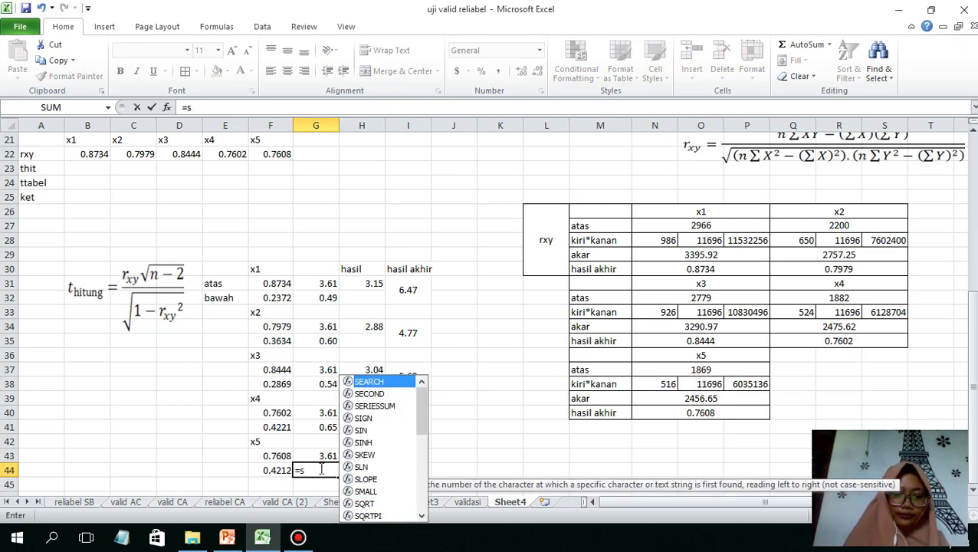
text(qrt()
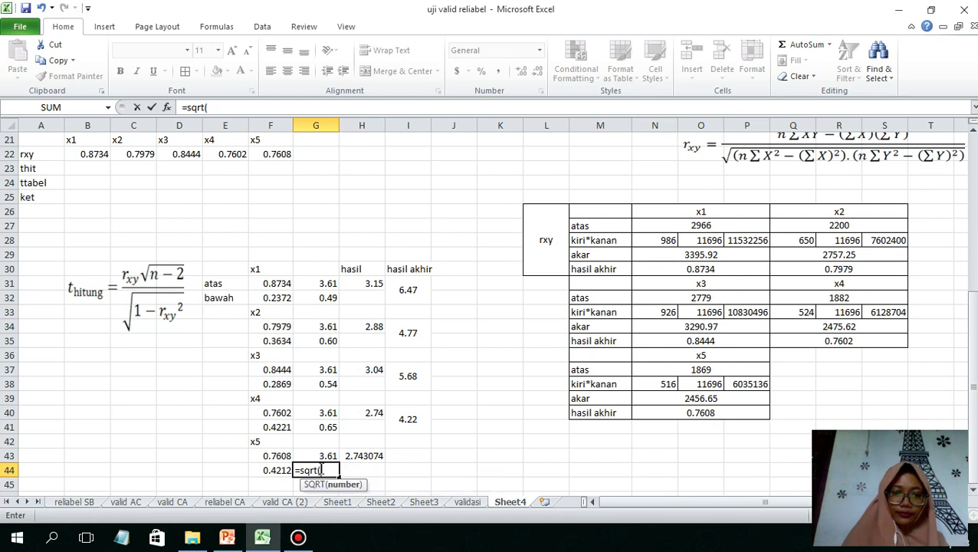
click(278, 470)
key(Return)
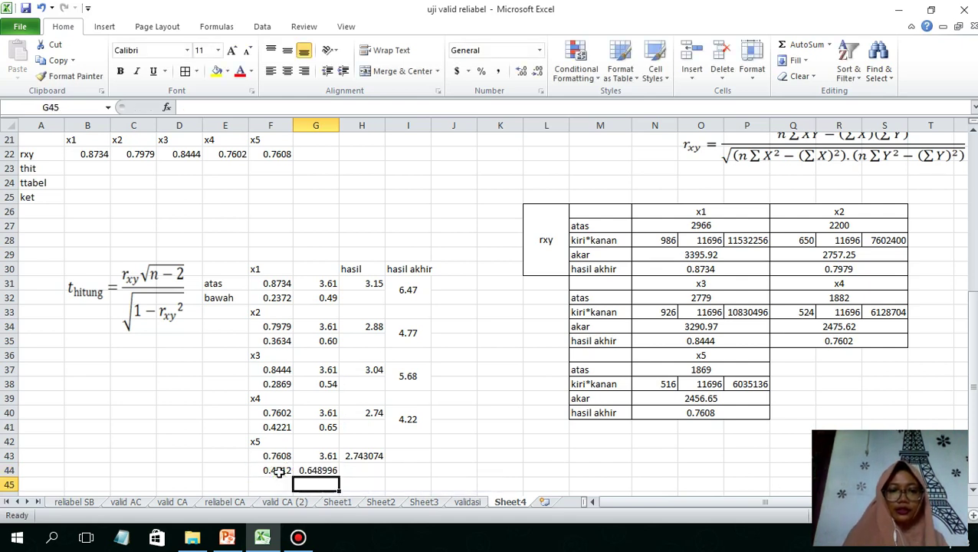
Step: Show the x5 denominator root in G44 with two decimal places
key(Up)
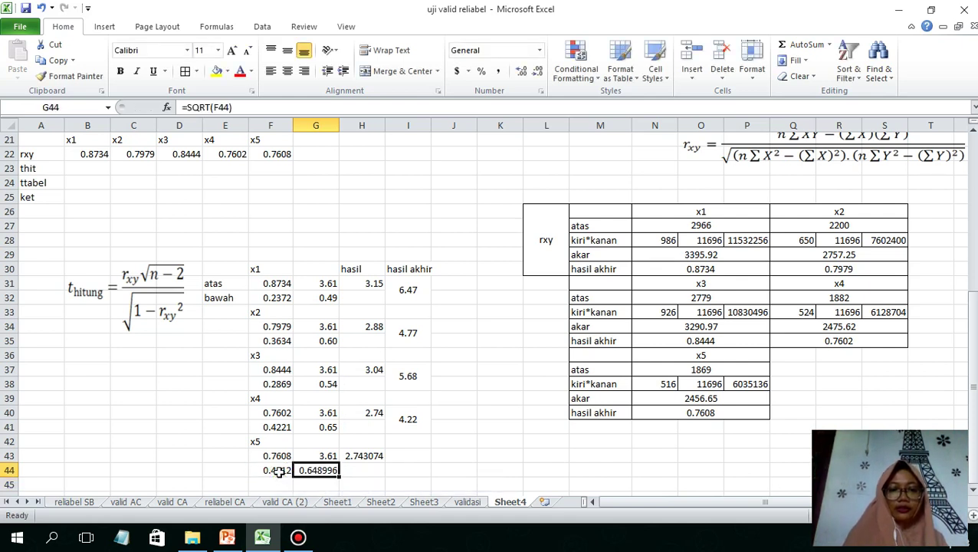
click(538, 71)
click(538, 71)
click(538, 71)
click(538, 71)
click(538, 71)
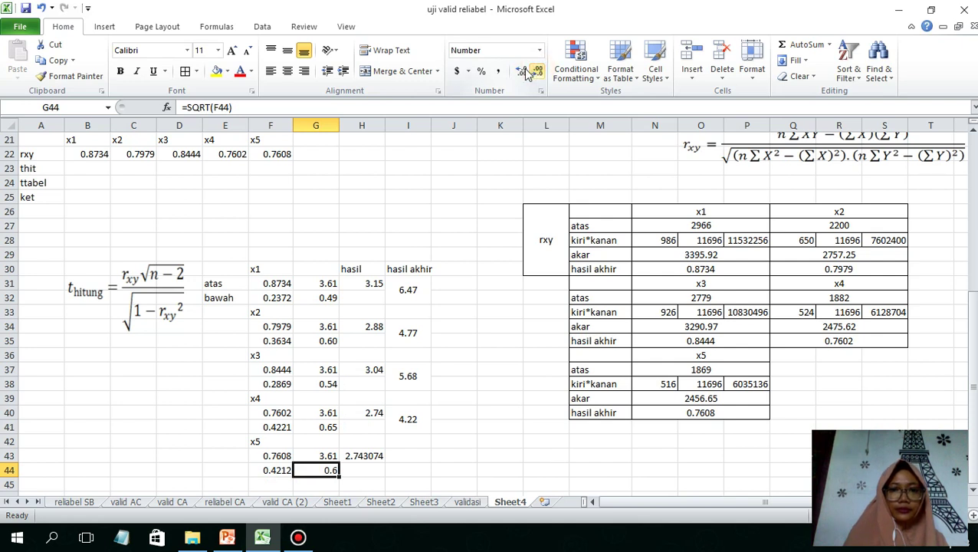
click(524, 71)
Step: Show the x5 numerator in H43 with two decimal places
click(364, 455)
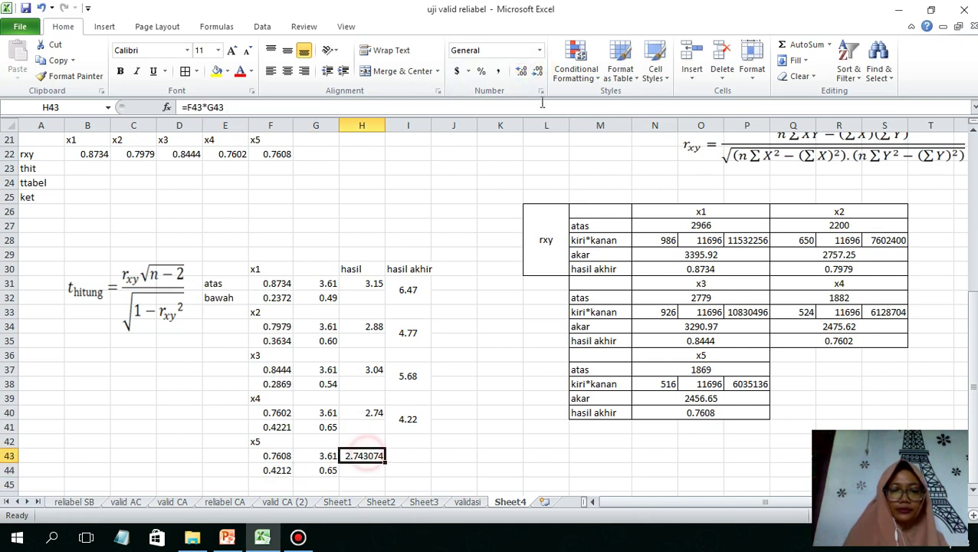
click(537, 72)
click(538, 71)
click(538, 71)
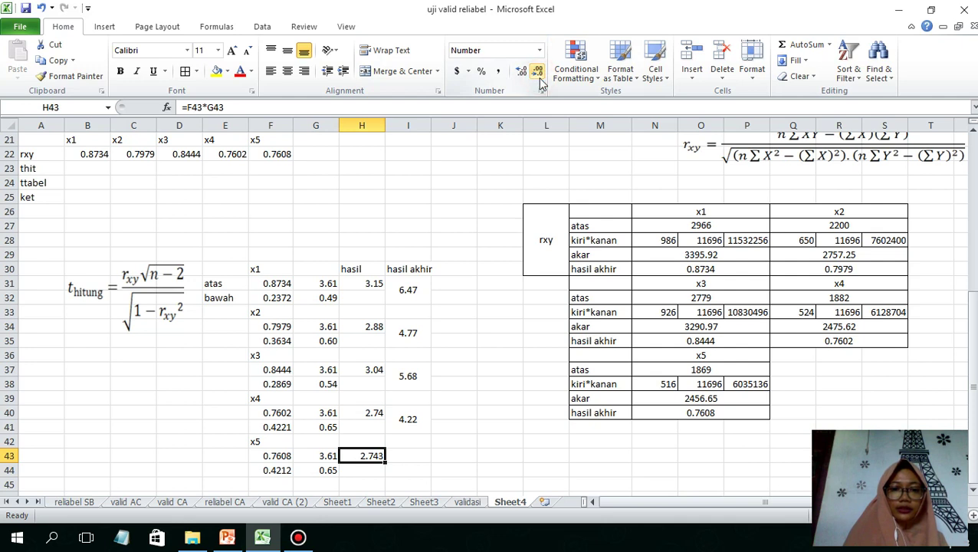
click(537, 72)
Step: Merge I43:I44 into one cell for the x5 final result, centred horizontally and vertically
click(399, 459)
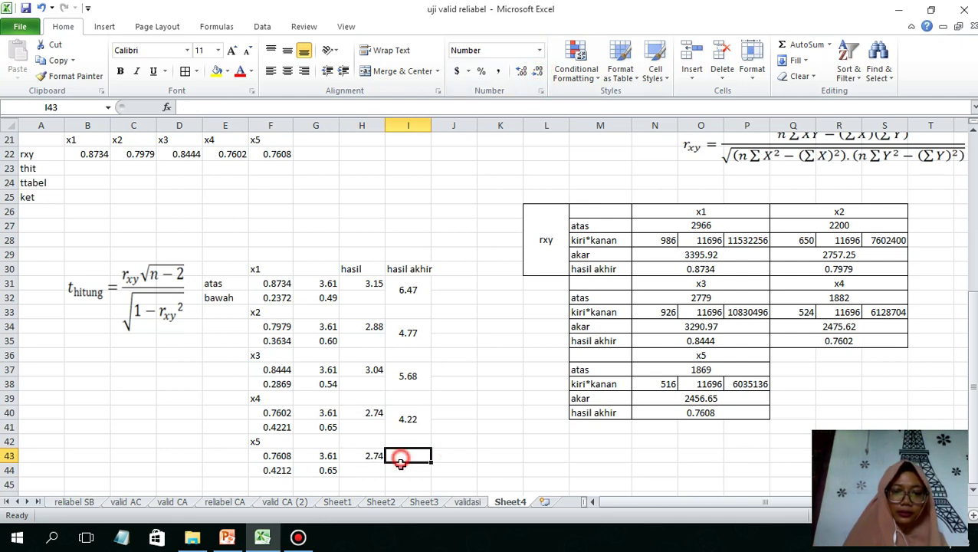
drag(400, 458, 400, 469)
click(402, 70)
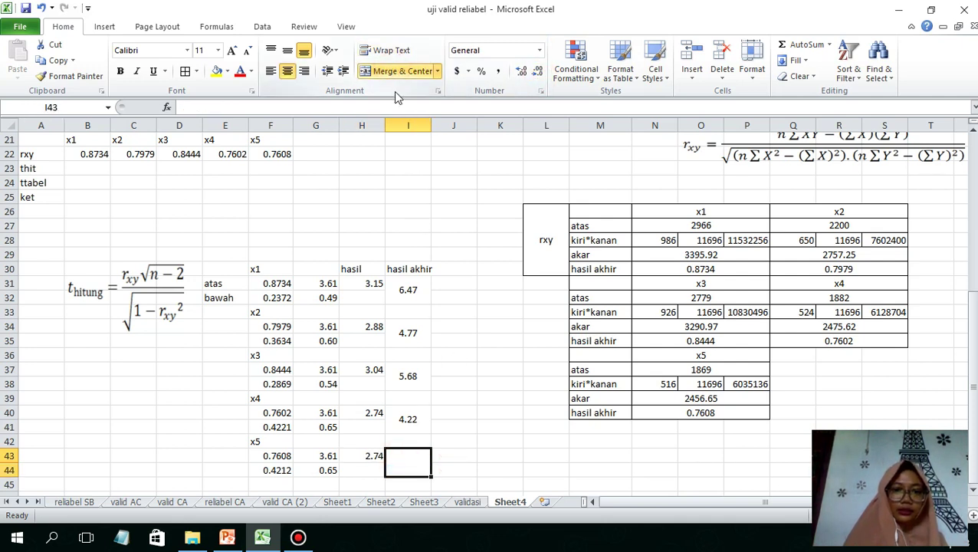
click(288, 50)
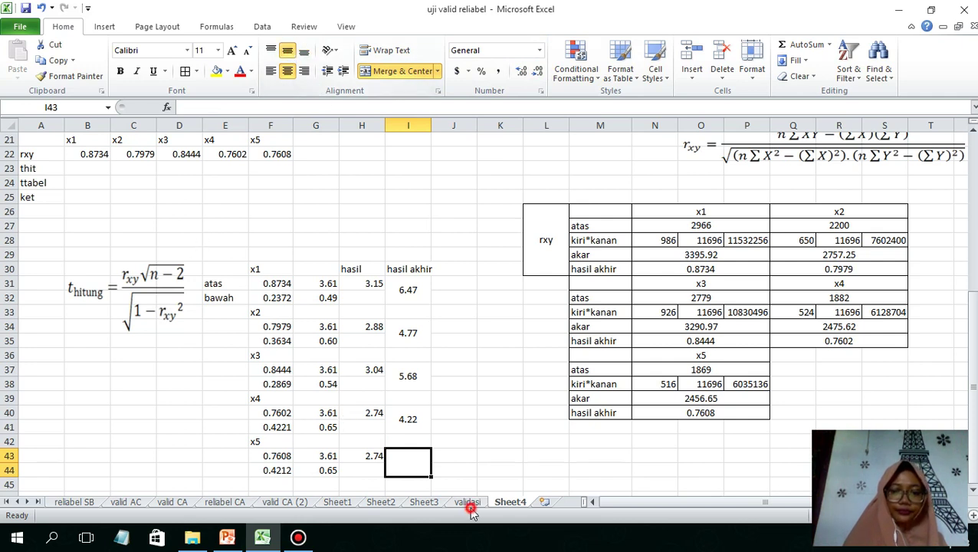
Step: Calculate the x5 final result in the merged cell I43 with the formula =H43/G44
text(=)
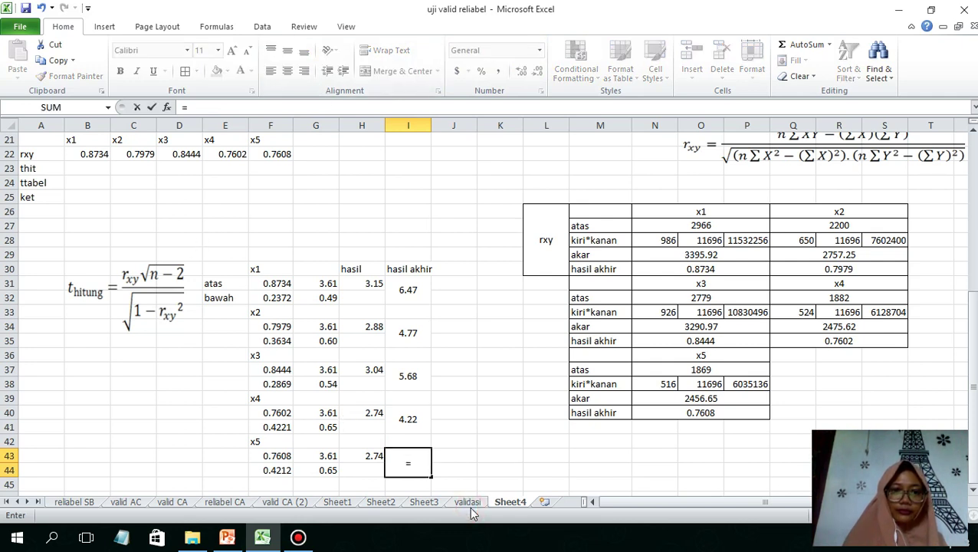
click(373, 455)
text(/)
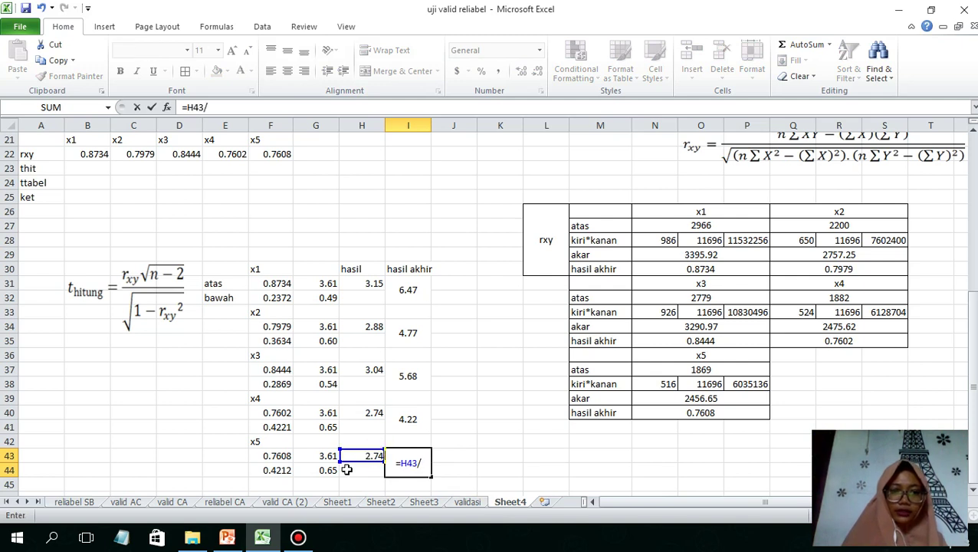
click(328, 470)
key(Return)
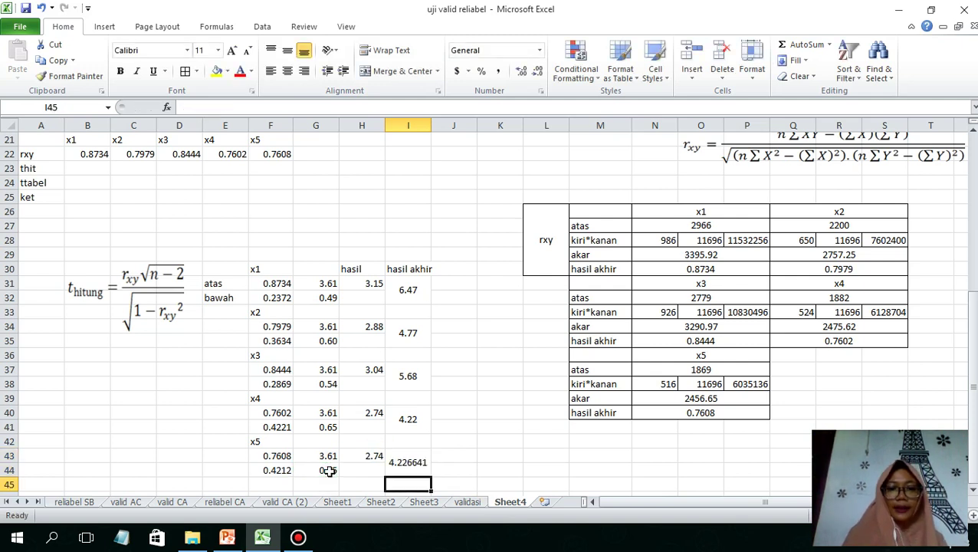
Step: Show the x5 final result in I43 with two decimal places
key(Up)
click(537, 72)
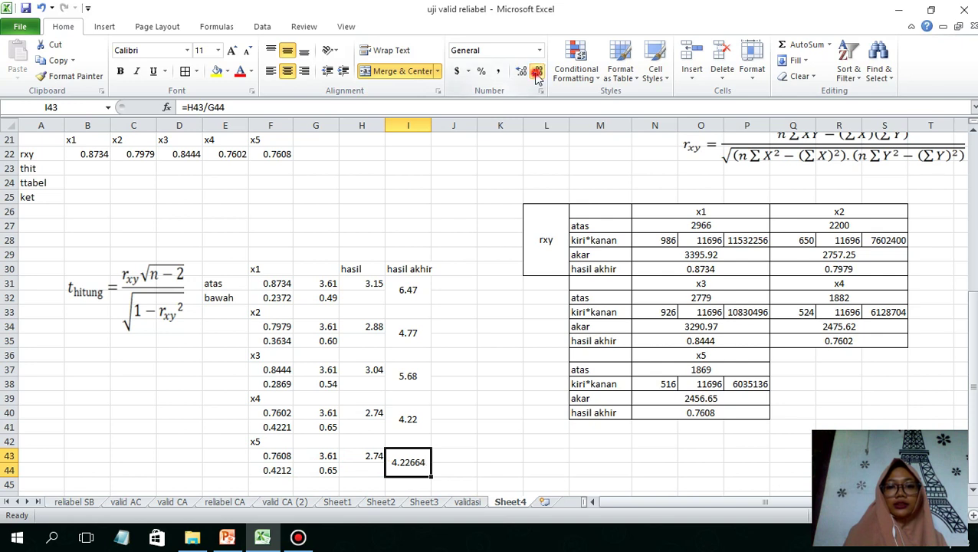
click(537, 72)
click(537, 71)
click(537, 71)
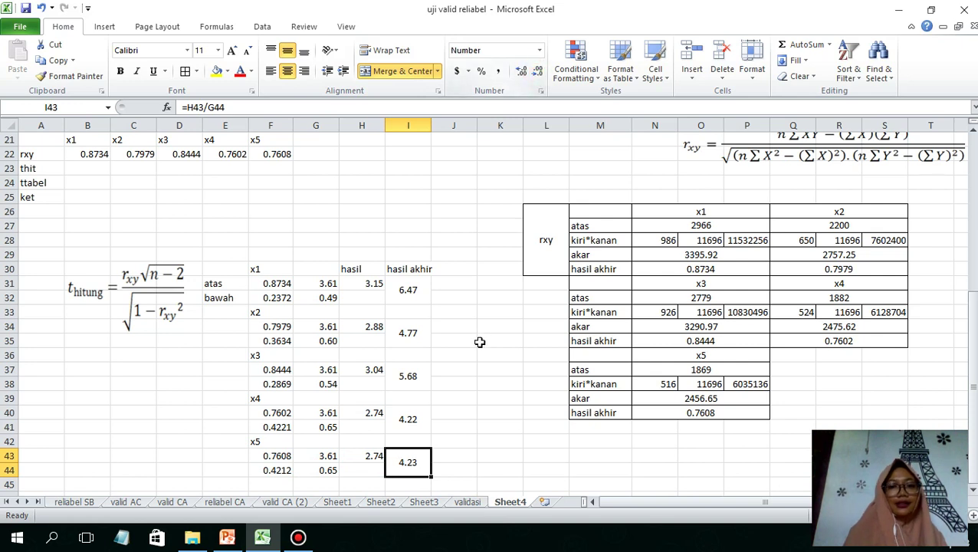
Step: Link the x1 thit cell B23 to its final result with the formula =I31
click(96, 168)
text(=)
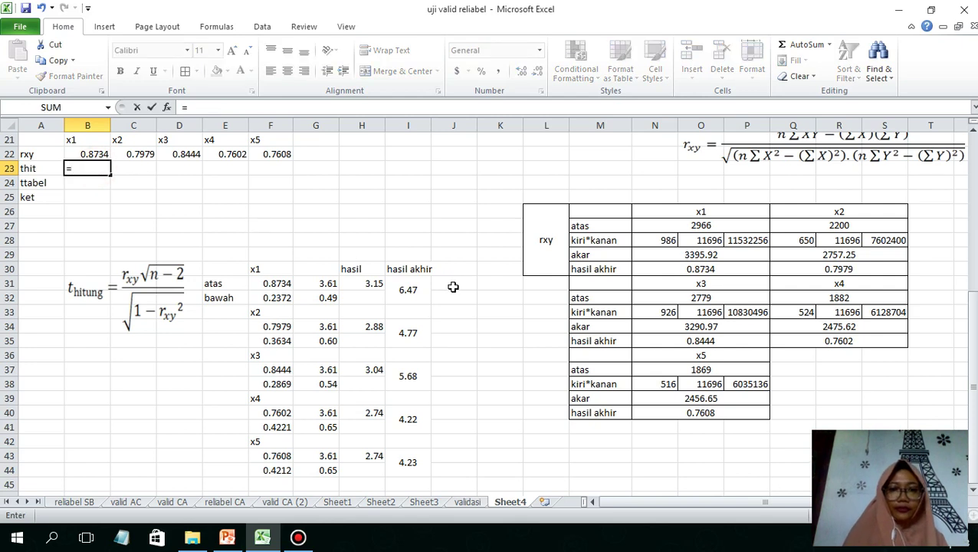
click(419, 287)
key(Return)
key(Up)
Step: Link the x2 thit cell C23 to its final result with the formula =I34
key(Right)
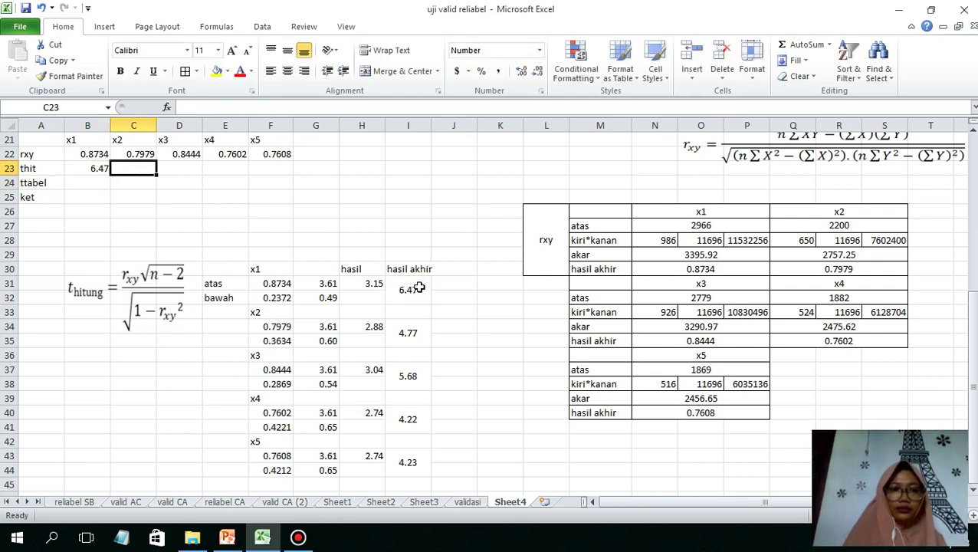
text(=)
click(406, 333)
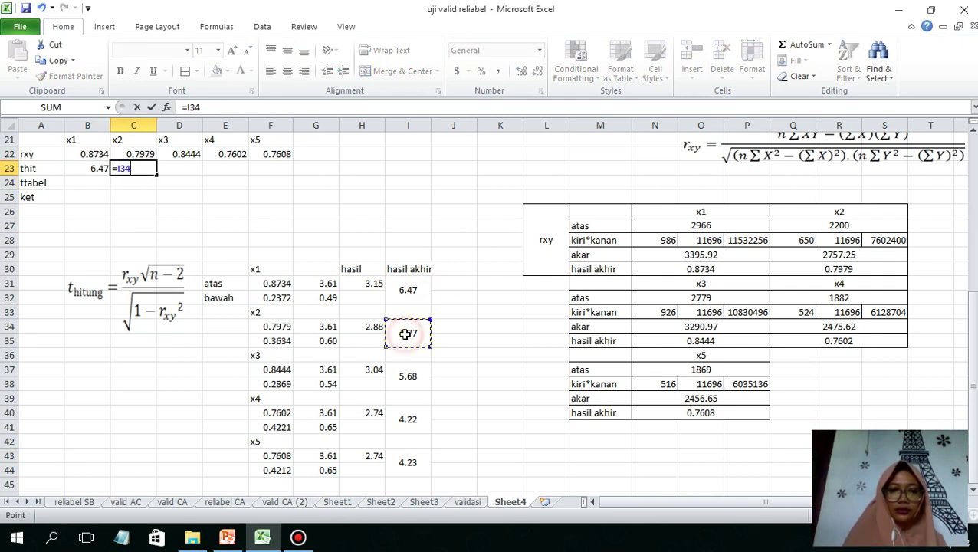
key(Return)
key(Up)
Step: Link the x3 thit cell D23 to its final result with the formula =I37
key(Right)
text(=)
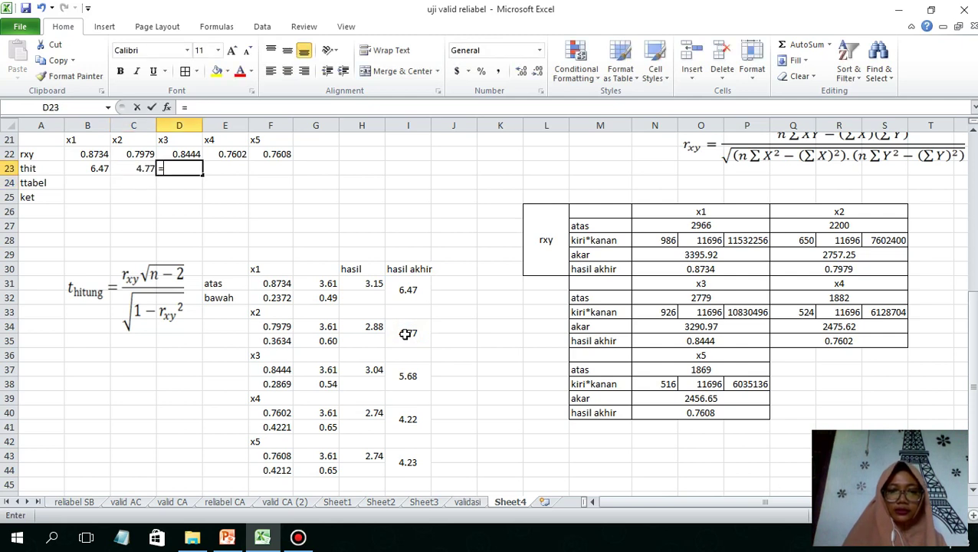
click(406, 374)
key(Return)
key(Up)
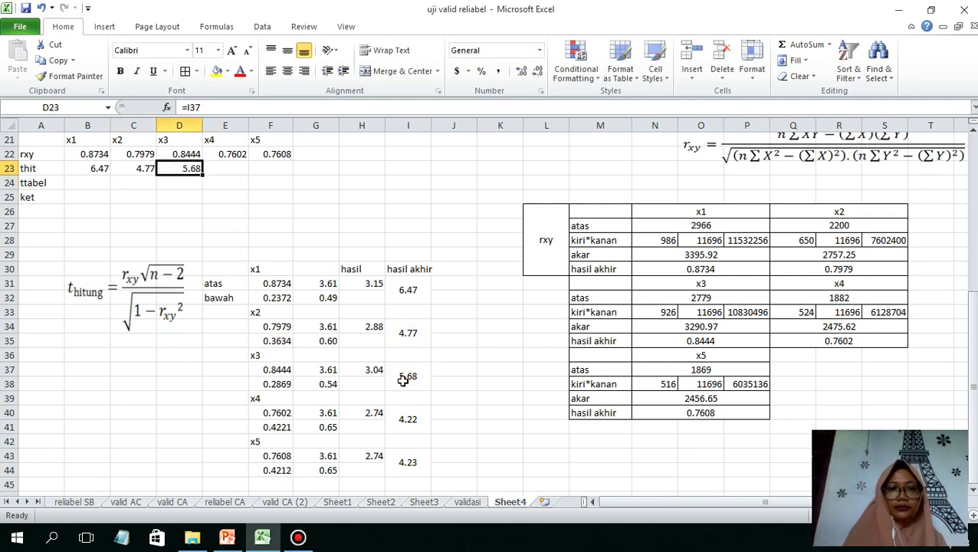
Step: Link the x4 thit cell E23 to its final result with the formula =I40
key(Right)
text(=)
click(399, 415)
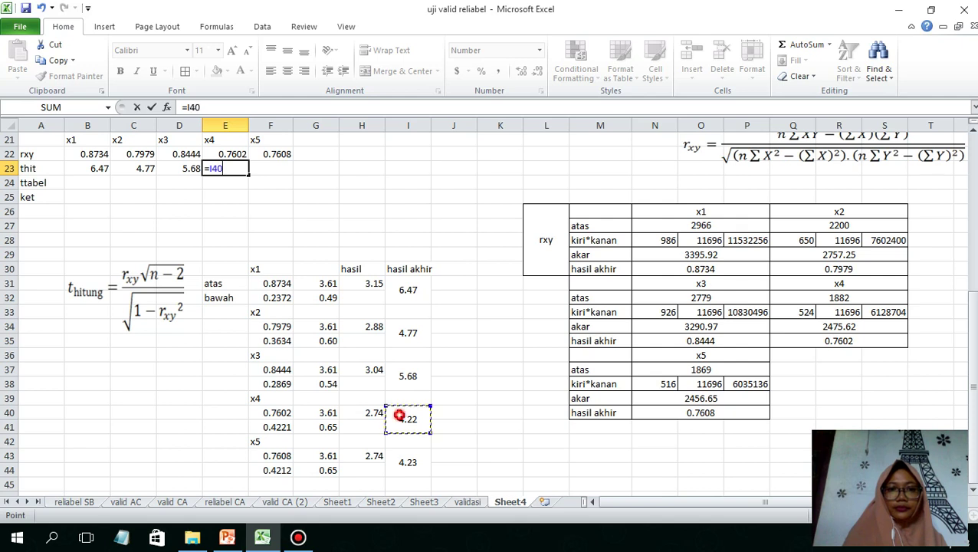
key(Return)
key(Up)
Step: Link the x5 thit cell F23 to its final result in I43
key(Right)
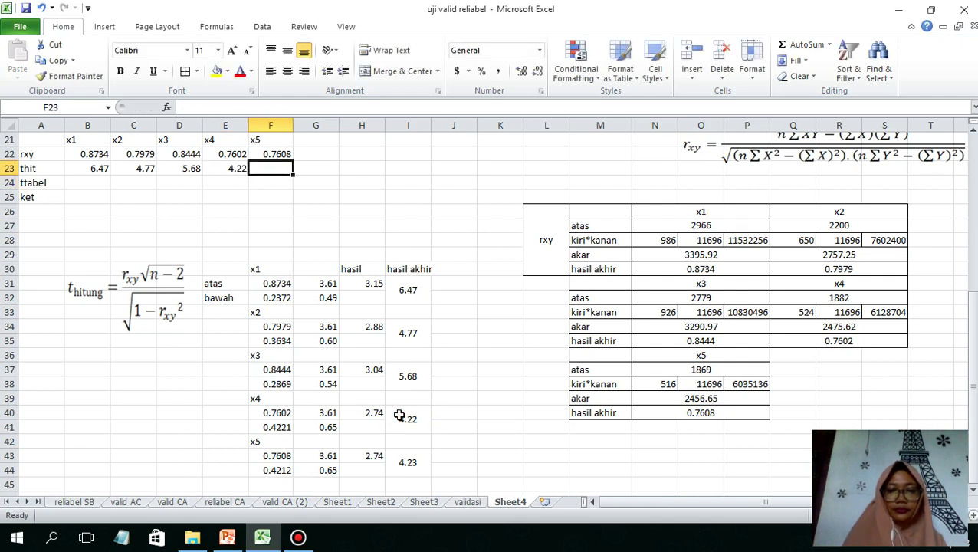
text(=)
click(401, 462)
key(Return)
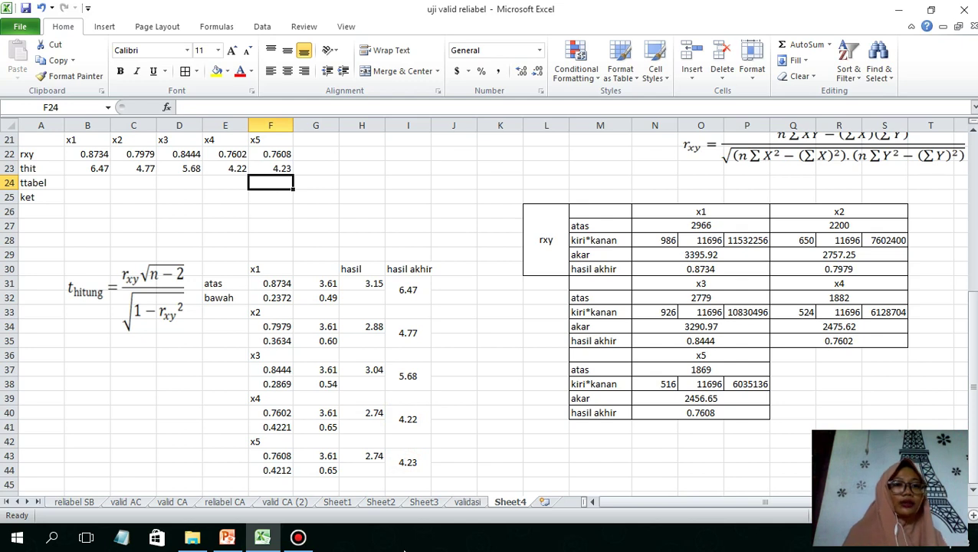
click(299, 538)
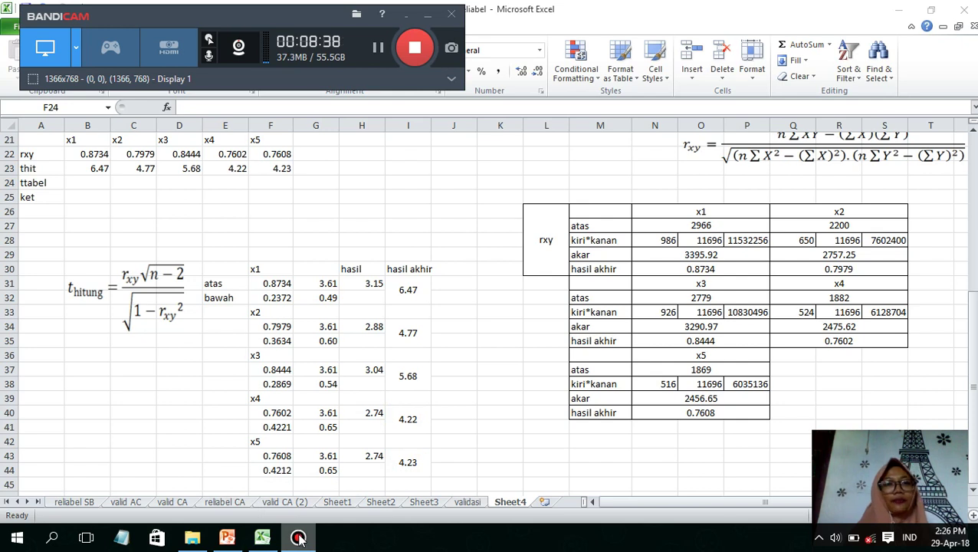
Step: Calculate the x1 ttabel value in B24 with the formula =TINV(0.05,13)
click(94, 184)
click(93, 181)
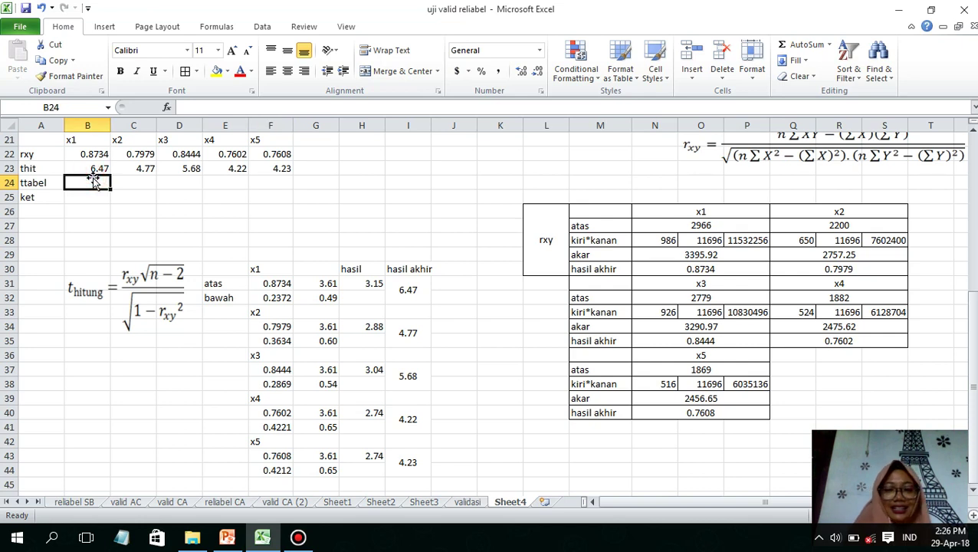
text(=)
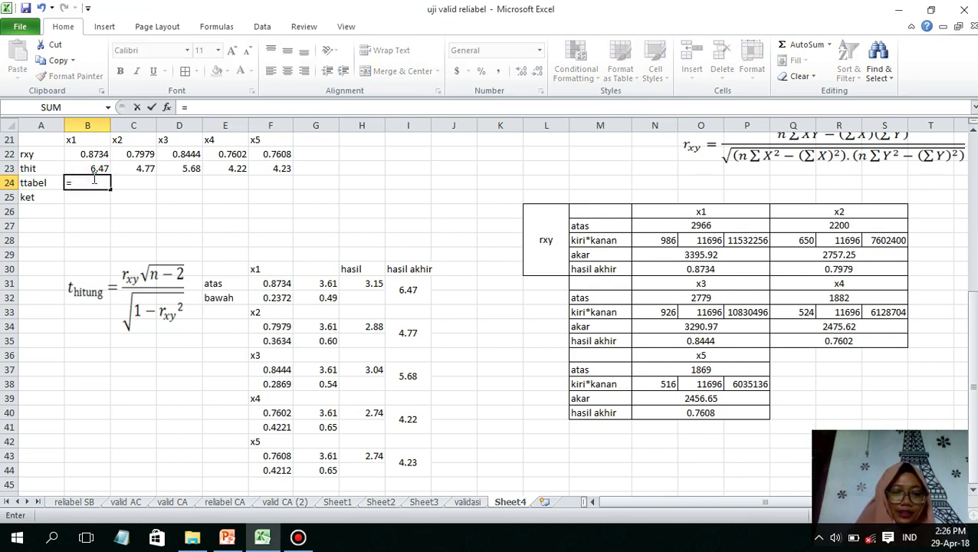
text(tinb)
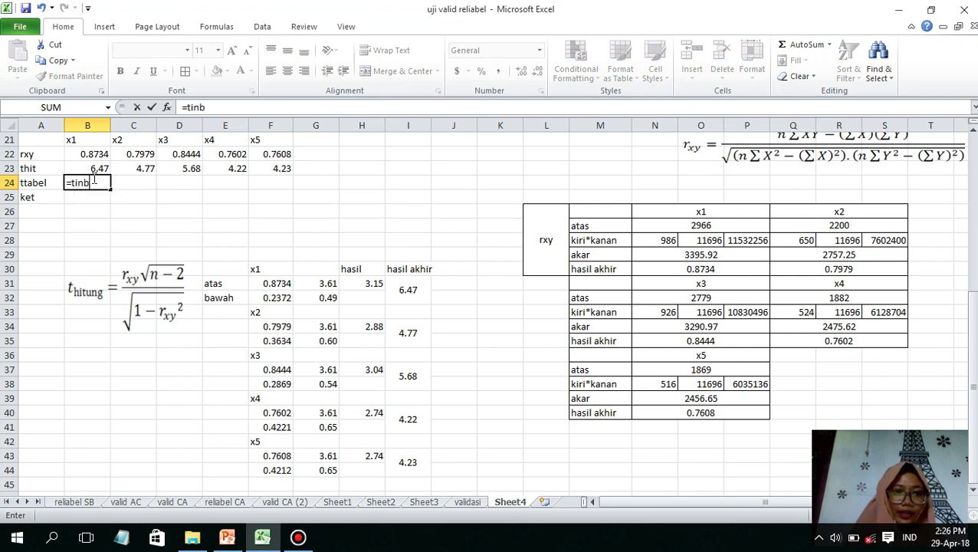
key(BackSpace)
text(v(0.05)
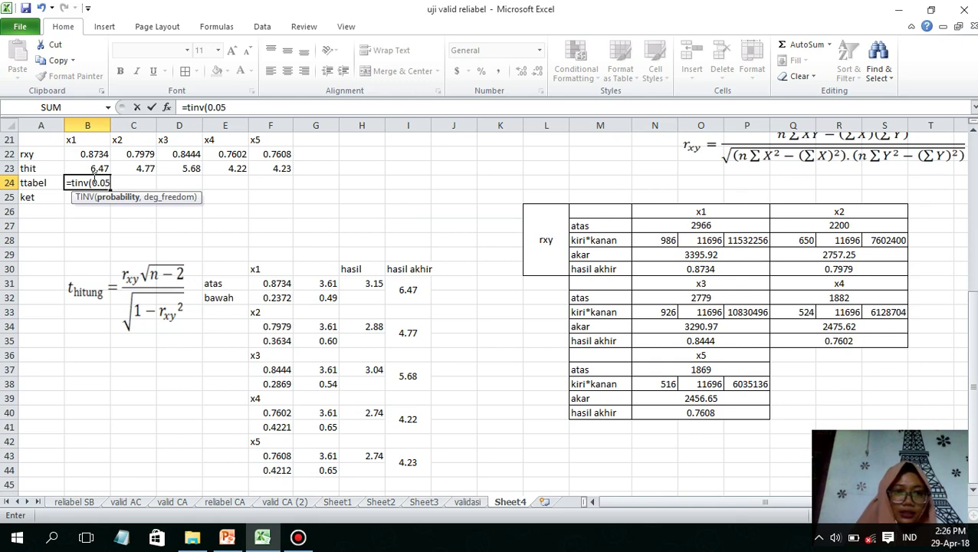
text(,13)
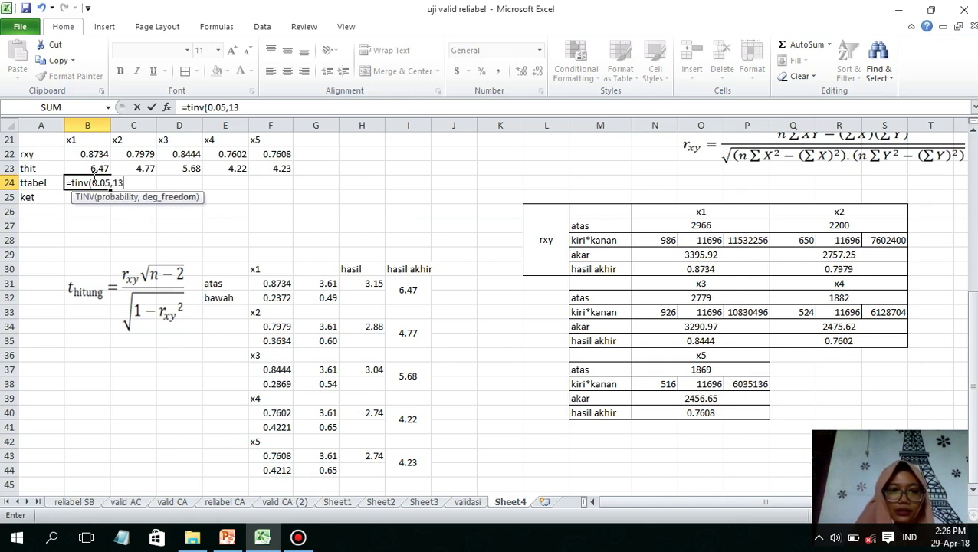
text())
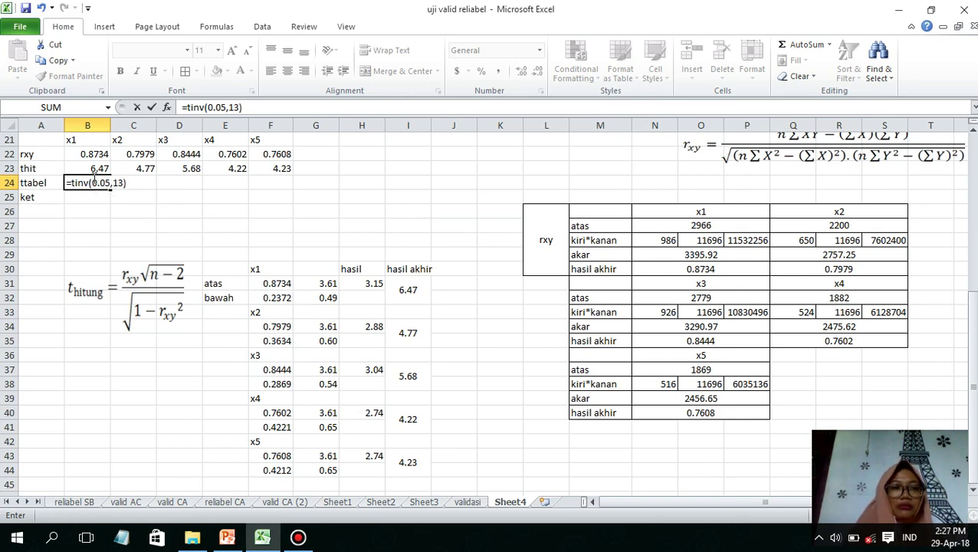
key(Return)
Step: Show the ttabel value in B24 with two decimal places and fill it across to F24 for x2 to x5
click(90, 184)
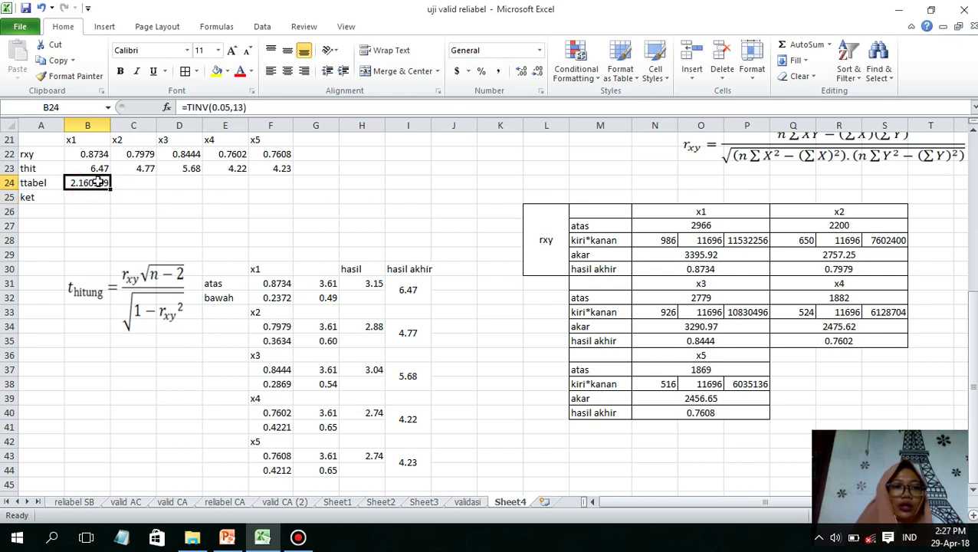
click(539, 75)
click(539, 75)
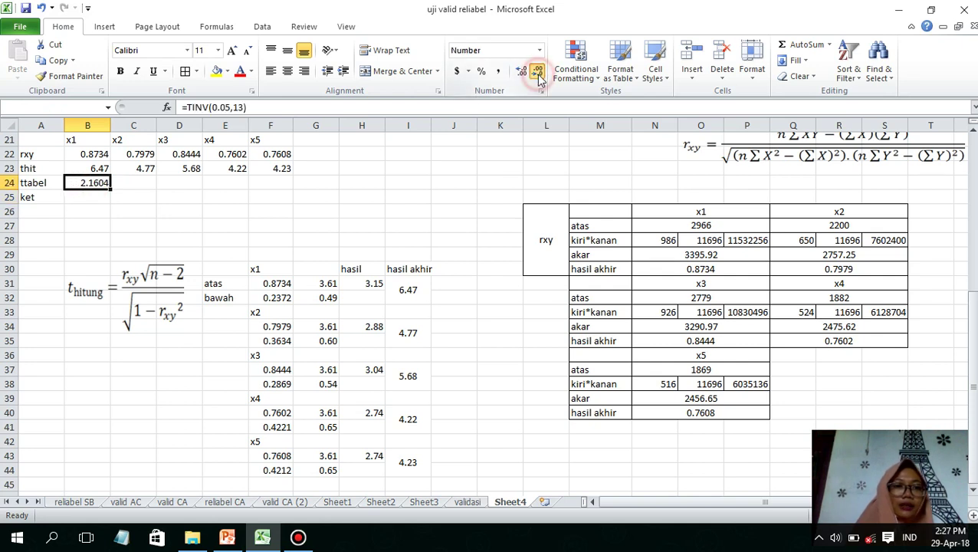
click(538, 74)
click(538, 75)
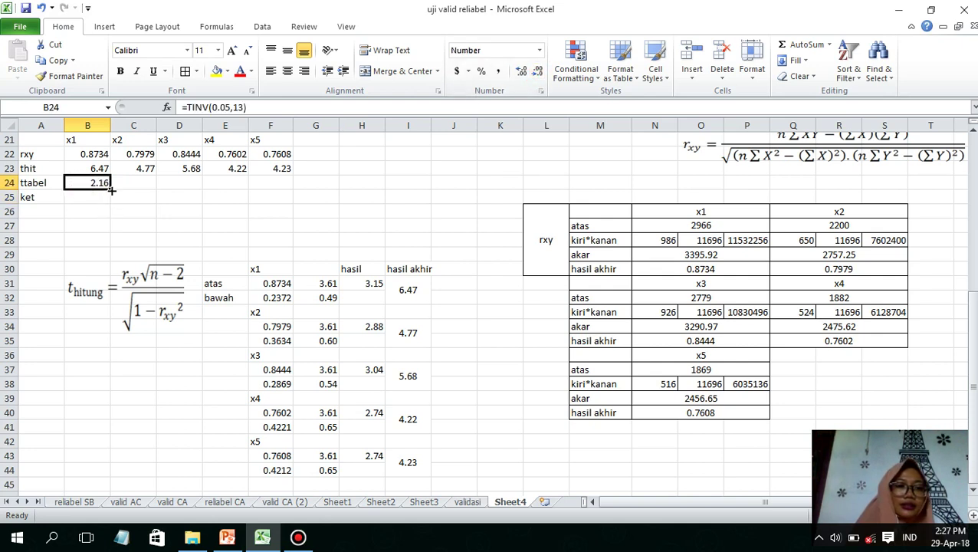
drag(111, 187, 277, 193)
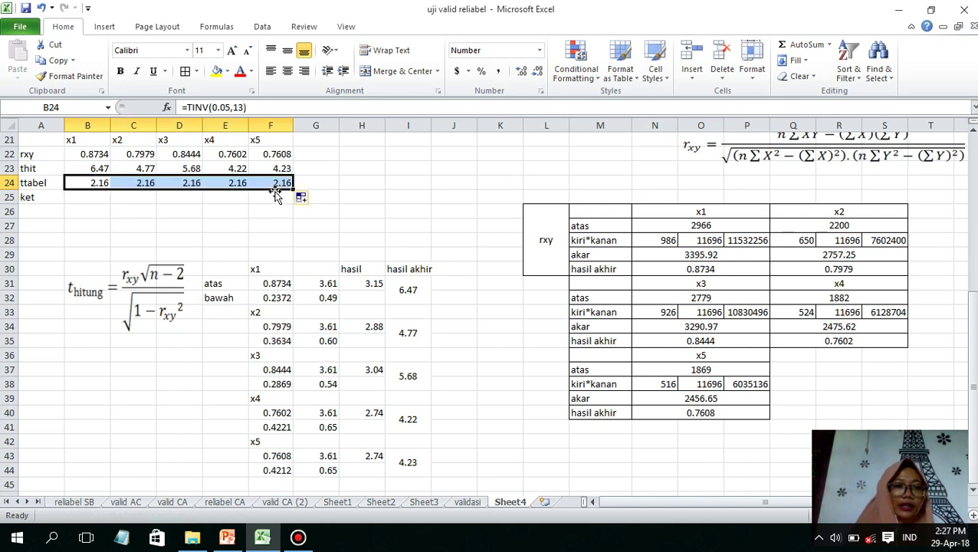
click(230, 212)
Step: Switch to the Pertemuan_6 presentation in PowerPoint and look through the slides on thitung, ttabel and the validity conclusion
click(95, 198)
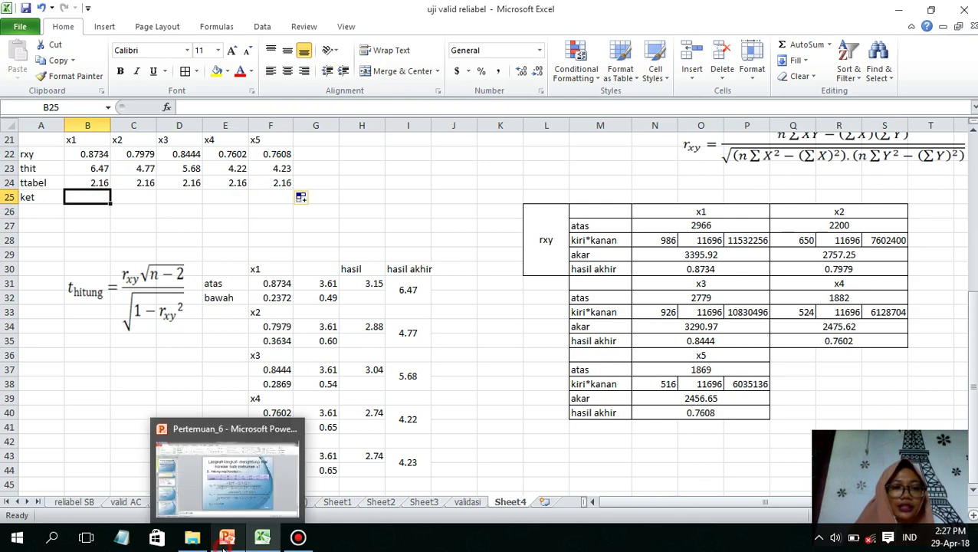
click(223, 547)
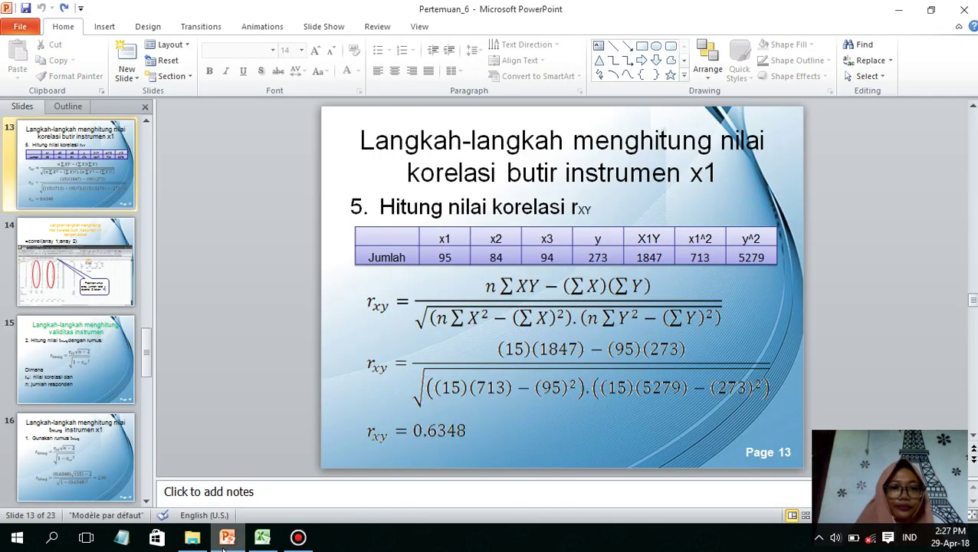
key(Down)
key(Down)
key(Down)
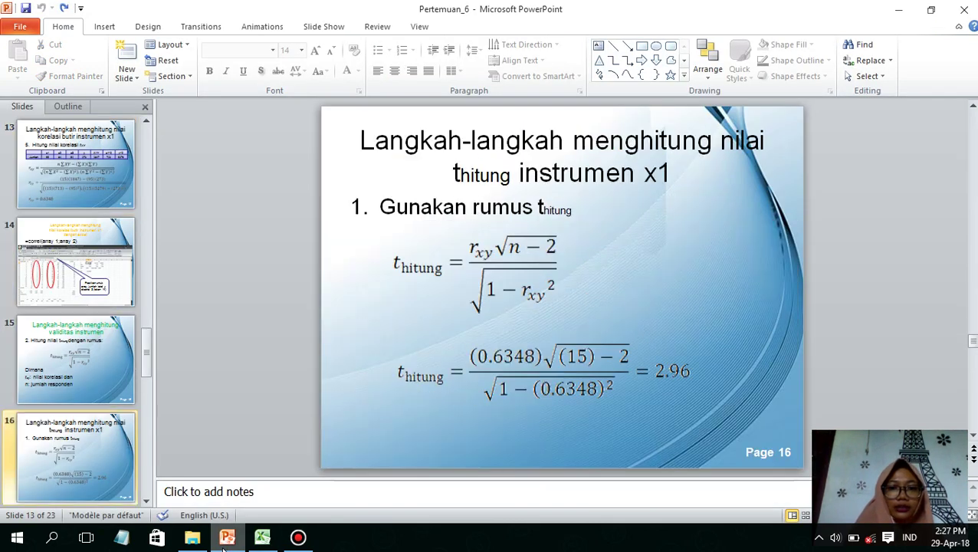
key(Down)
key(Down)
key(Down)
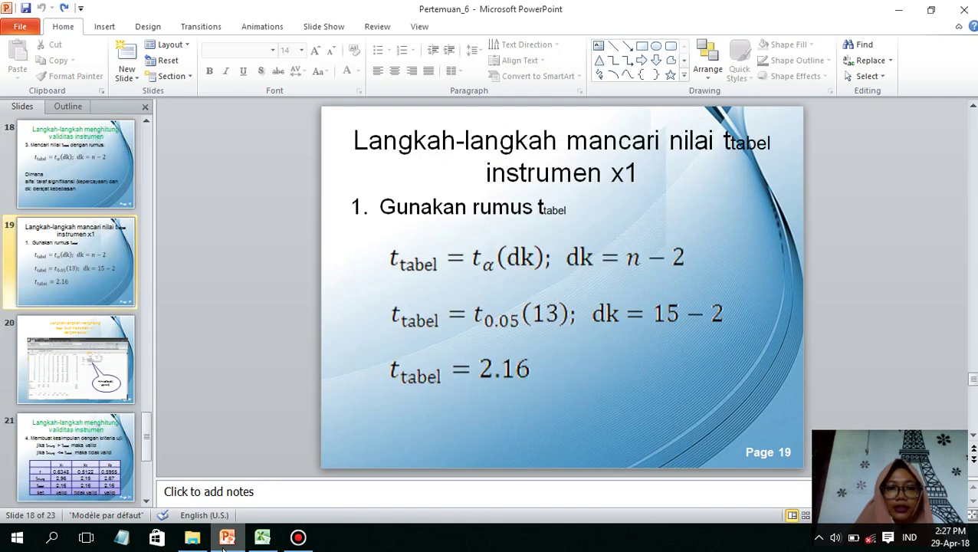
key(End)
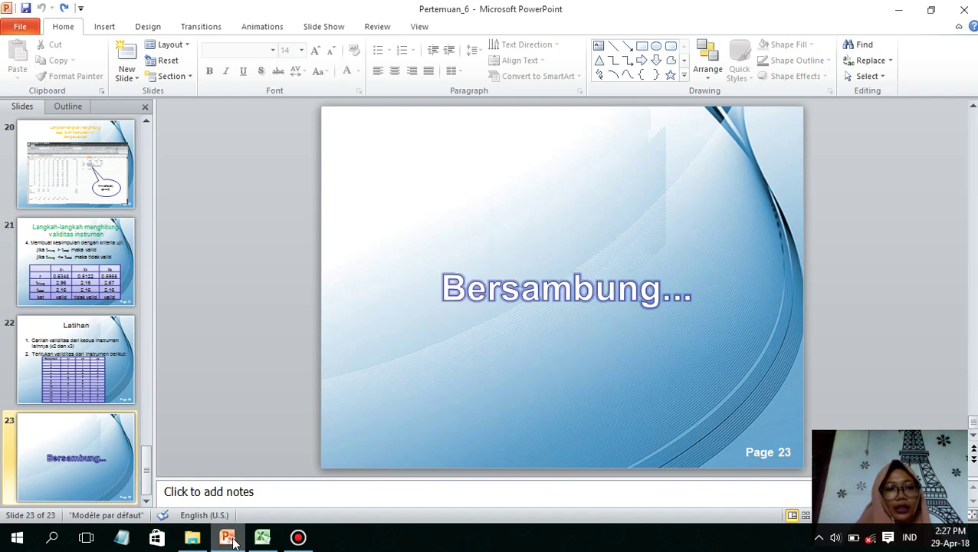
mouse_move(240, 542)
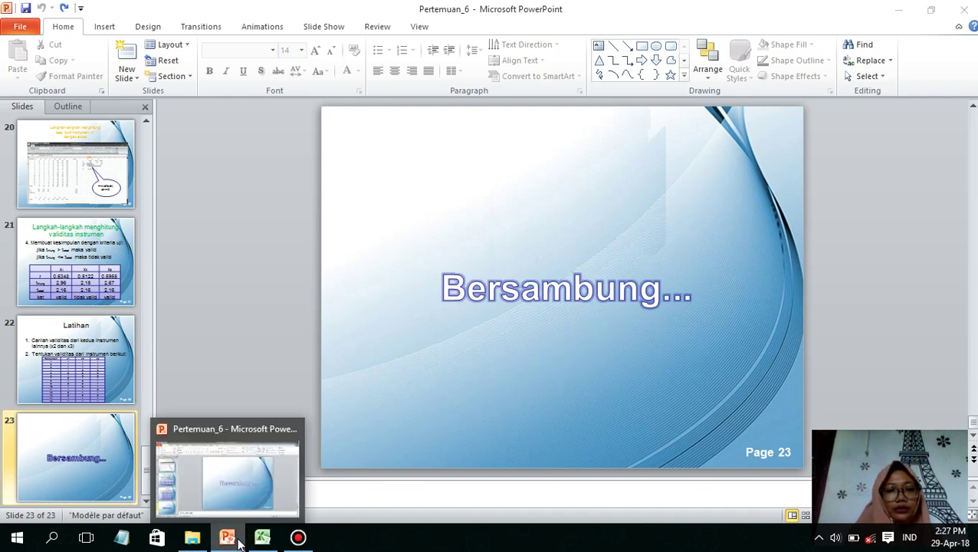
Step: Go back to the PowerPoint presentation and read the validity criteria and example table on slide 21
click(298, 537)
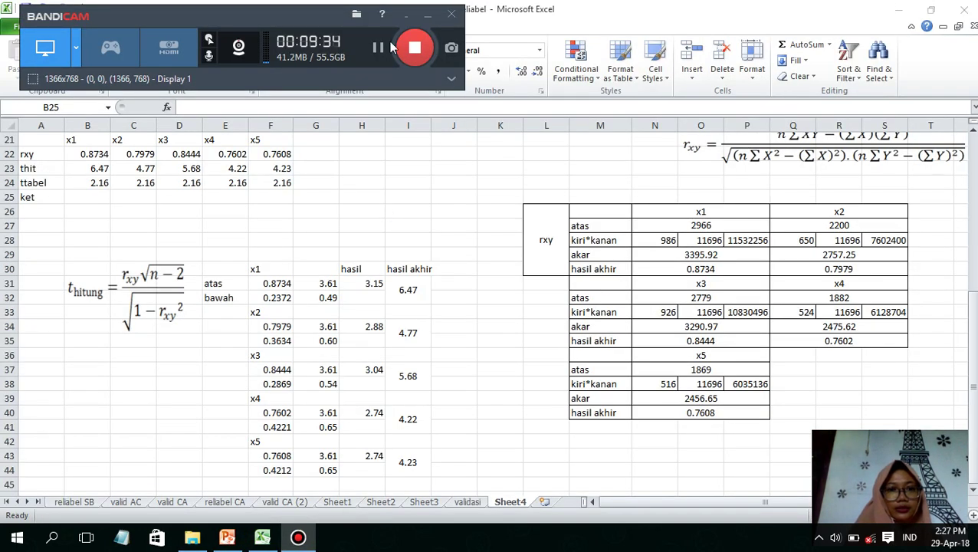
key(alt+Tab)
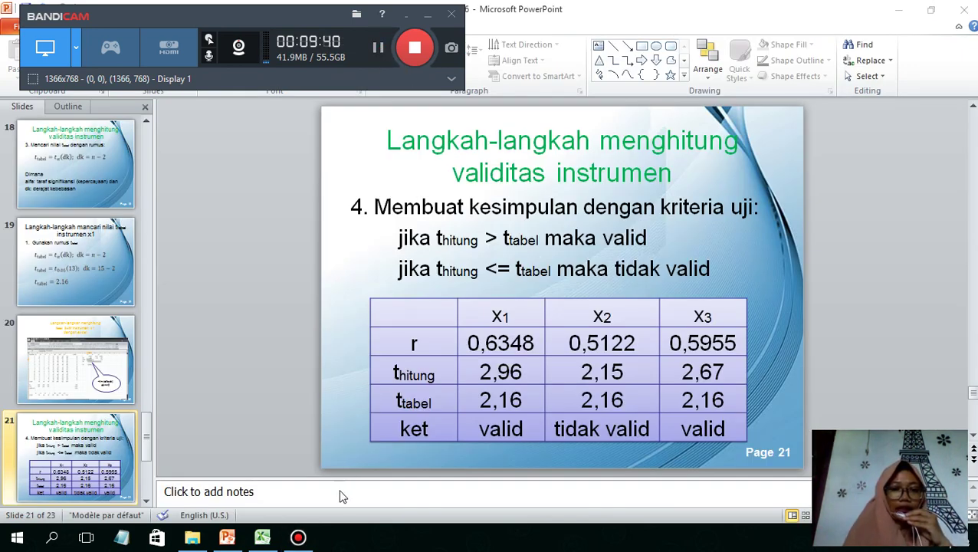
mouse_move(288, 532)
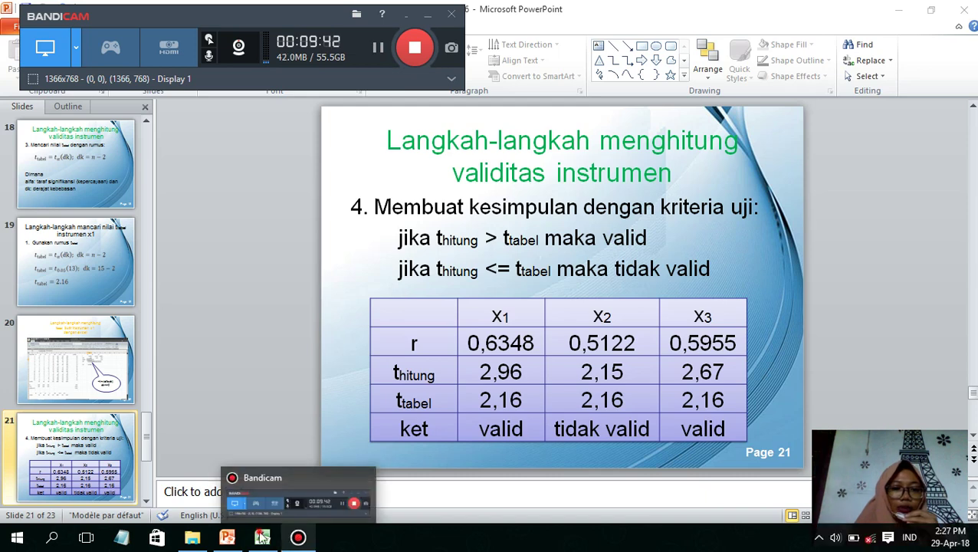